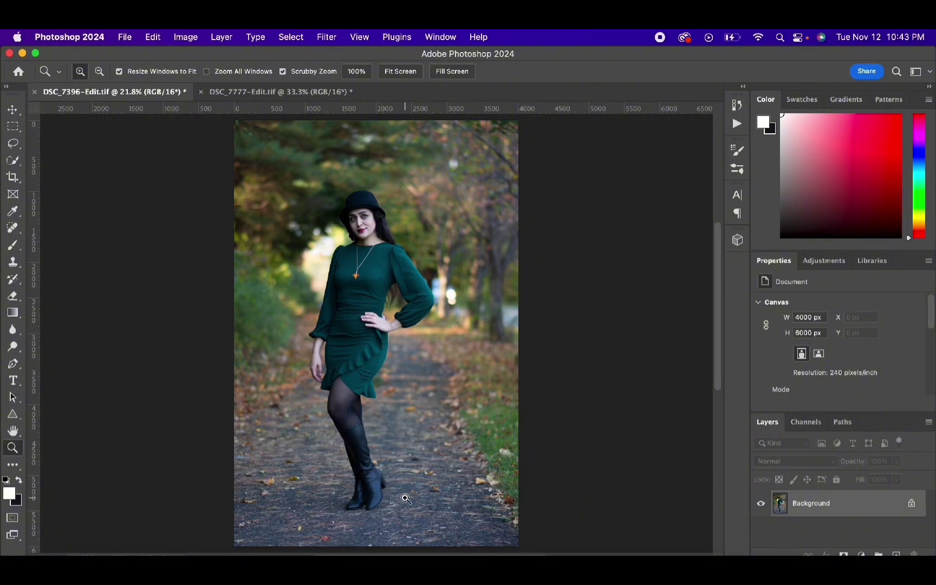
Compare the woman's face and skin tones in DSC_7396-Edit.tif and DSC_7777-Edit.tif at close range.
click(388, 501)
click(380, 525)
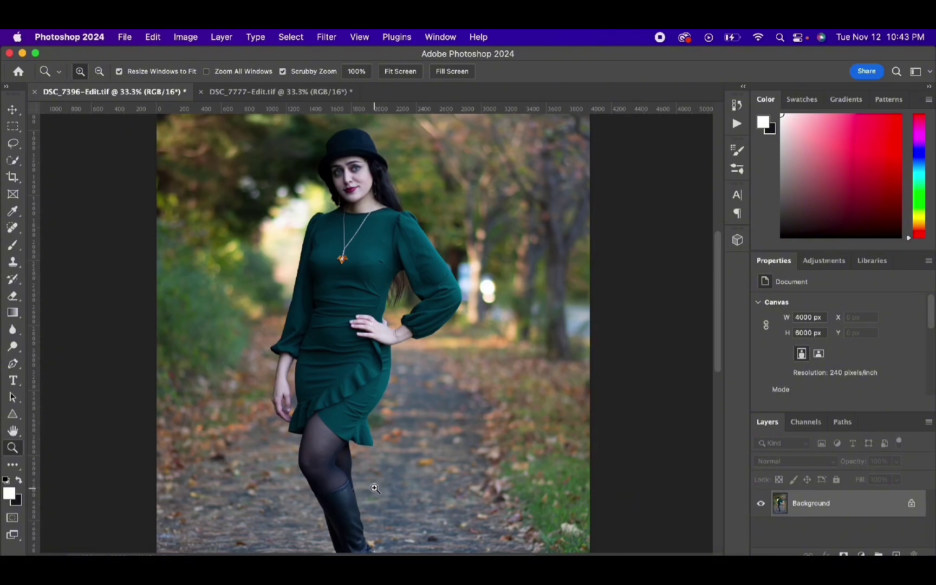
click(341, 277)
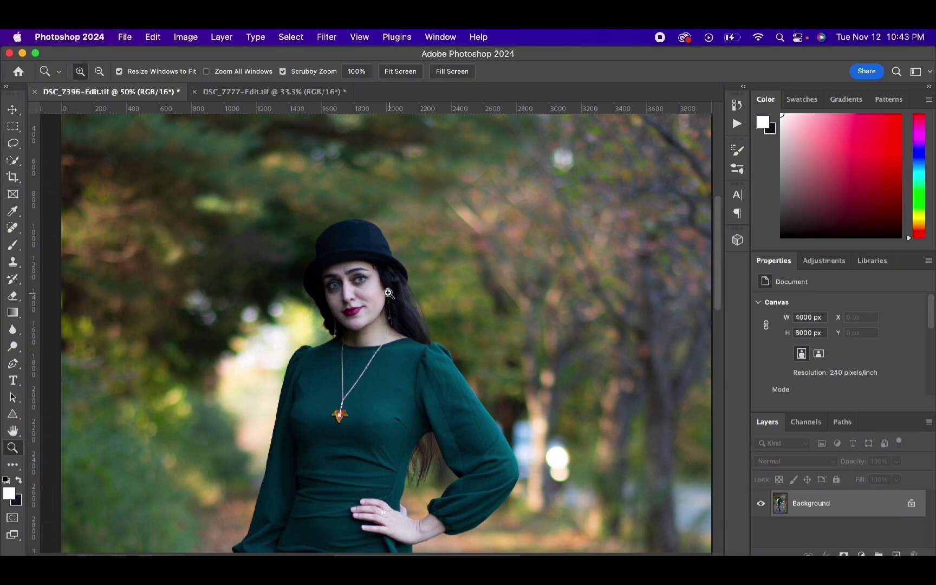
click(365, 287)
right_click(438, 301)
key(Return)
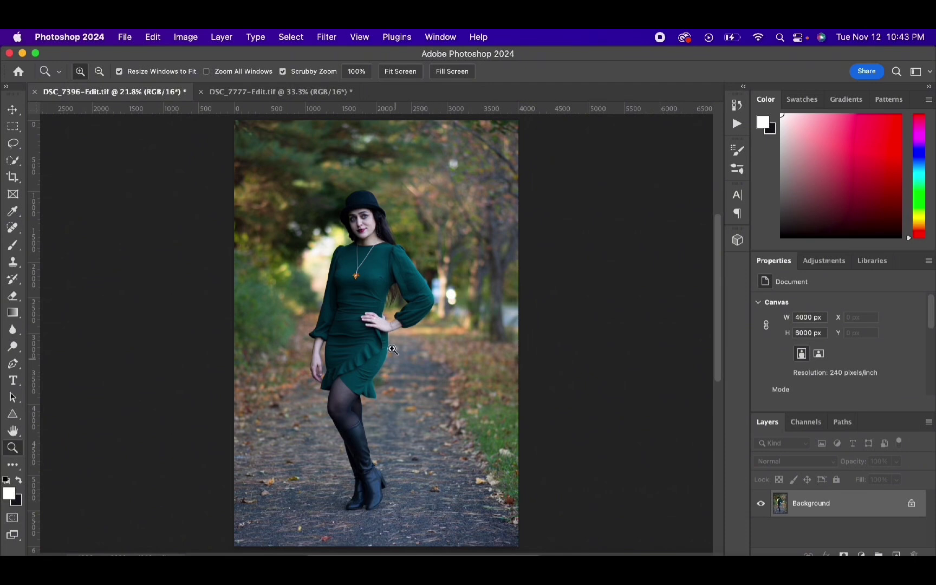
click(359, 218)
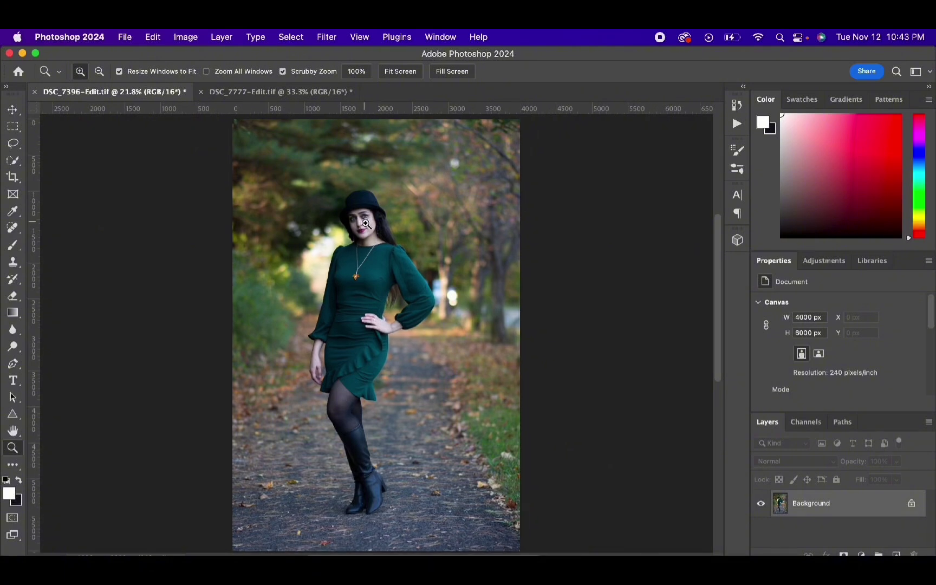
click(234, 92)
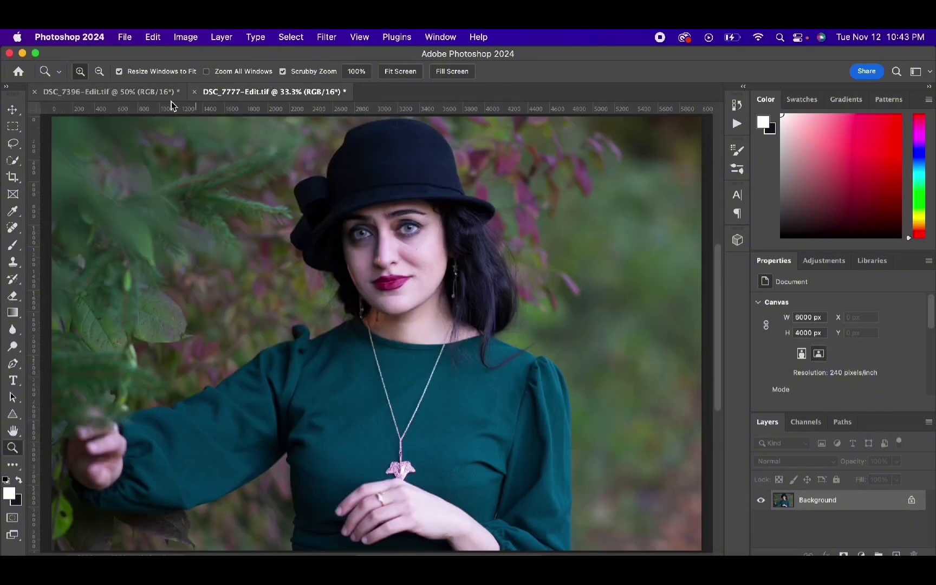
click(449, 307)
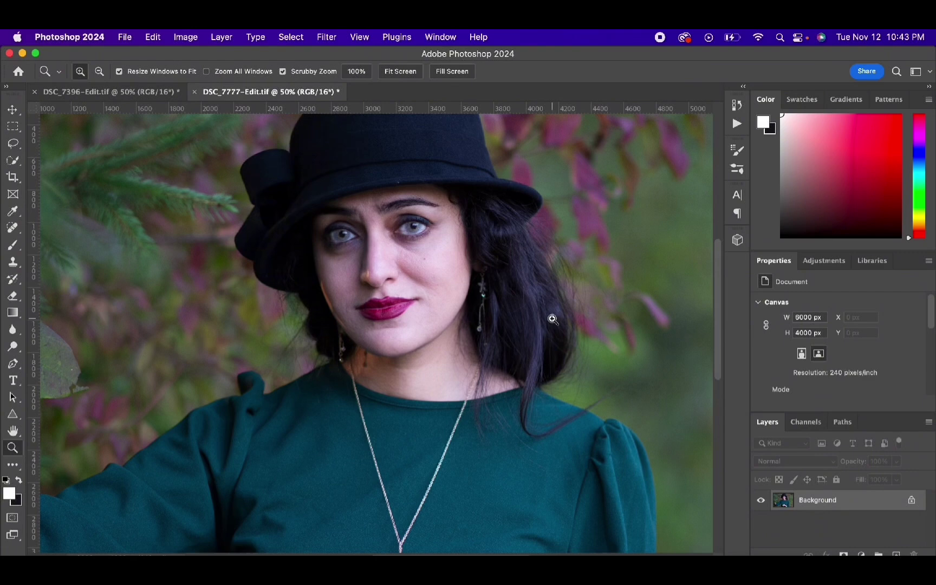
click(125, 92)
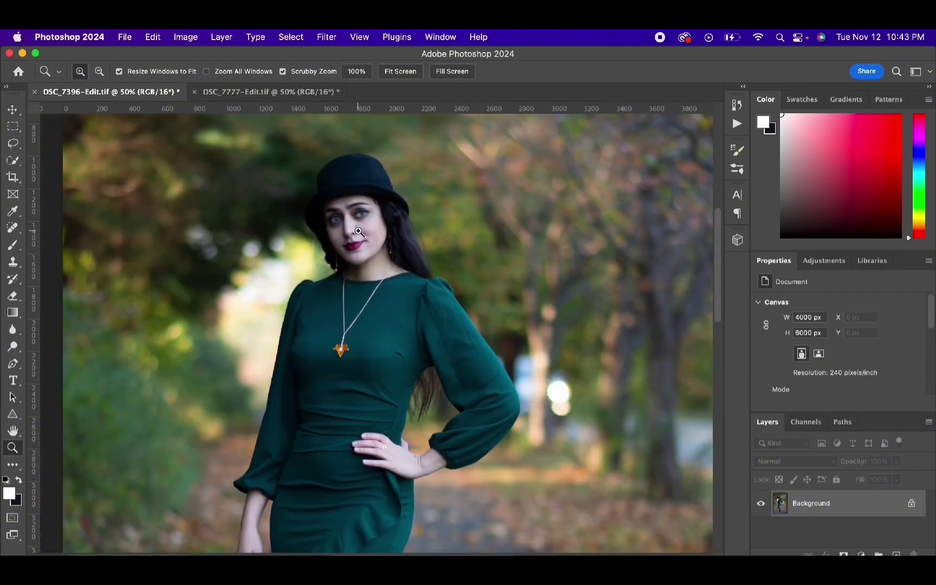
right_click(404, 227)
click(425, 234)
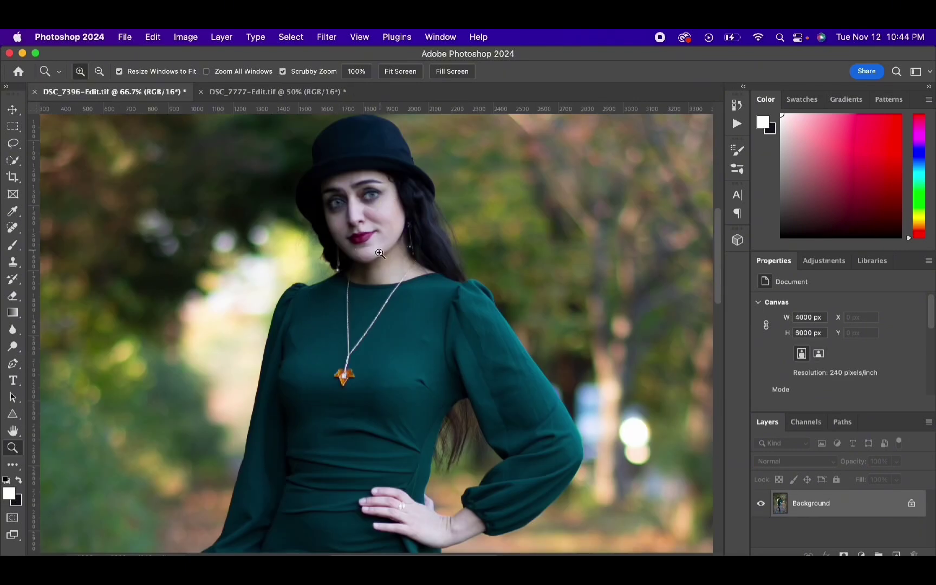
Add a Selective Color adjustment layer to DSC_7777-Edit.tif and set its Reds to Cyan +32% and Magenta +3%.
click(246, 90)
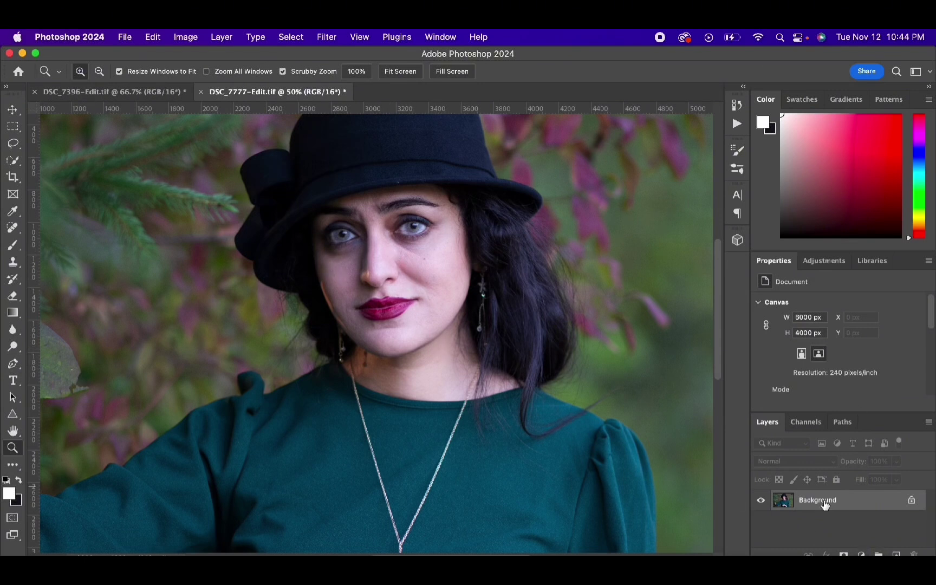
click(861, 554)
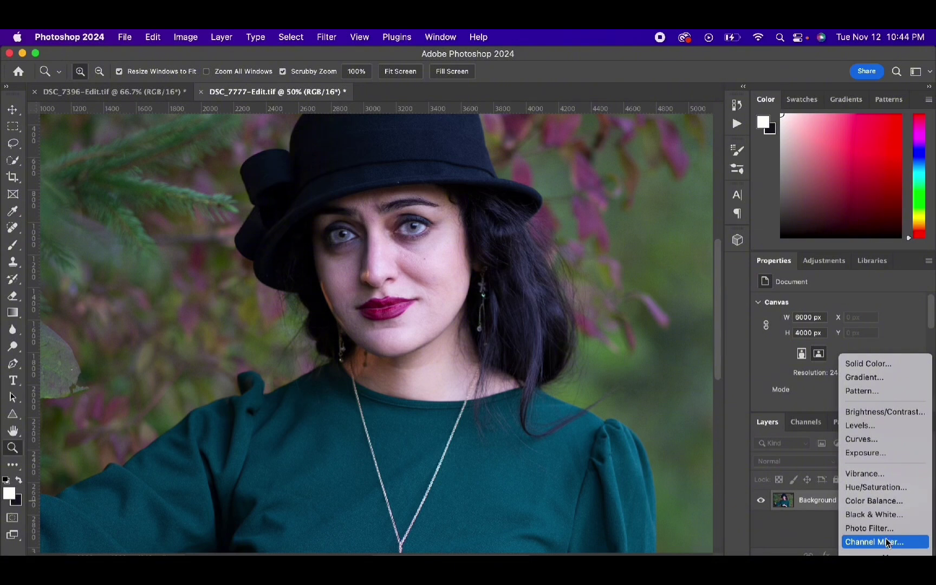
scroll(885, 539, down, 3)
click(623, 93)
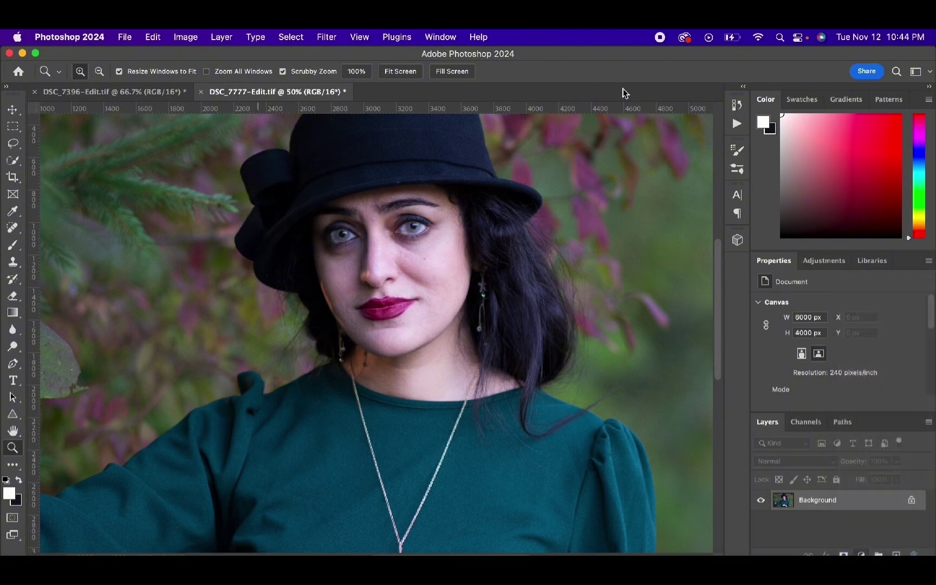
click(809, 322)
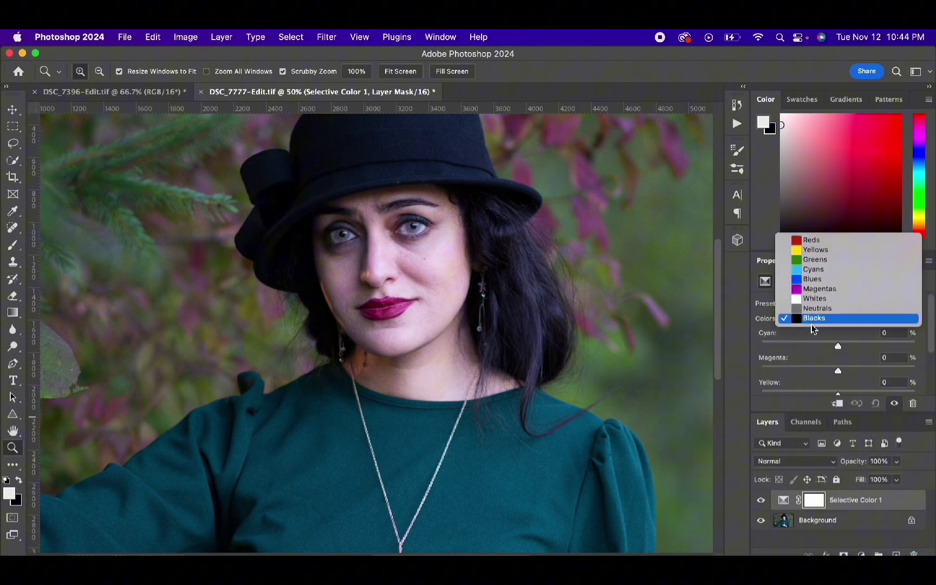
click(807, 241)
drag(837, 349, 863, 353)
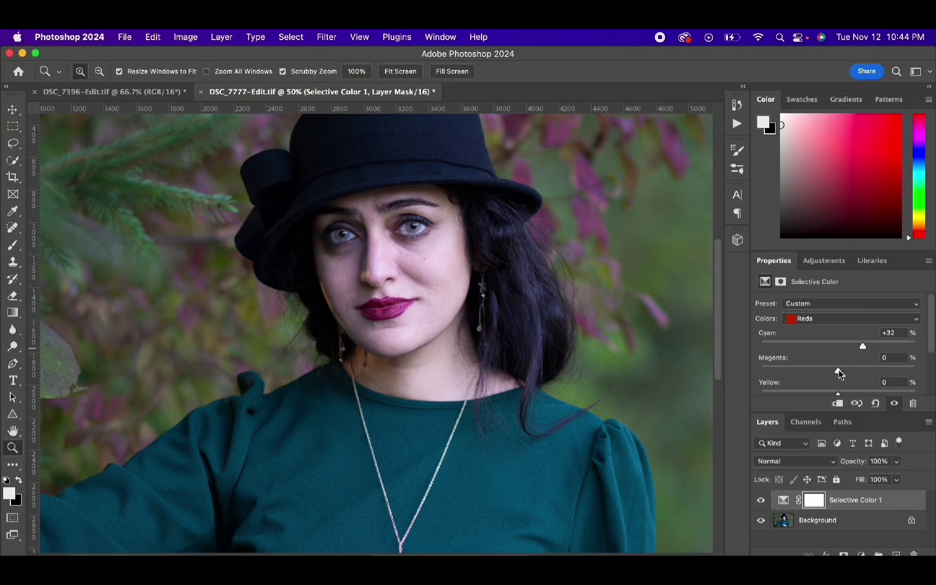
mouse_move(838, 371)
mouse_down()
mouse_move(862, 371)
mouse_move(841, 373)
mouse_up()
Refine the Reds adjustment to Cyan +53% and Magenta -10%, comparing the skin tone with DSC_7396-Edit.tif.
click(107, 93)
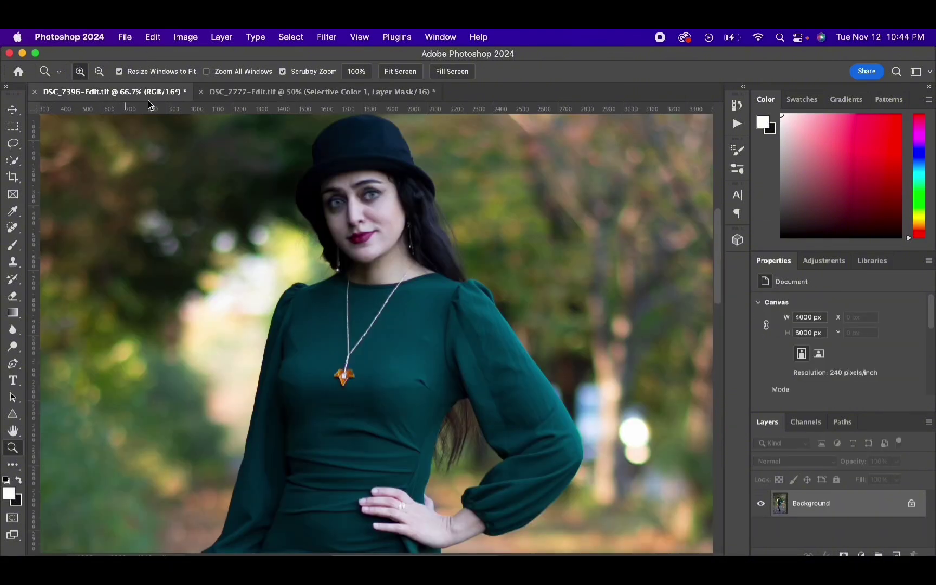
click(249, 93)
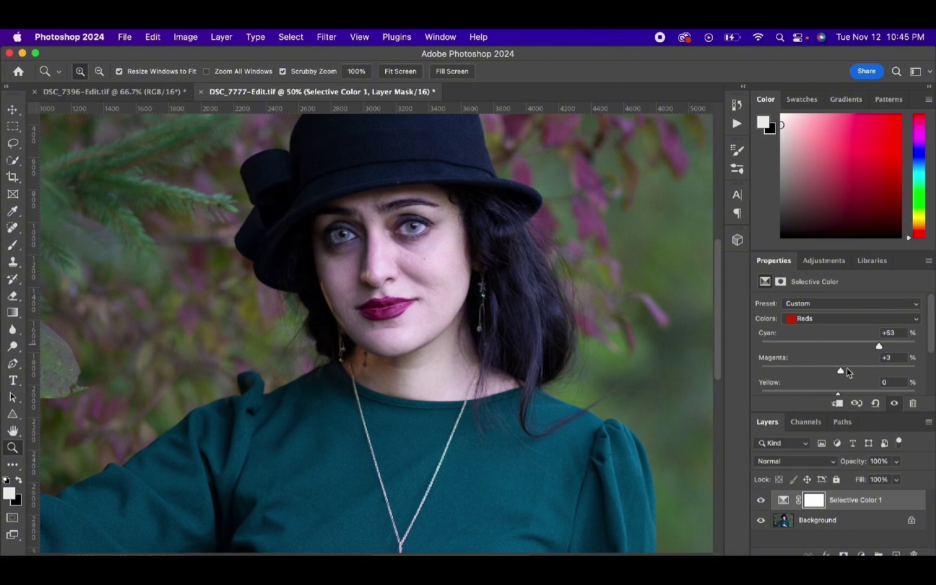
mouse_move(846, 374)
mouse_down()
mouse_move(927, 376)
mouse_move(792, 374)
mouse_move(874, 376)
mouse_move(829, 371)
mouse_up()
click(138, 92)
click(263, 93)
Invert the Selective Color layer's mask and begin painting it white on the cheek with a soft 300 px brush.
click(818, 501)
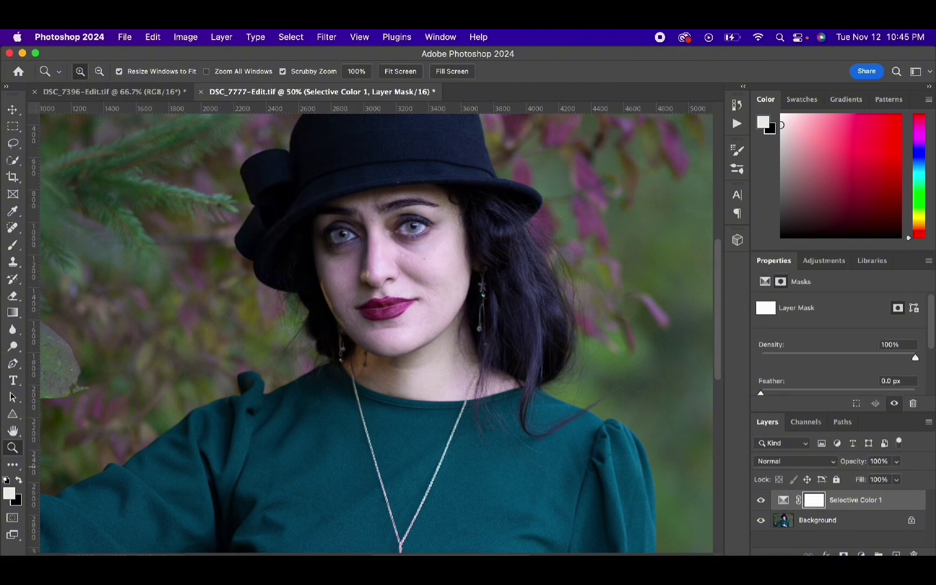
key(super+i)
click(13, 245)
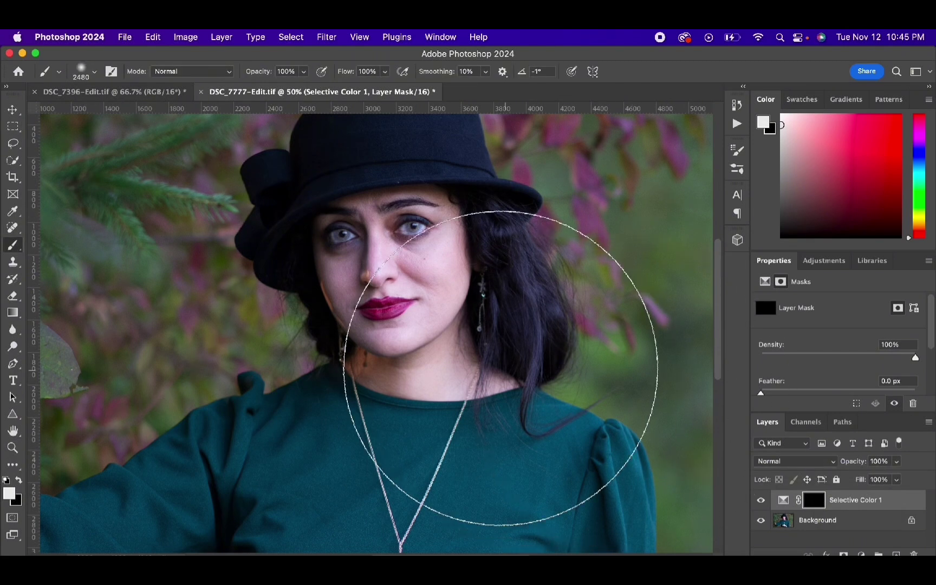
right_click(501, 368)
text(300)
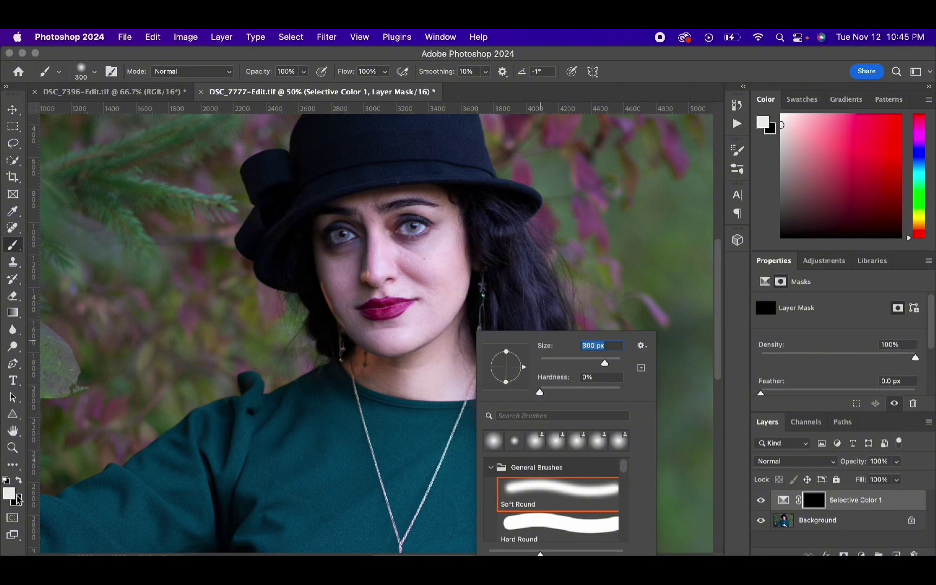
click(341, 268)
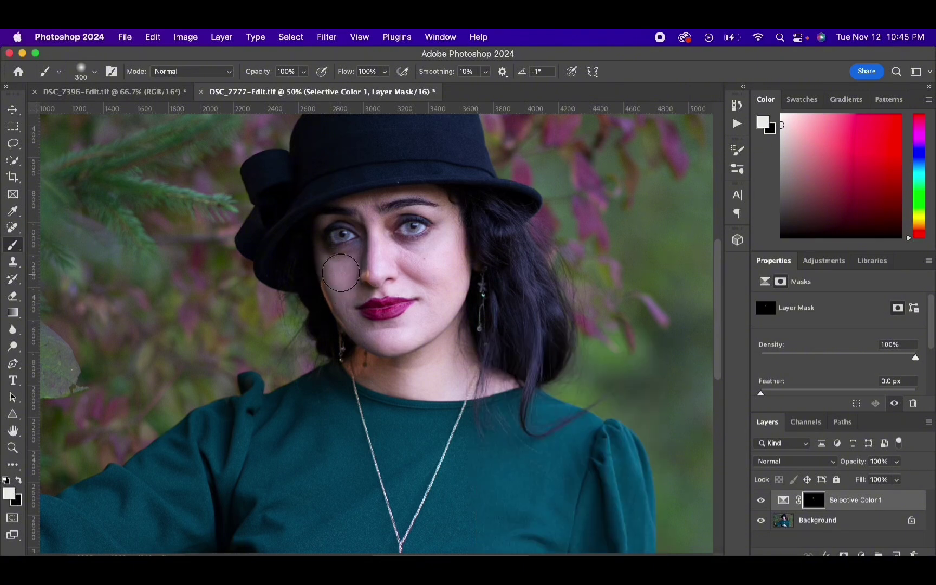
Continue revealing the adjustment on the skin around the nose and eyes with a 178 px brush, then reduce the brush size.
right_click(347, 257)
text(178)
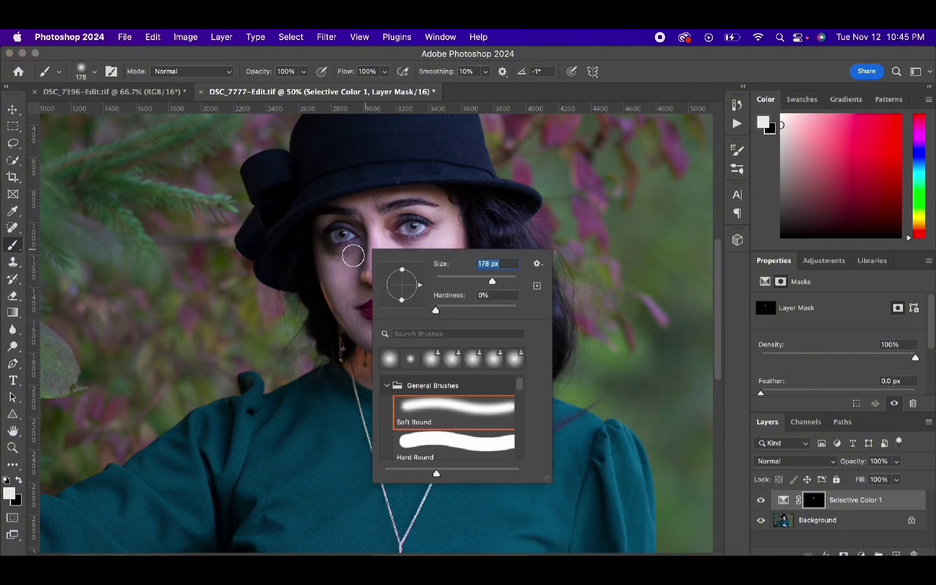
key(Return)
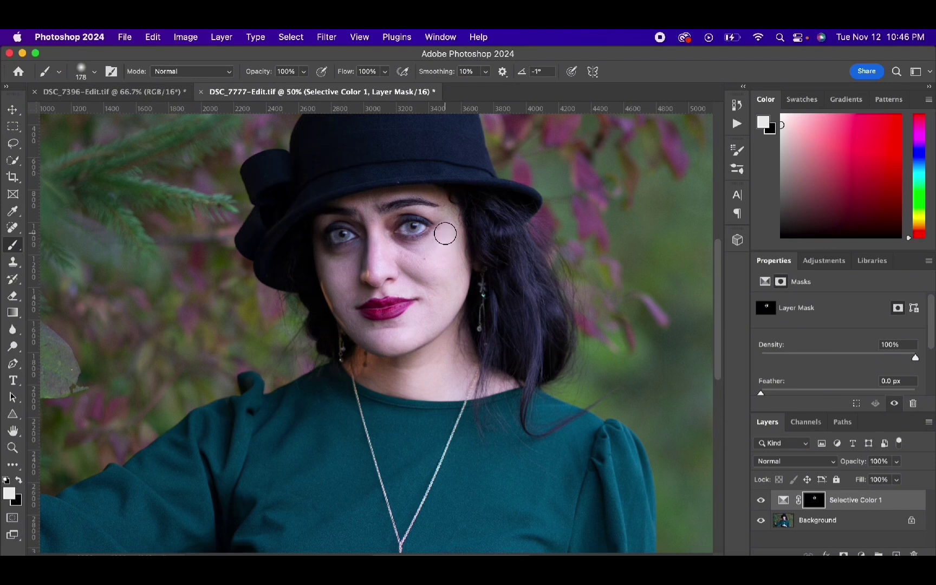
click(360, 265)
right_click(420, 254)
drag(549, 282, 537, 282)
Paint the mask over more facial skin with 220 px and 153 px brushes, checking against DSC_7396-Edit.tif.
right_click(478, 317)
click(609, 343)
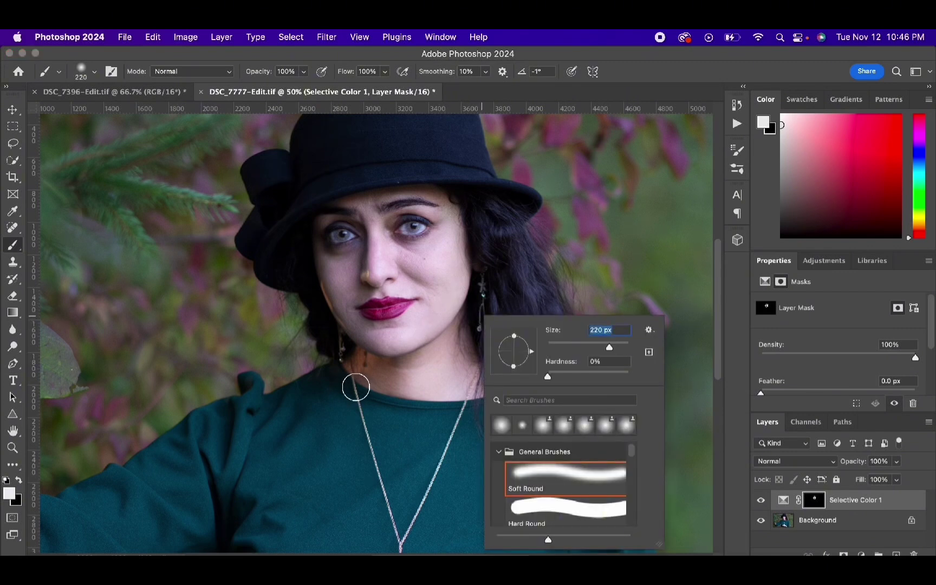
key(Return)
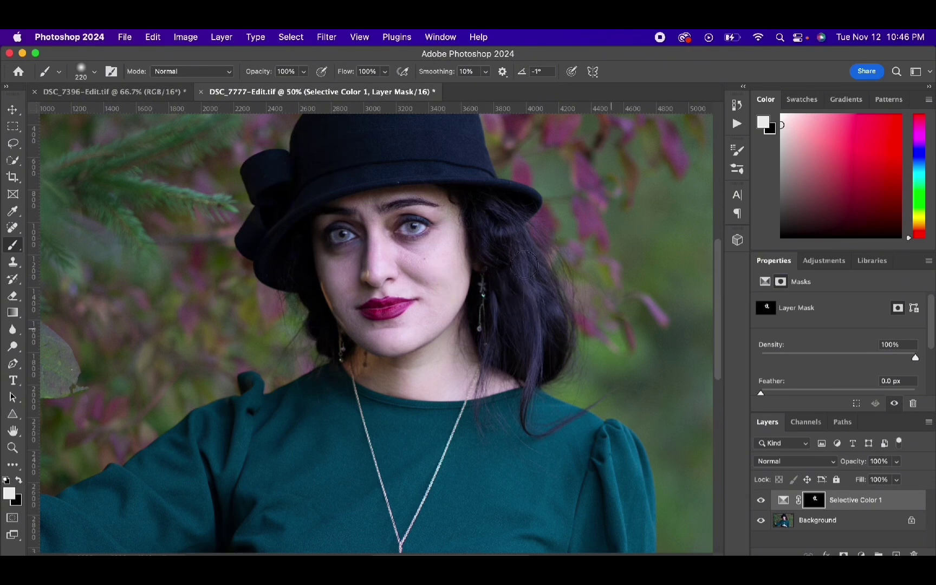
ctrl+alt+drag(598, 286, 574, 286)
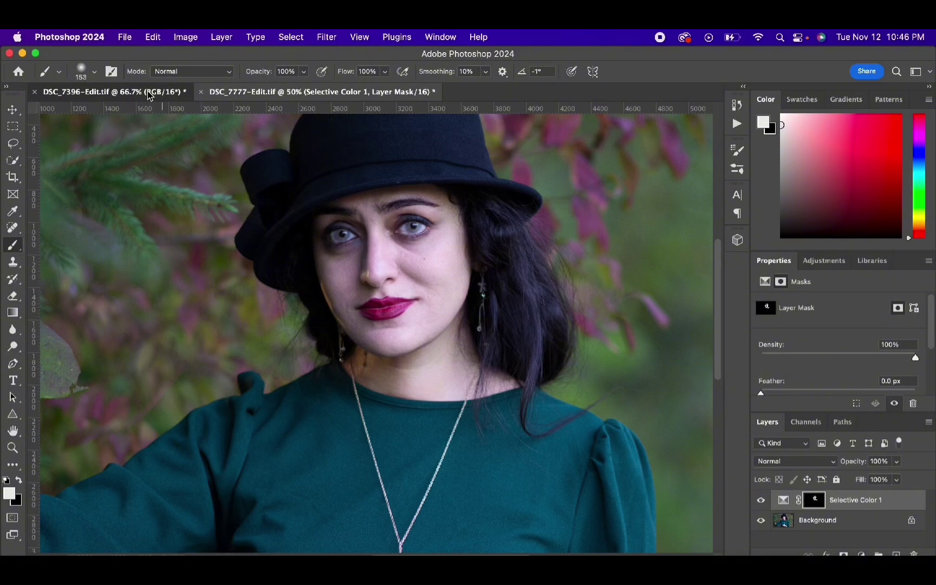
click(161, 99)
click(332, 95)
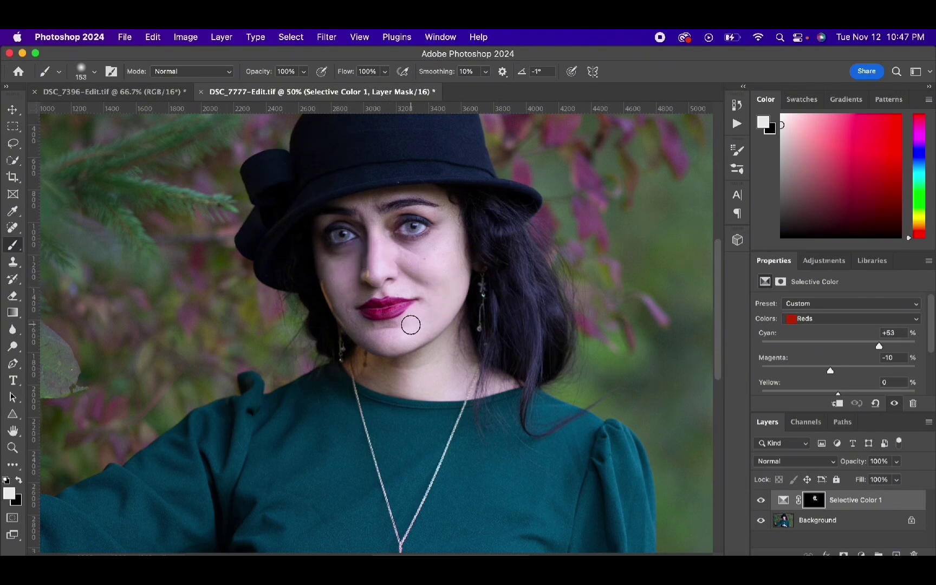
Merge the Selective Color layer with the Background layer.
click(833, 530)
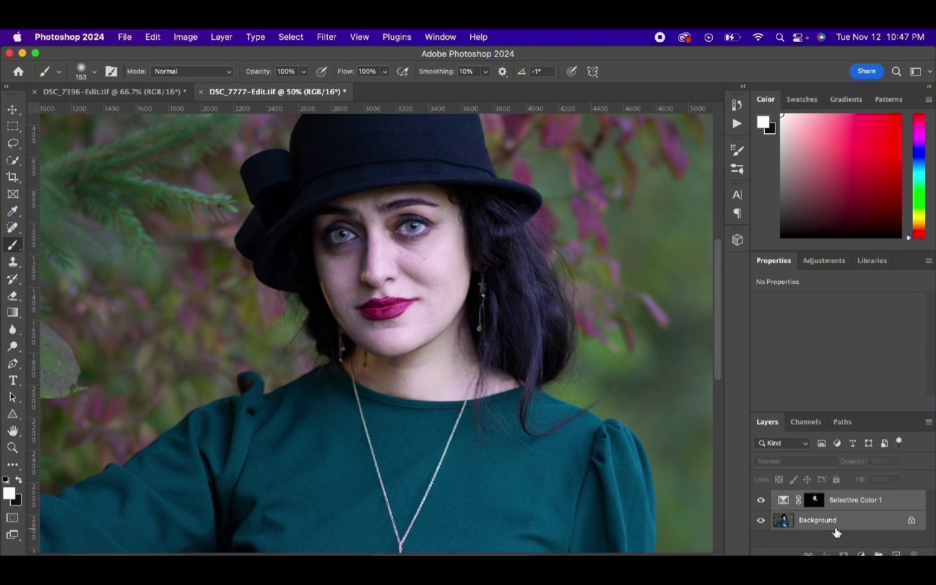
right_click(832, 530)
click(769, 510)
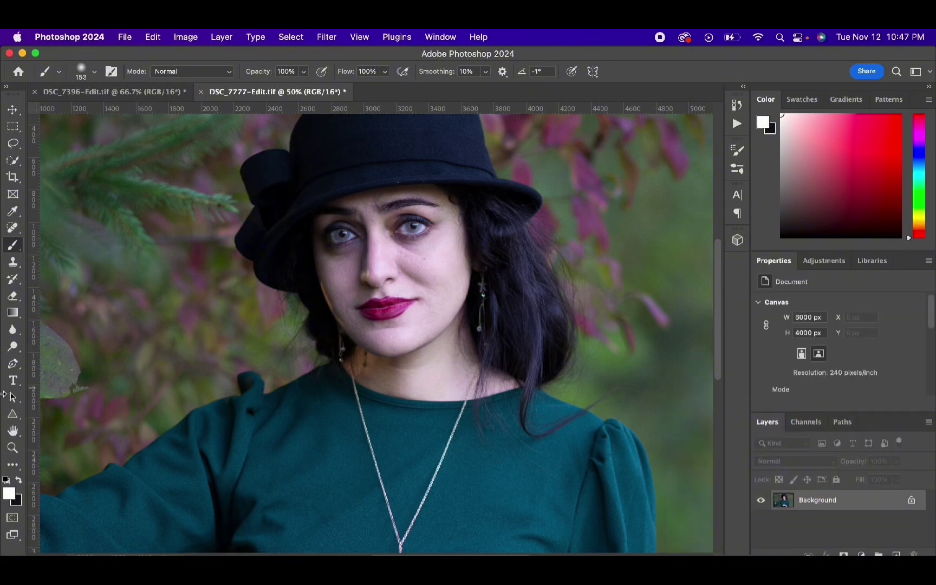
Select a rectangular area of about 2120 by 2200 px around the woman's head and shoulders and copy it.
click(13, 447)
key(super+0)
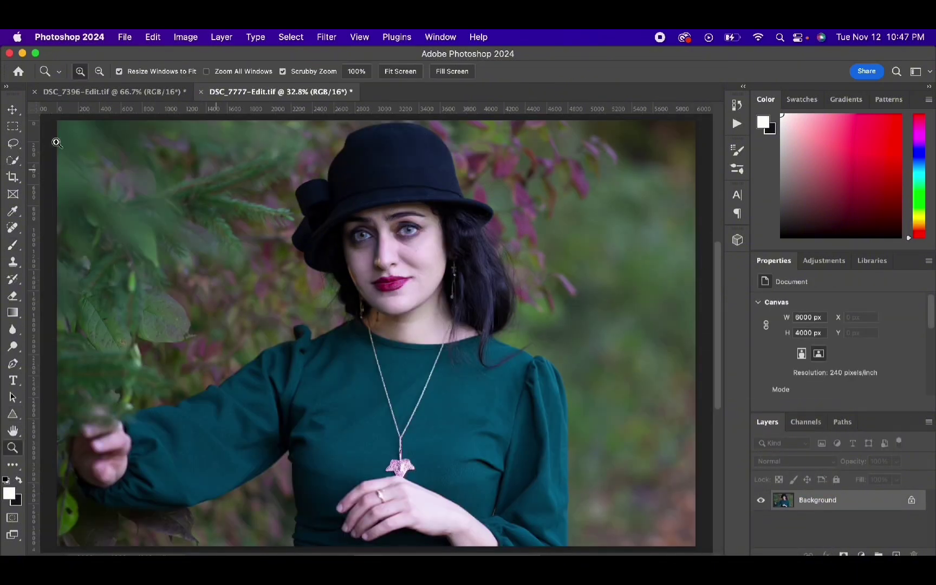
click(13, 127)
drag(233, 120, 604, 426)
click(299, 172)
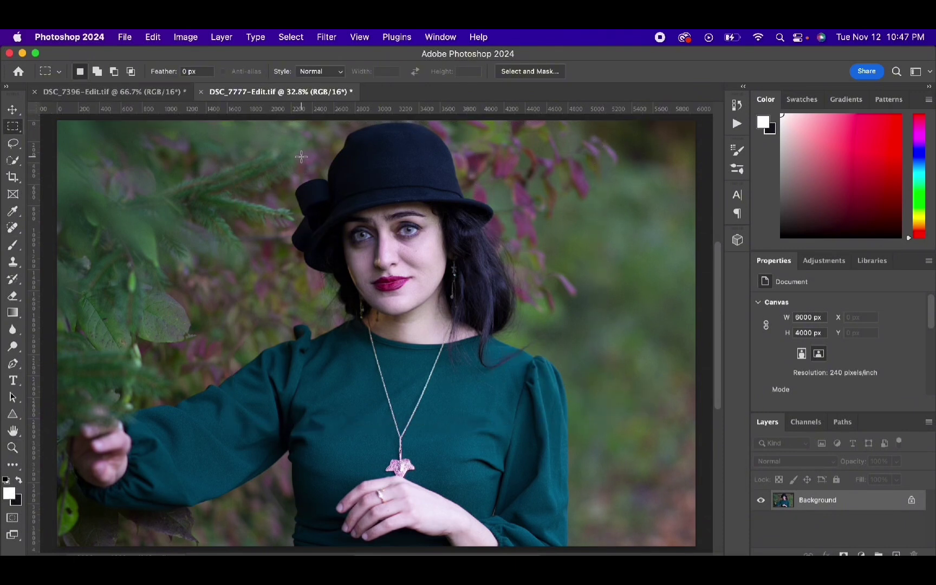
drag(294, 157, 519, 389)
click(152, 37)
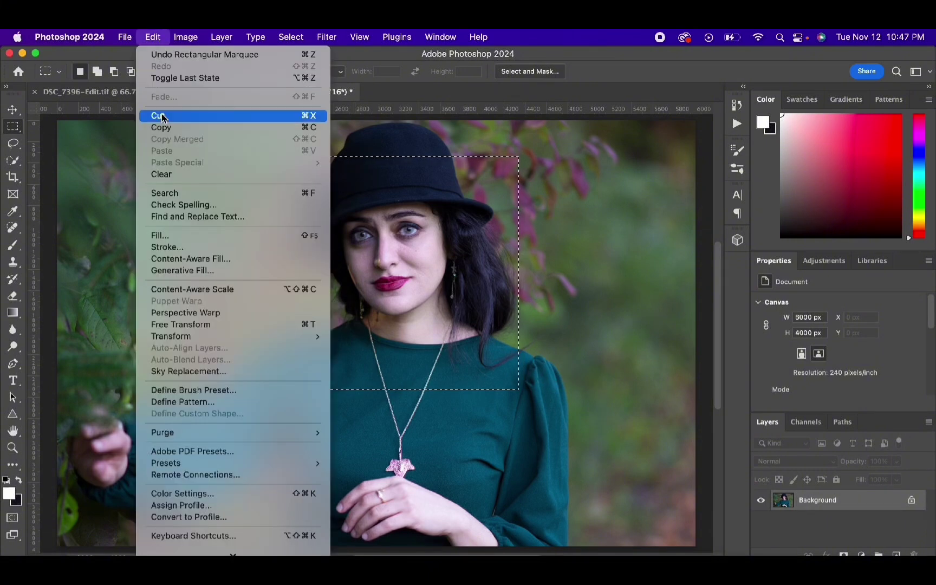
click(242, 129)
Paste the copied head area into DSC_7396-Edit.tif as a new layer.
click(114, 91)
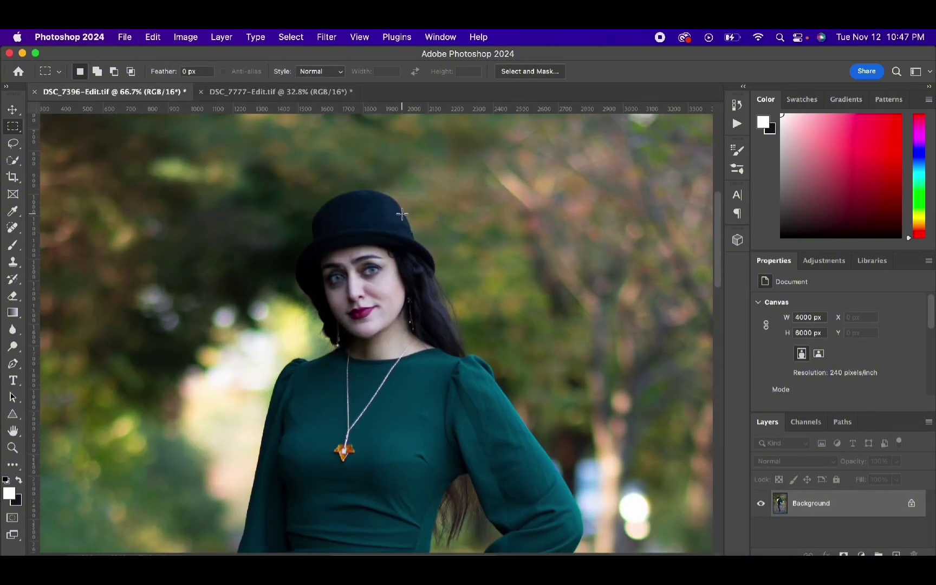
click(153, 37)
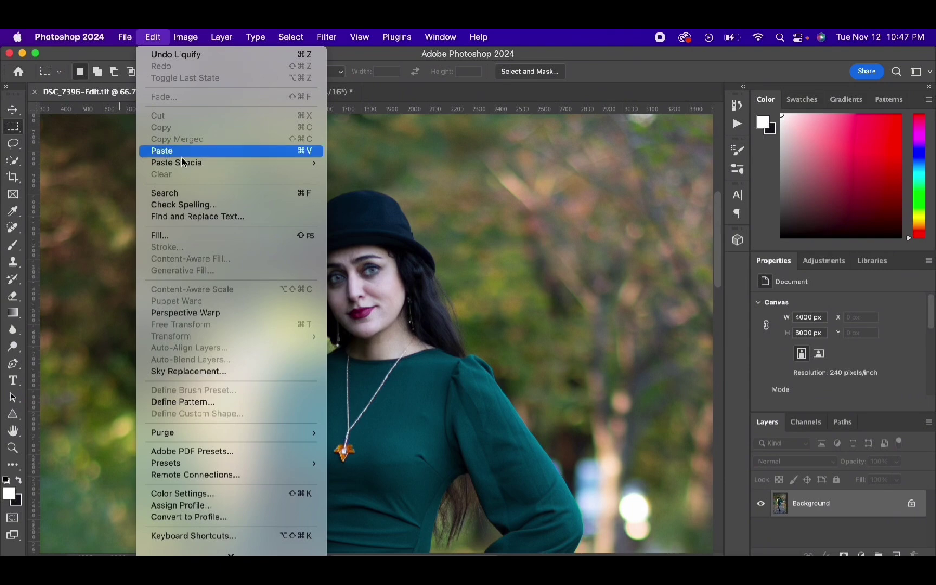
click(164, 150)
Free-transform the pasted head layer, scaling it to about 37.7% and moving it over the original head.
right_click(450, 289)
click(458, 435)
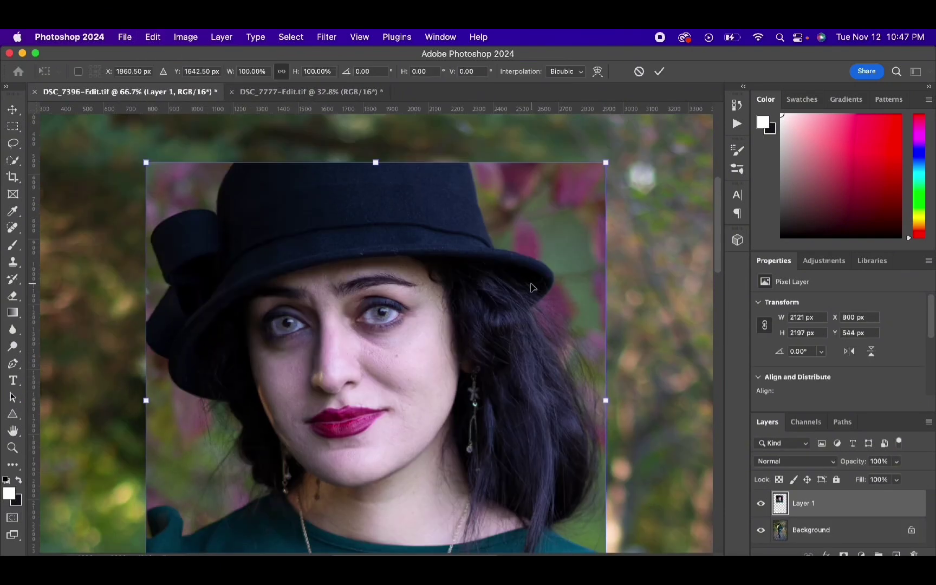
drag(605, 550, 407, 309)
drag(260, 188, 347, 255)
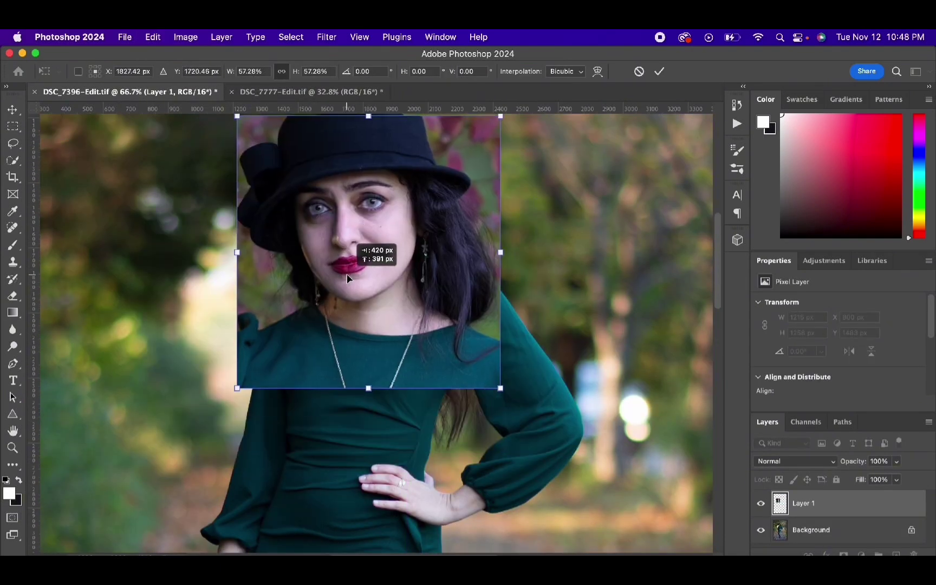
scroll(347, 254, up, 4)
drag(495, 485, 385, 422)
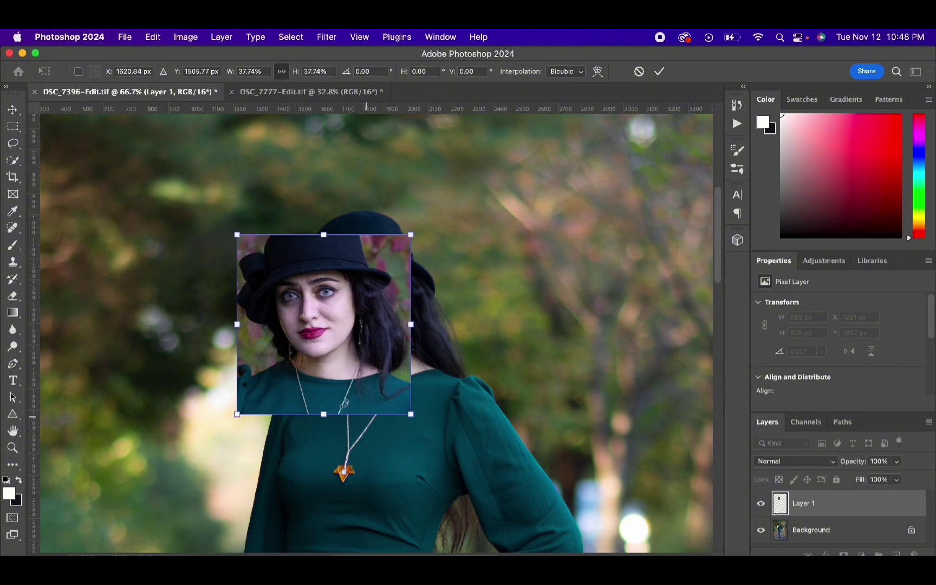
drag(326, 373, 375, 370)
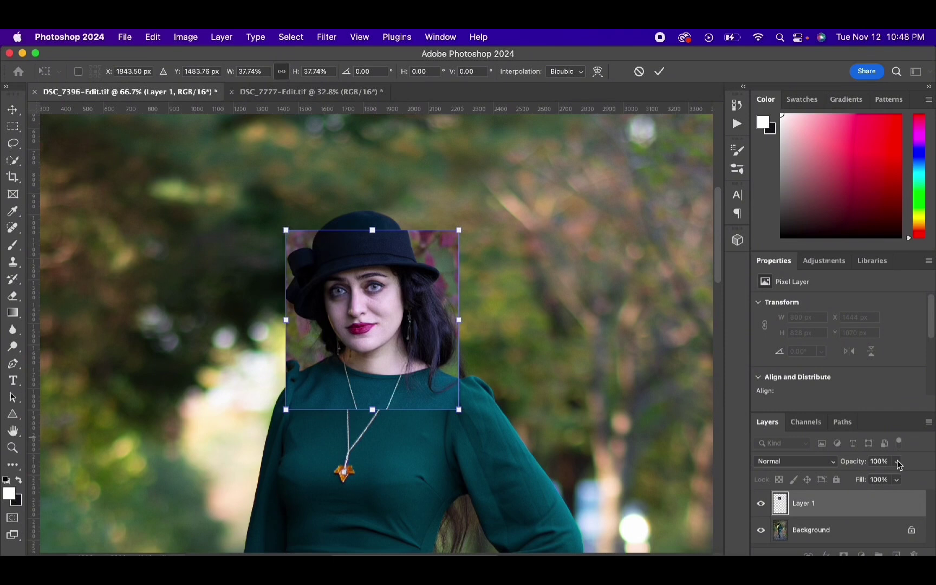
Lower Layer 1's opacity to 58% and align it with the original head, rotating it about -4.9° and scaling it to 37.6%.
drag(897, 462, 874, 486)
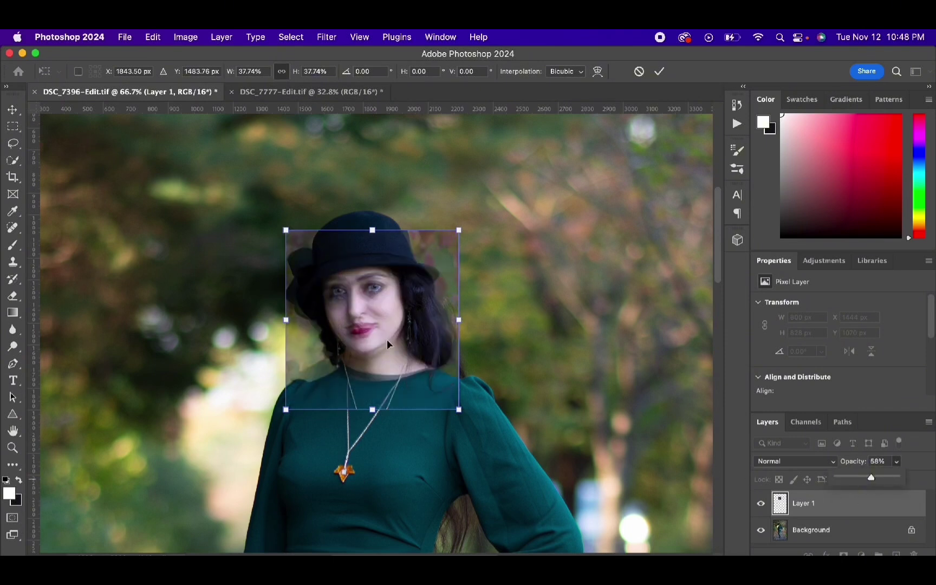
drag(387, 341, 385, 345)
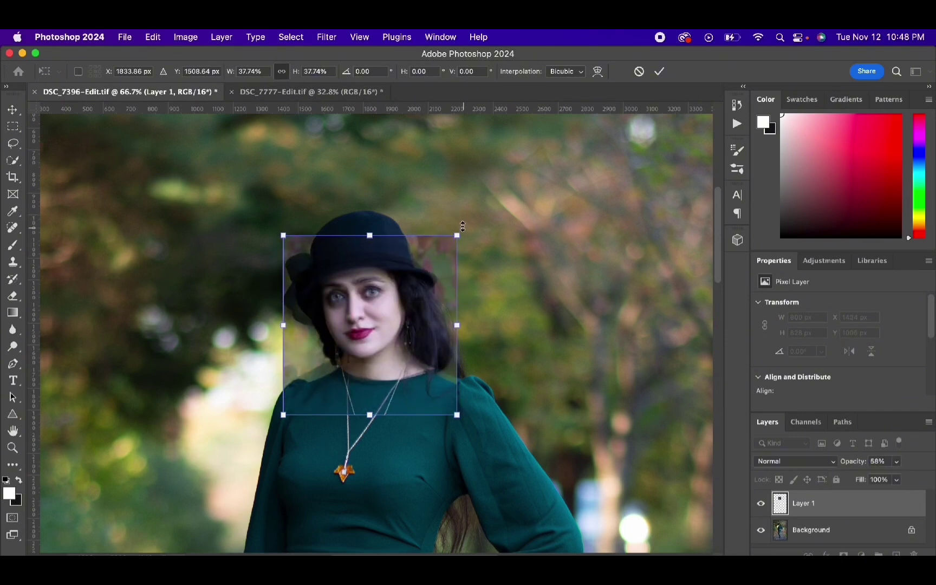
drag(462, 226, 467, 220)
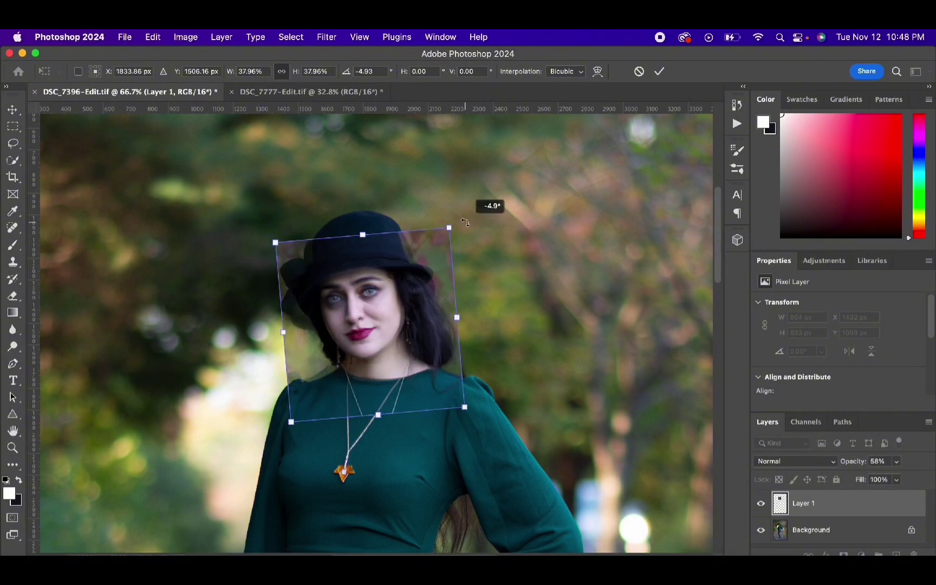
mouse_move(394, 290)
mouse_down()
mouse_move(409, 294)
mouse_move(387, 293)
mouse_move(398, 291)
mouse_up()
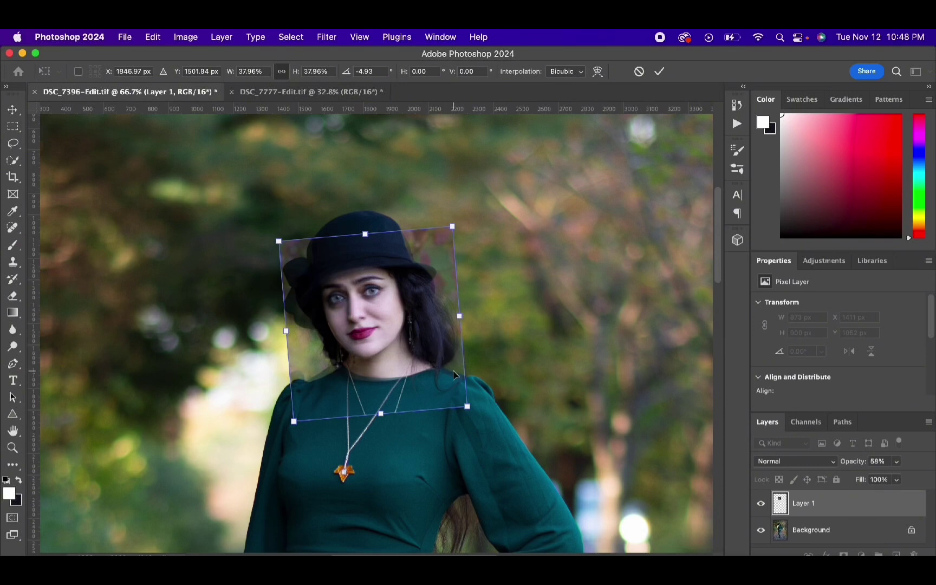
drag(466, 405, 465, 404)
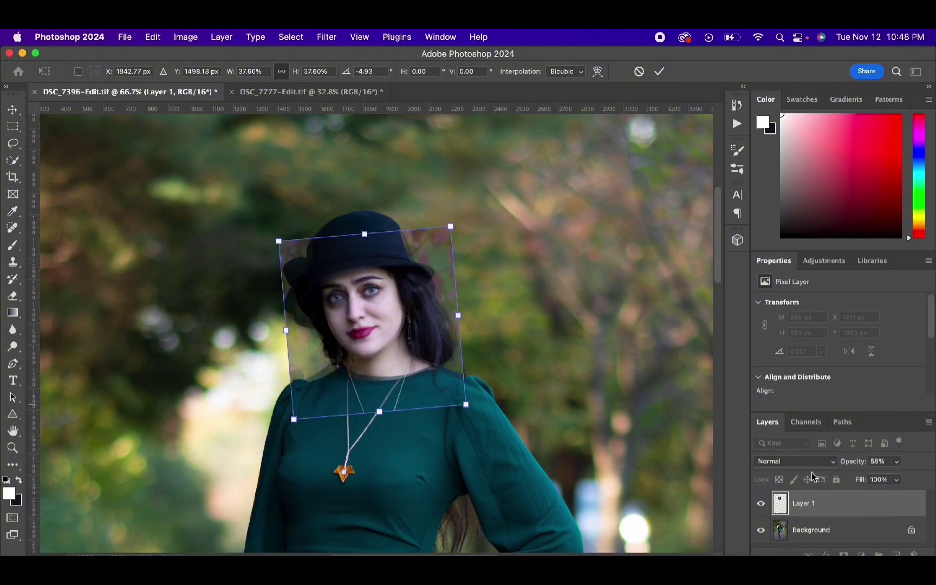
Restore Layer 1's opacity to 100% and apply the transformation.
drag(896, 467, 928, 492)
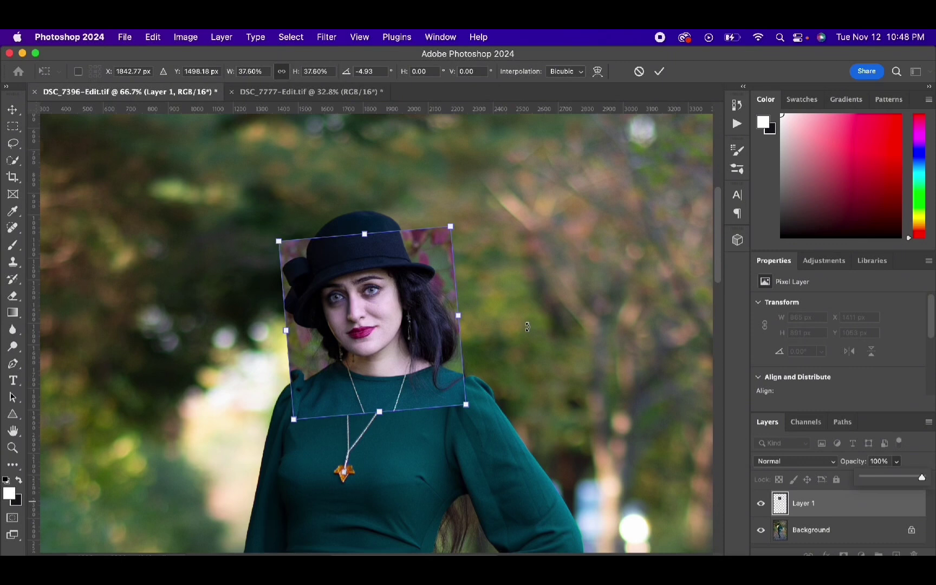
click(660, 71)
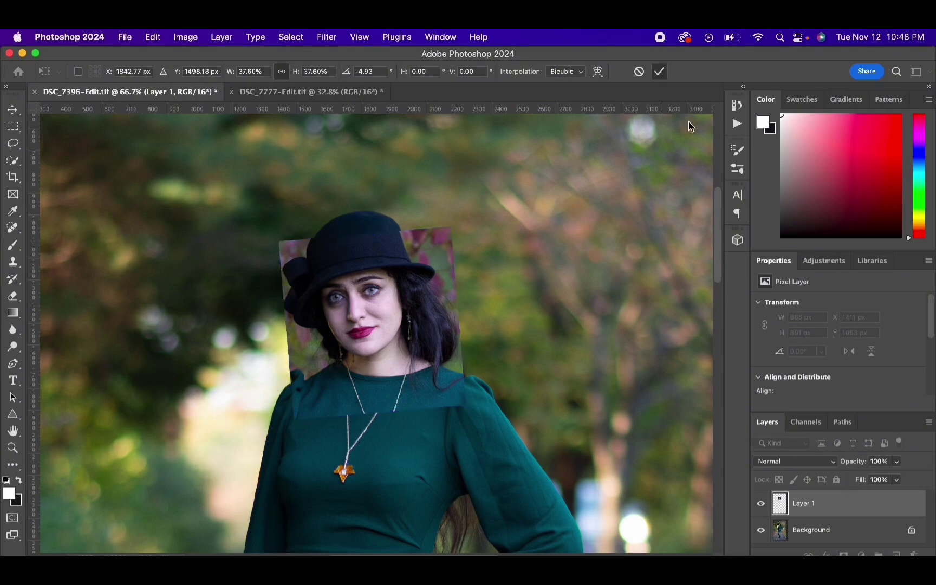
key(m)
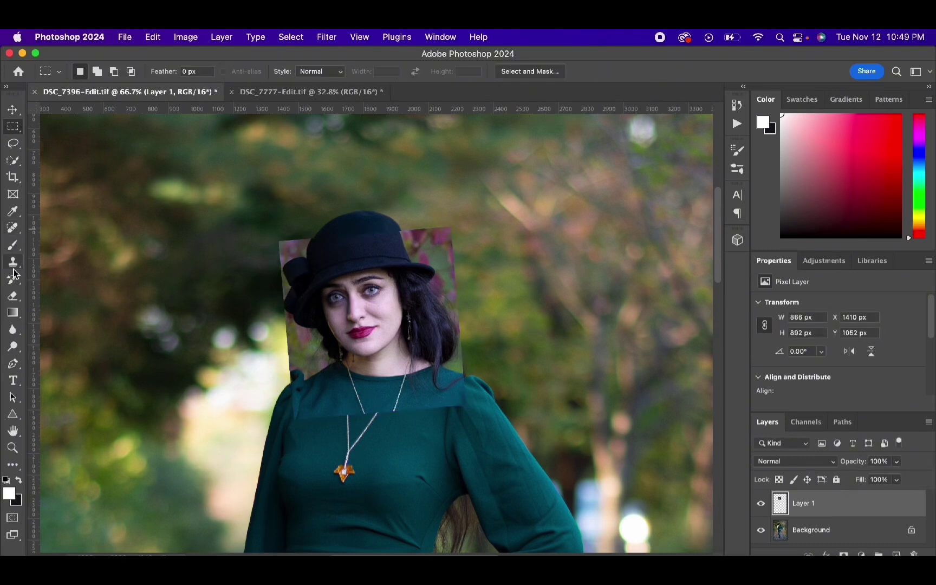
Erase the pasted background and dress edges around the head with a 143 px soft eraser at 100% opacity.
click(13, 295)
right_click(423, 252)
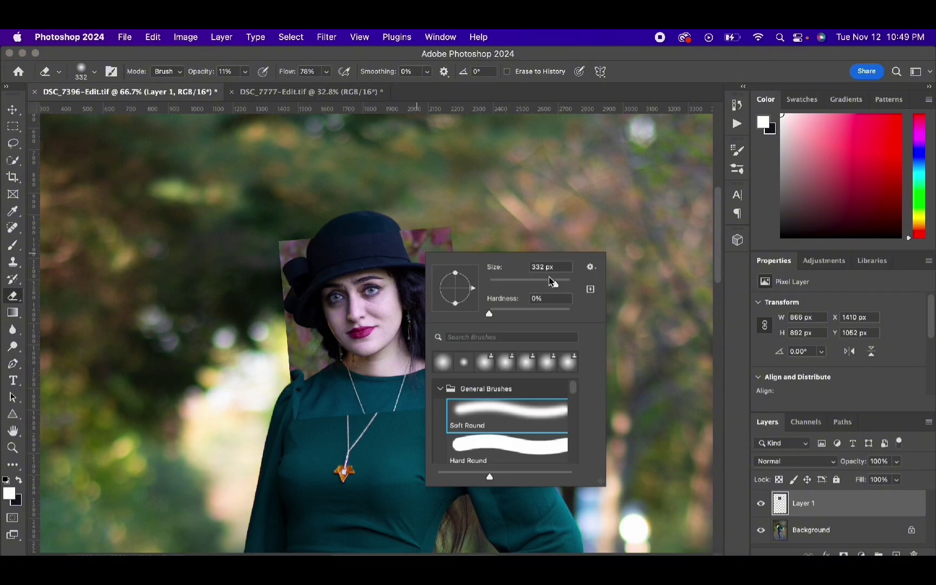
click(540, 281)
click(405, 246)
click(245, 72)
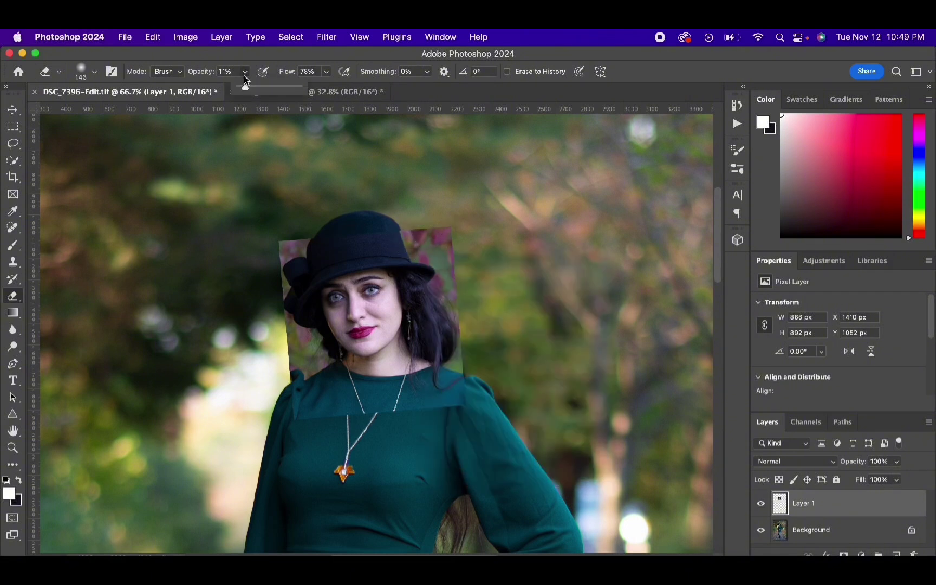
drag(251, 93, 372, 93)
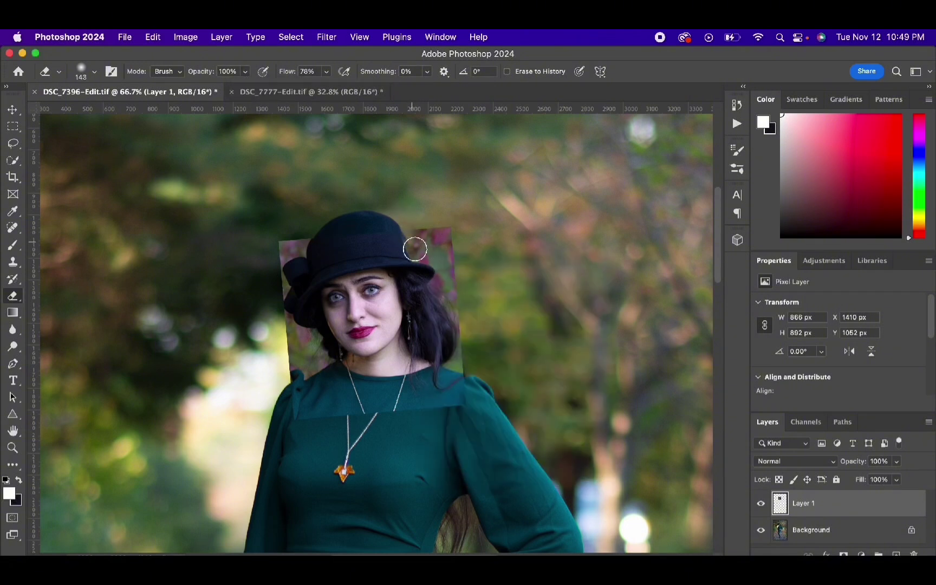
mouse_move(414, 251)
mouse_down()
mouse_move(440, 243)
mouse_move(434, 255)
mouse_move(446, 258)
mouse_move(430, 260)
mouse_move(447, 283)
mouse_up()
mouse_move(289, 230)
mouse_down()
mouse_move(299, 238)
mouse_move(276, 246)
mouse_up()
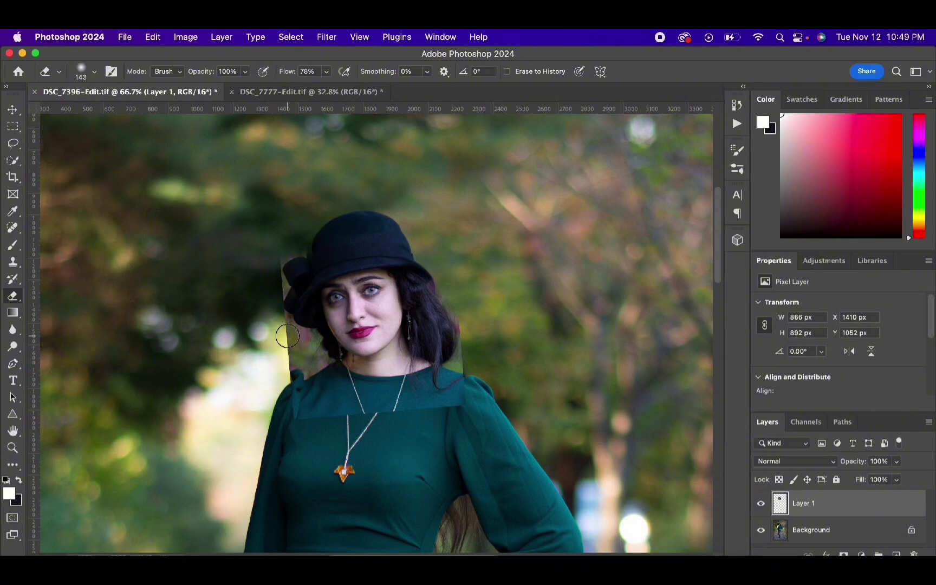
mouse_move(280, 337)
mouse_down()
mouse_move(290, 395)
mouse_move(406, 423)
mouse_move(419, 413)
mouse_move(413, 403)
mouse_move(385, 455)
mouse_up()
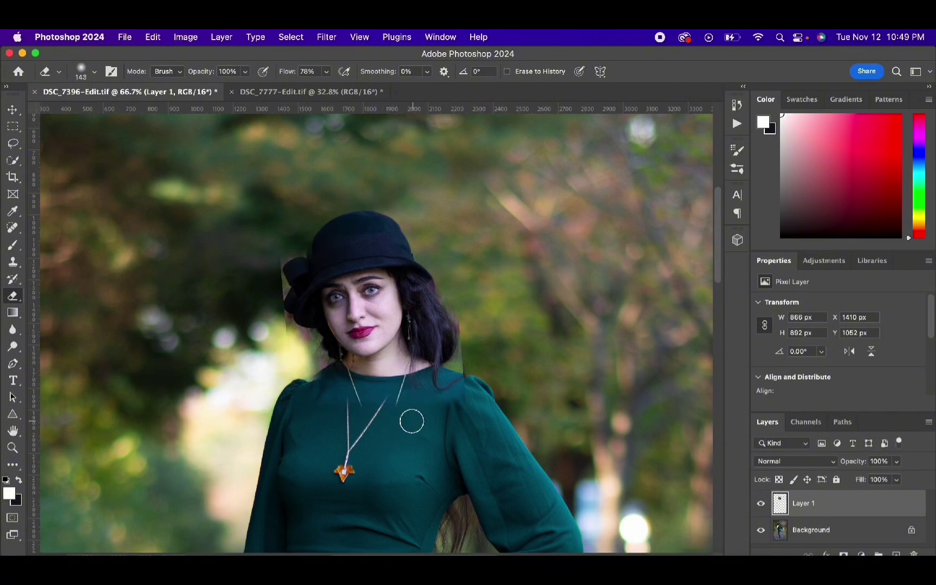
Erase the hat bow and leftover fringes around the head with a 94 px eraser, comparing with Layer 1 hidden.
scroll(352, 469, down, 1)
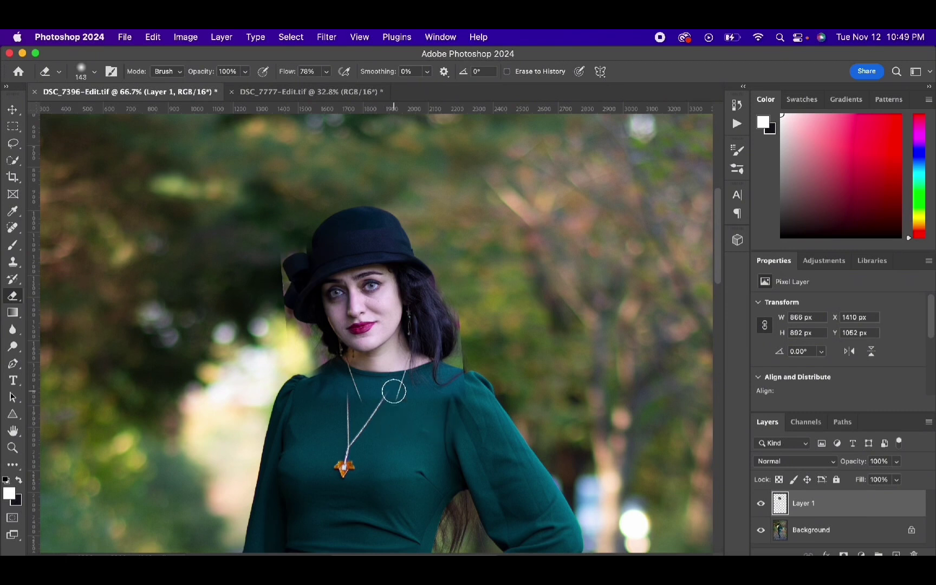
right_click(323, 360)
key(Return)
scroll(289, 291, up, 1)
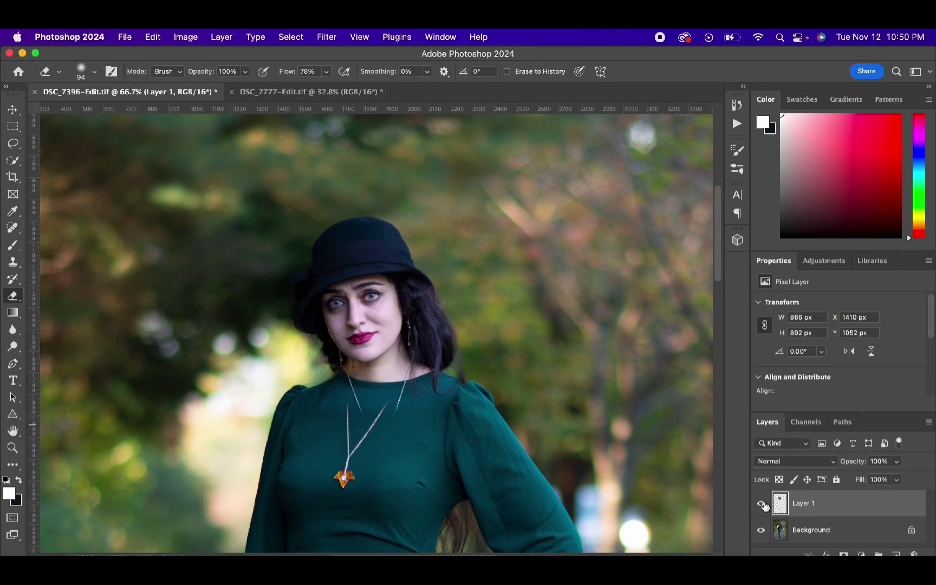
click(762, 504)
click(761, 504)
Erase the pasted necklace remains over the dress with a 114 px eraser and undo the last stroke.
right_click(450, 306)
text(114)
key(Return)
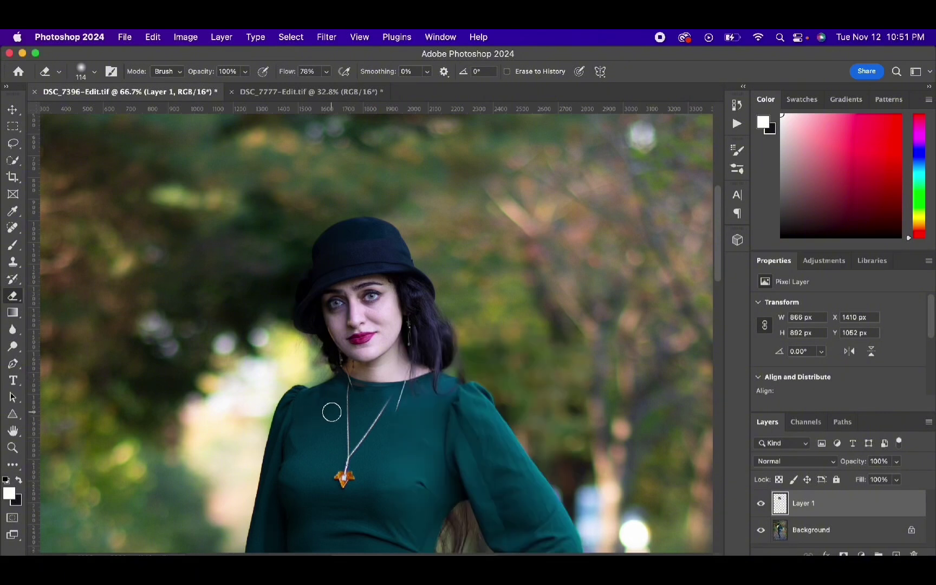
drag(372, 416, 409, 398)
key(super+z)
Refine the erased necklace join on the dress with a 54 px eraser.
key(bracketleft)
key(bracketleft)
key(bracketleft)
key(bracketleft)
key(bracketleft)
key(bracketleft)
scroll(414, 419, down, 5)
scroll(499, 453, up, 4)
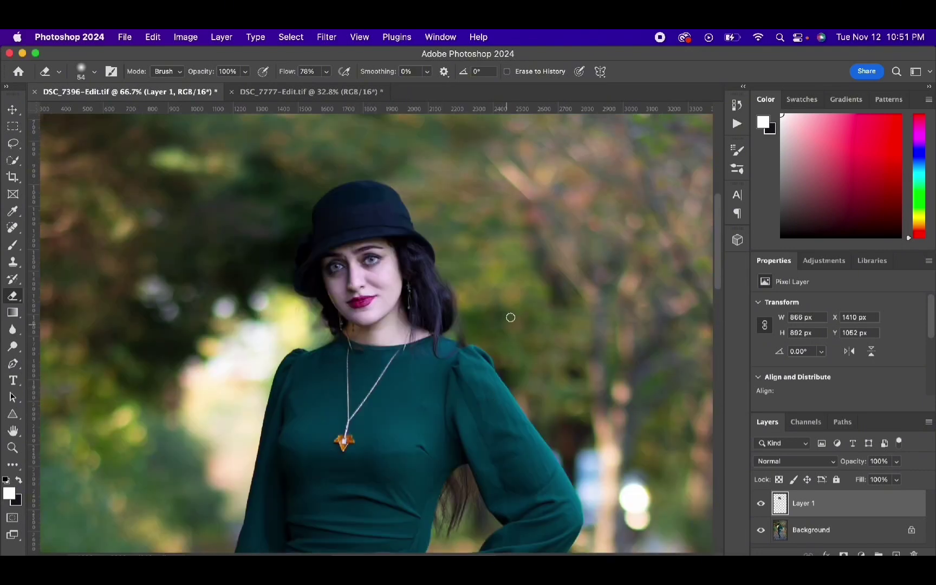
Check the head's fit in the full photo and merge Layer 1 with the Background layer.
key(z)
right_click(358, 271)
click(382, 278)
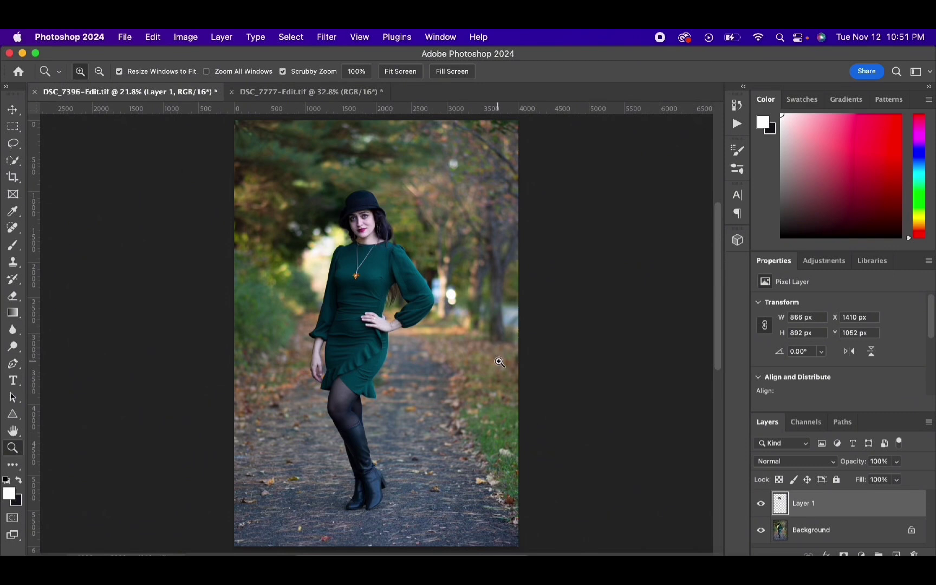
click(359, 225)
key(super+0)
click(814, 533)
right_click(818, 531)
click(769, 522)
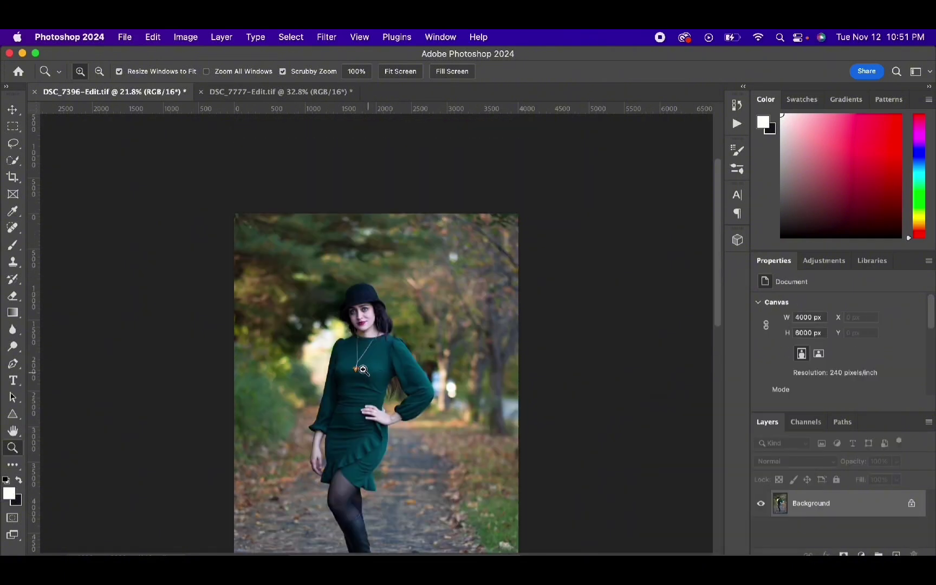
Try to heal the mismatched necklace chain at the neckline with a 37 px Spot Healing Brush and undo the last stroke.
click(363, 341)
click(364, 341)
click(363, 341)
click(364, 341)
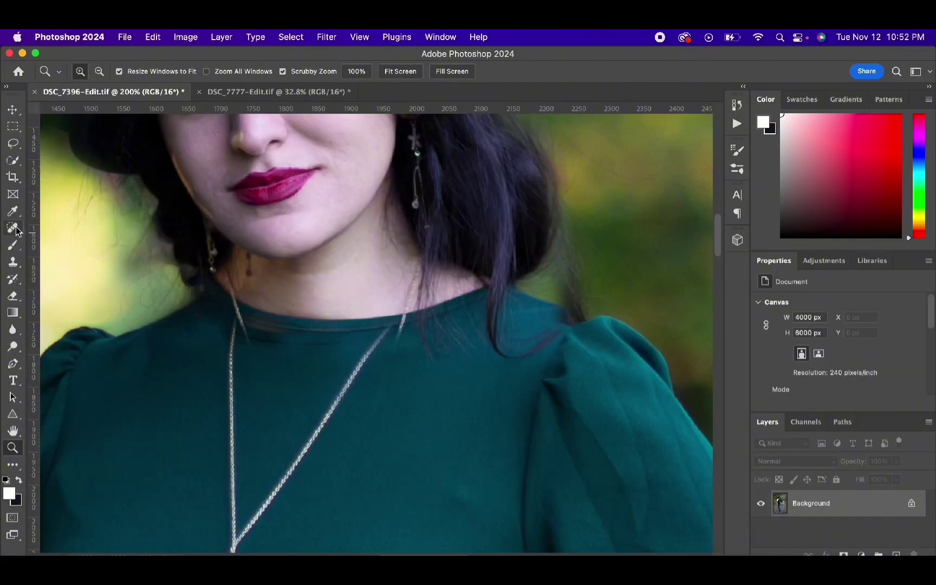
click(13, 228)
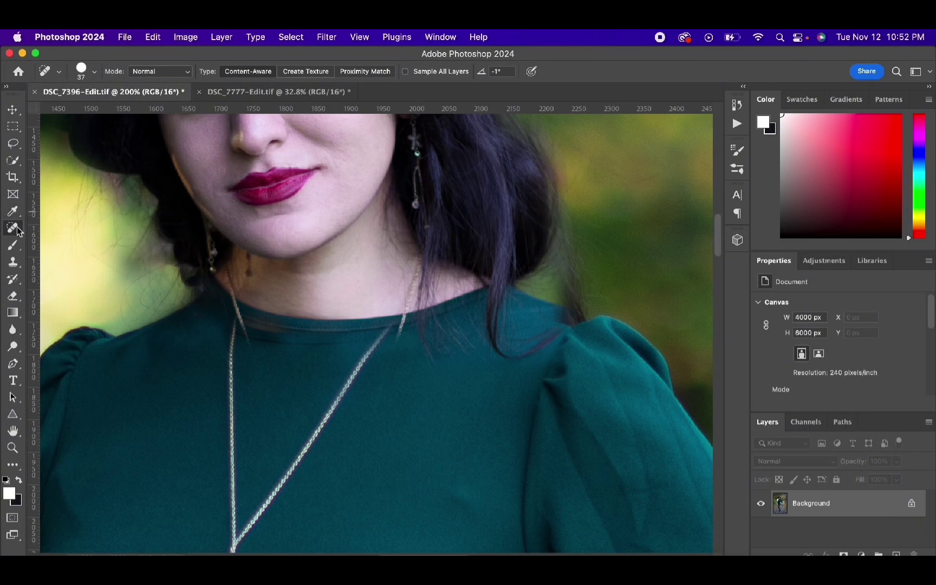
click(235, 322)
drag(232, 309, 232, 300)
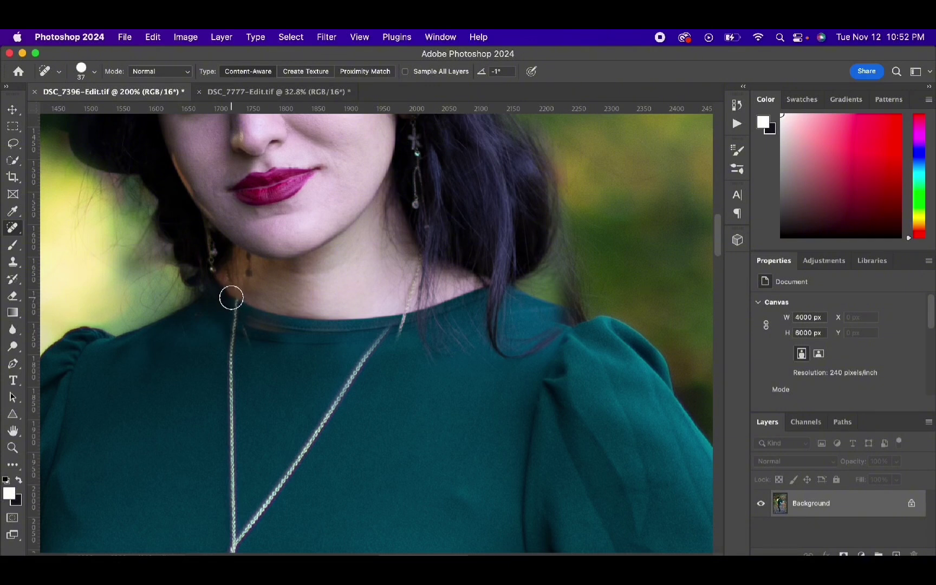
key(super+z)
Heal the stray chain end and the seam along the neckline with a 20 px Spot Healing Brush.
right_click(438, 393)
drag(310, 355, 300, 354)
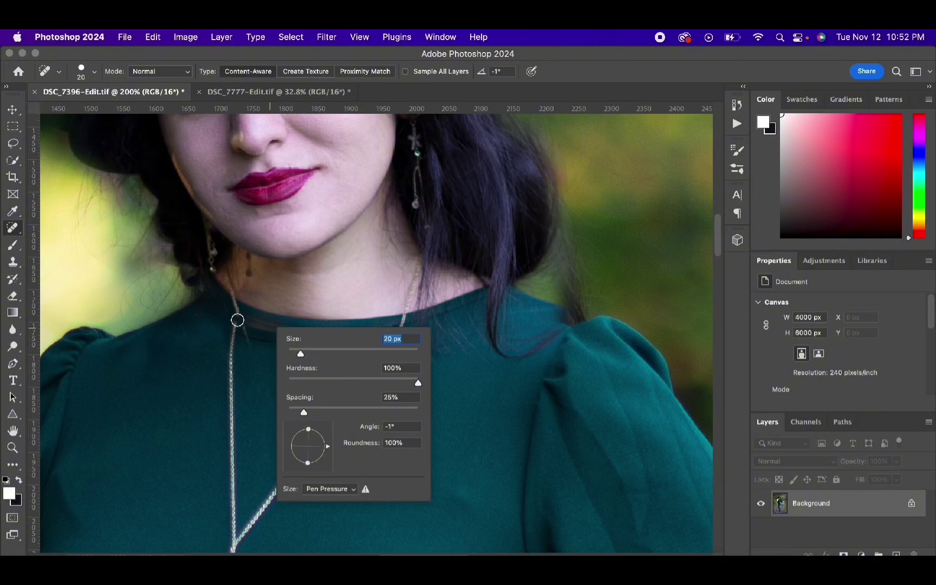
click(237, 320)
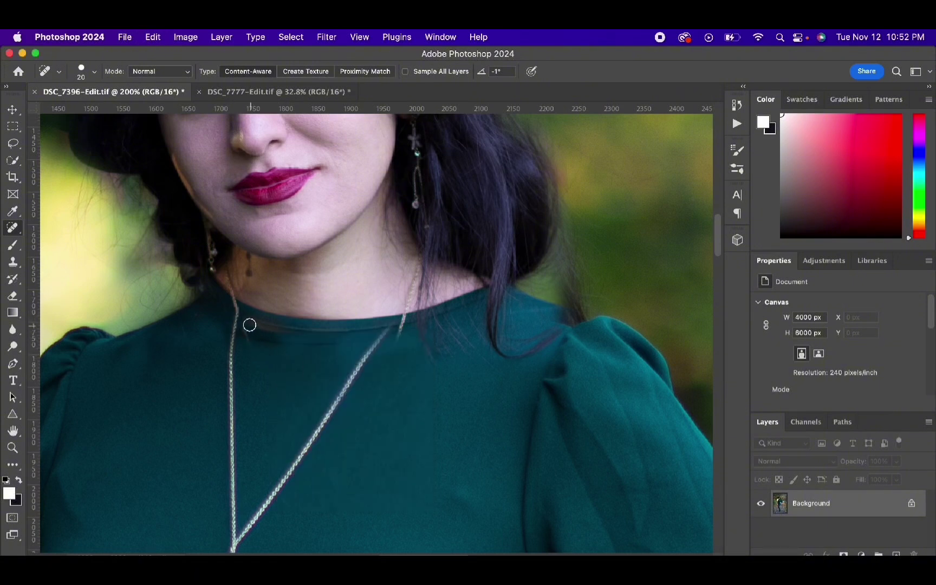
mouse_move(248, 325)
mouse_down()
mouse_move(338, 333)
mouse_move(295, 329)
mouse_move(250, 346)
mouse_move(288, 333)
mouse_up()
Reduce the Spot Healing Brush to 11 px for fine retouching of the necklace and neckline.
right_click(289, 334)
key(Down)
key(Down)
key(Down)
key(Down)
key(Down)
key(Down)
key(Down)
key(Down)
key(Down)
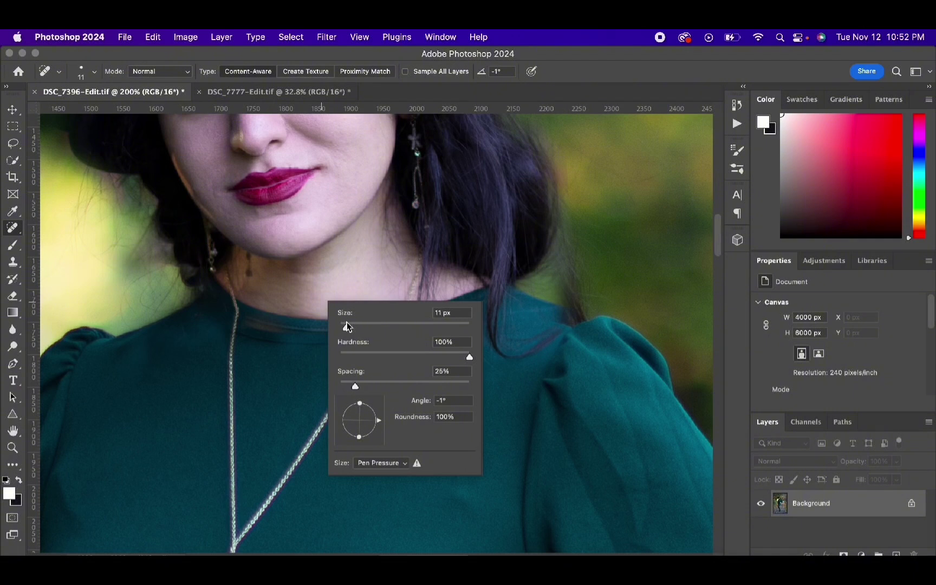
key(Return)
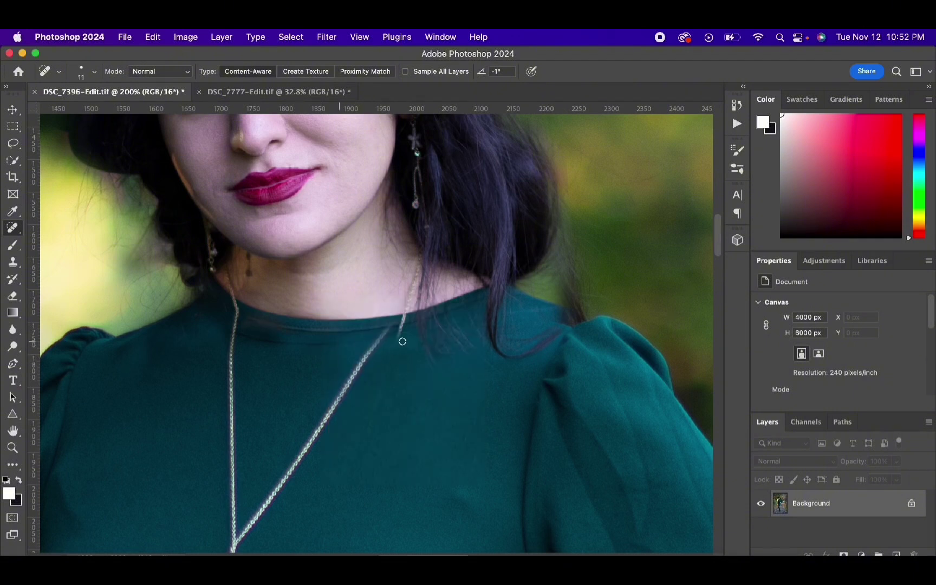
Examine the face, neckline and necklace join up close, and the head swap in the full photo.
scroll(434, 355, up, 5)
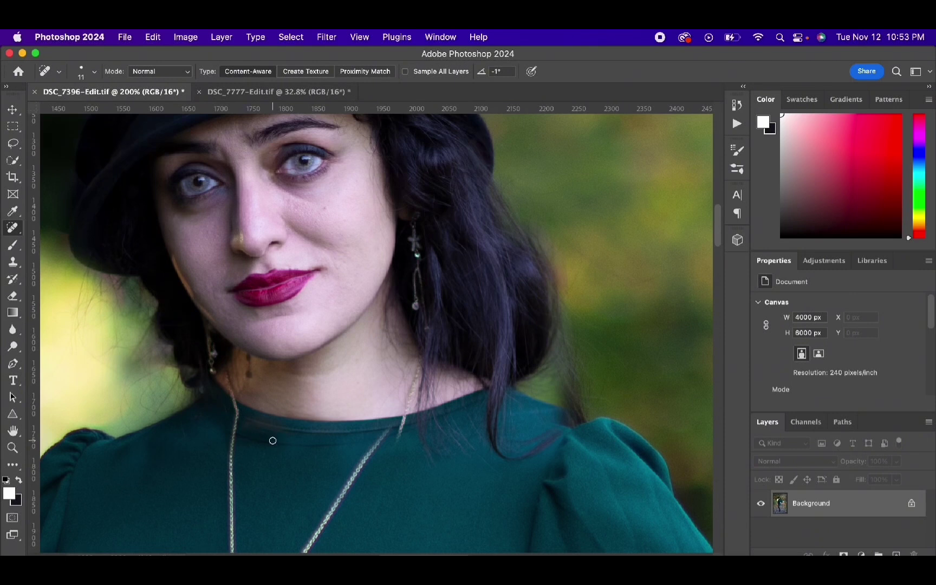
scroll(376, 439, down, 4)
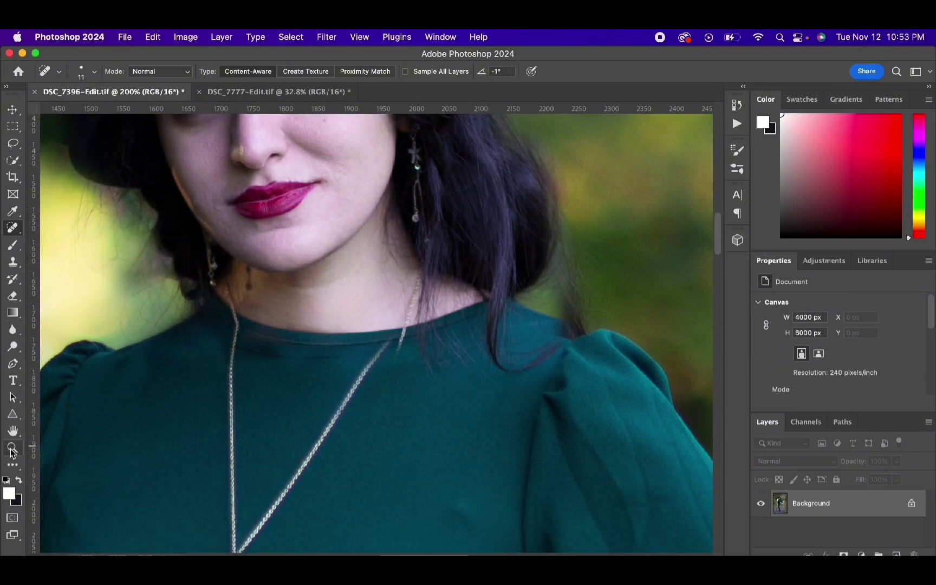
scroll(362, 381, up, 4)
scroll(376, 380, down, 7)
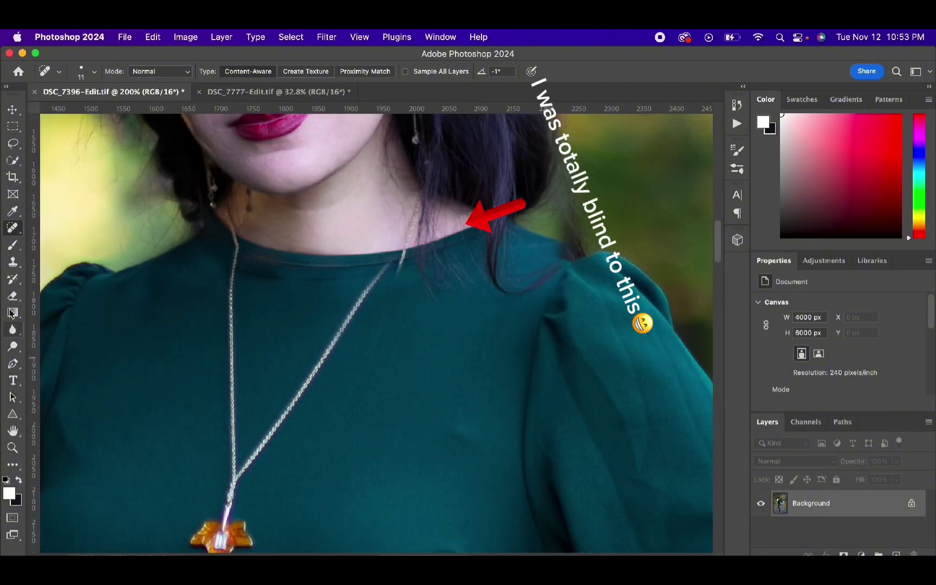
click(12, 448)
right_click(339, 323)
click(339, 323)
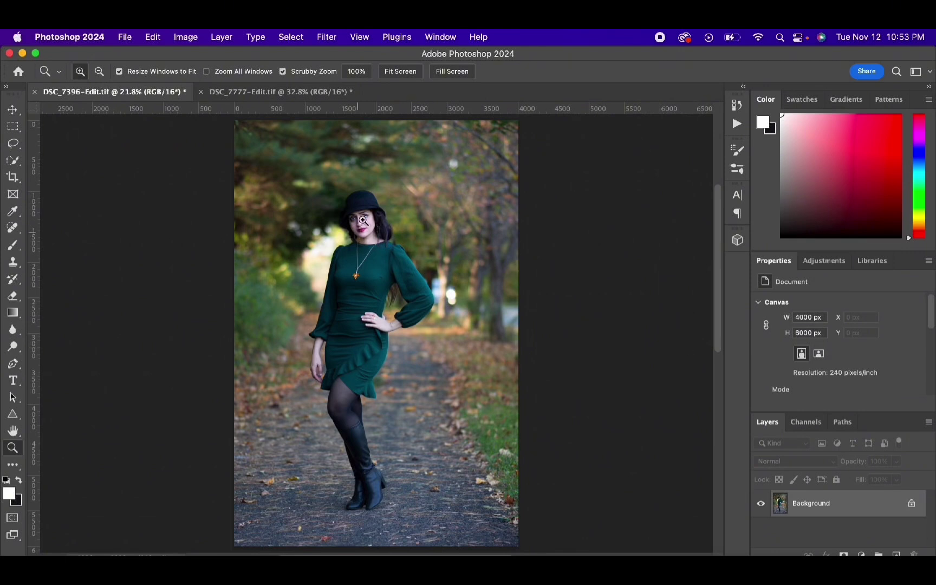
Heal the leftover edge beside the hair above the shoulder with a 26 px Spot Healing Brush.
mouse_move(362, 220)
mouse_down()
mouse_move(489, 320)
mouse_move(494, 302)
mouse_move(485, 326)
mouse_up()
key(j)
key(bracketleft)
key(bracketleft)
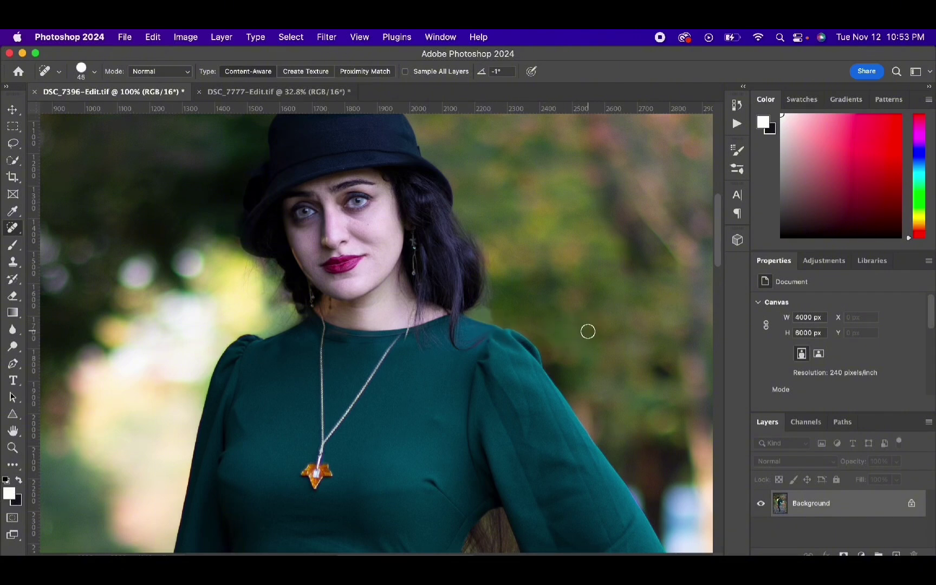
key(super+z)
key(super+shift+z)
right_click(523, 325)
drag(563, 346, 557, 347)
key(Return)
drag(505, 331, 505, 331)
scroll(610, 410, up, 2)
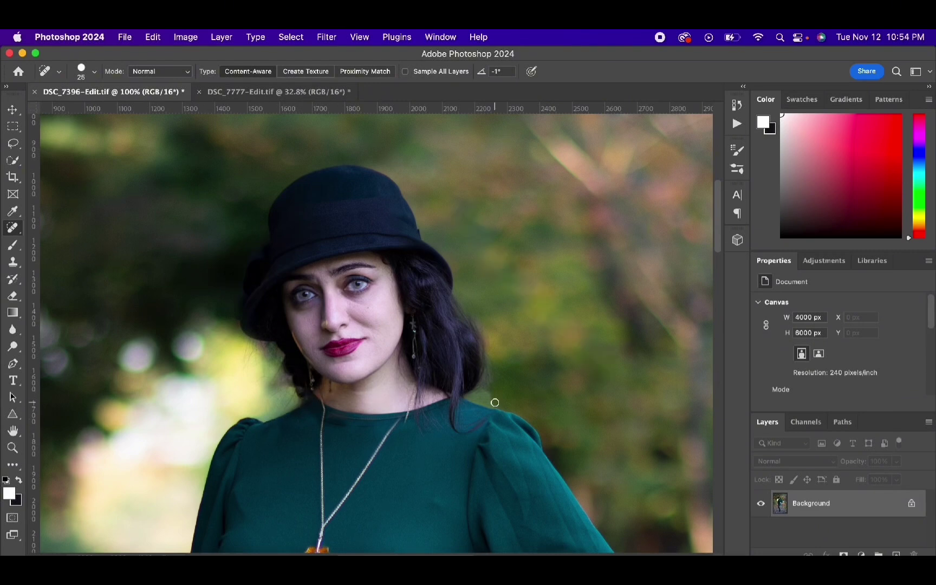
Open the Liquify filter and push the hair ends above the shoulder into shape with a 144 px Forward Warp brush.
click(327, 37)
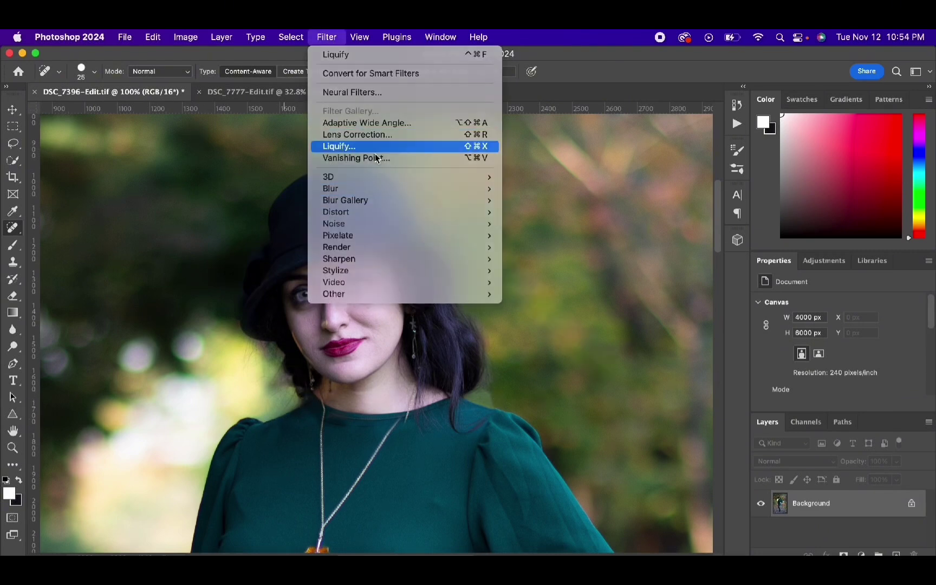
click(341, 147)
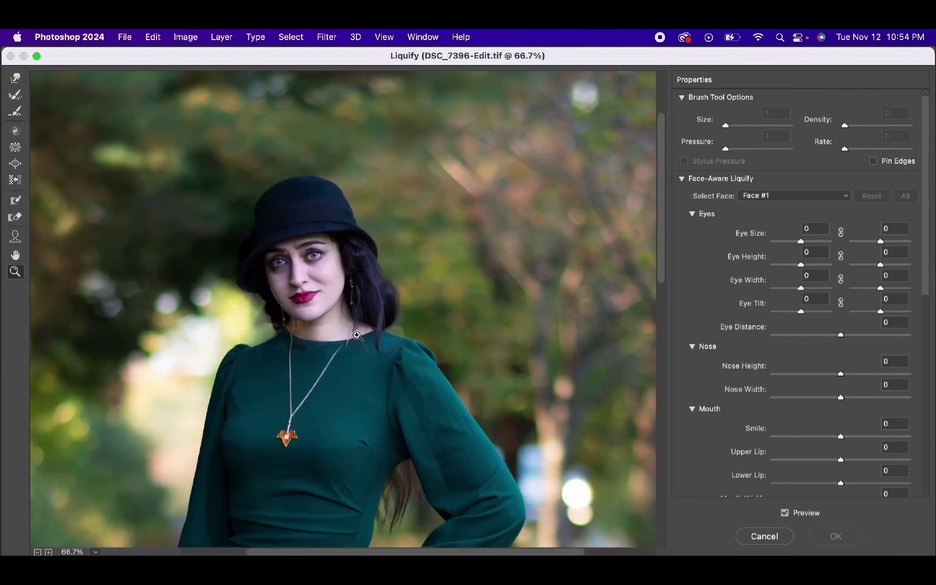
key(bracketleft)
key(bracketleft)
key(bracketleft)
key(bracketleft)
key(bracketleft)
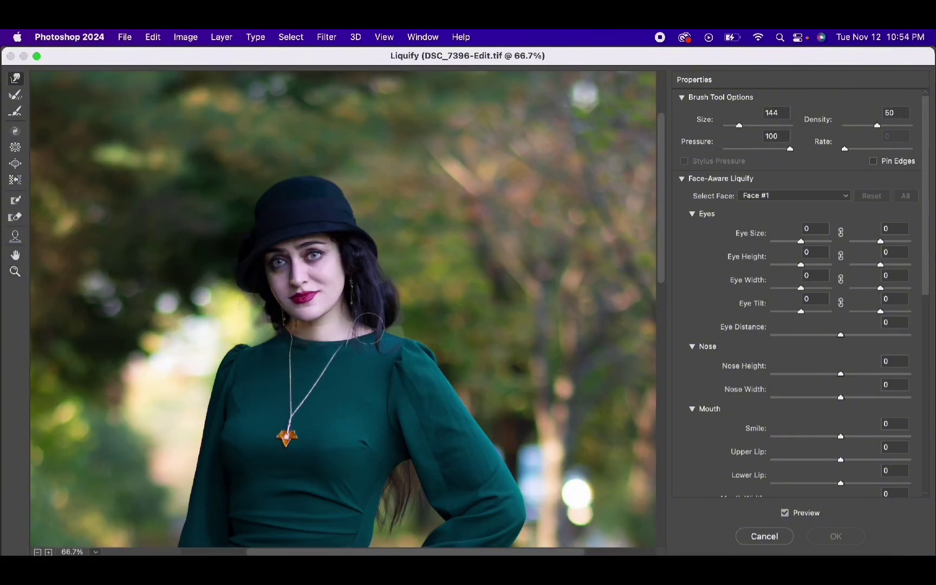
mouse_move(368, 328)
mouse_down()
mouse_move(379, 331)
mouse_move(368, 321)
mouse_up()
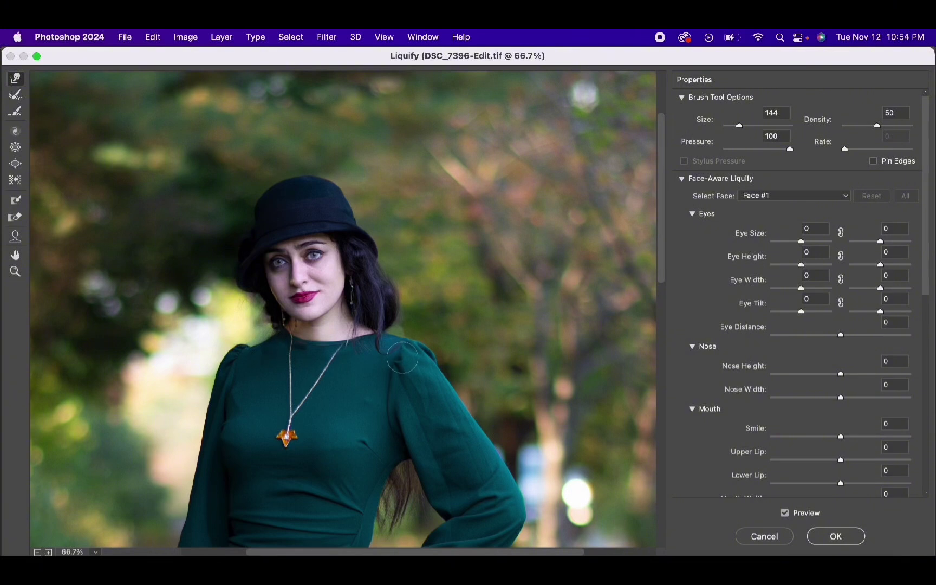
Enlarge the Forward Warp brush to 378 px and push the hat brim and the hair beside the face outward.
scroll(261, 342, down, 4)
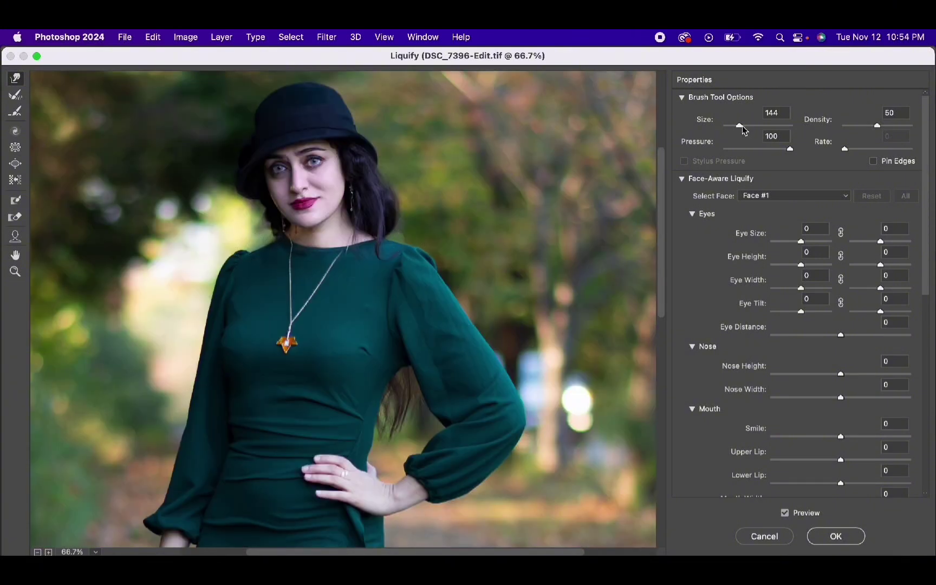
drag(742, 125, 745, 125)
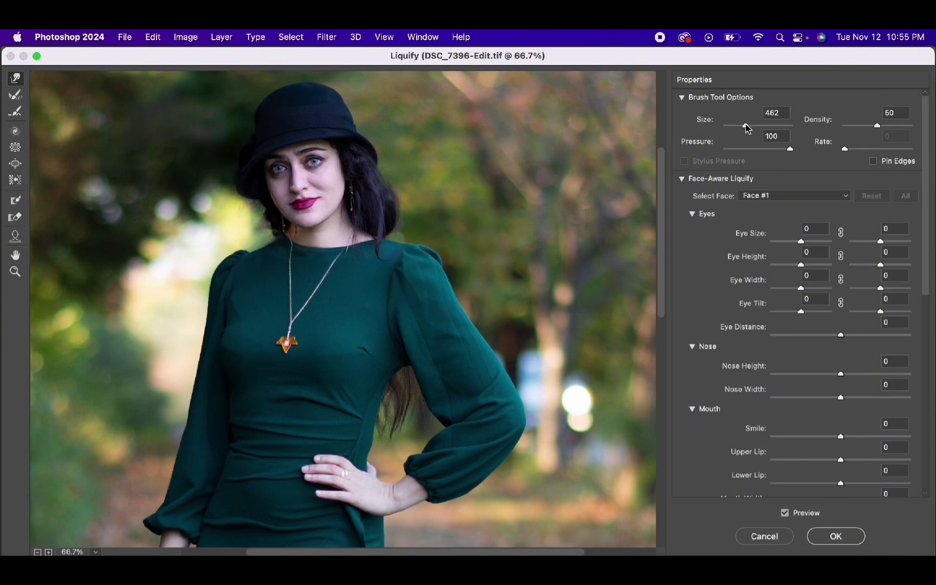
drag(744, 128, 738, 127)
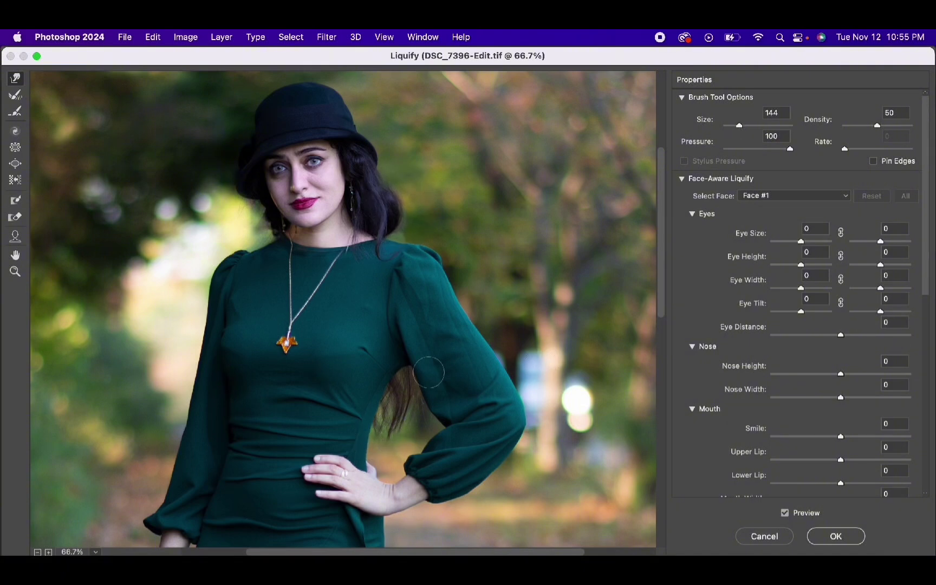
scroll(498, 271, up, 3)
scroll(509, 264, down, 3)
scroll(481, 211, up, 7)
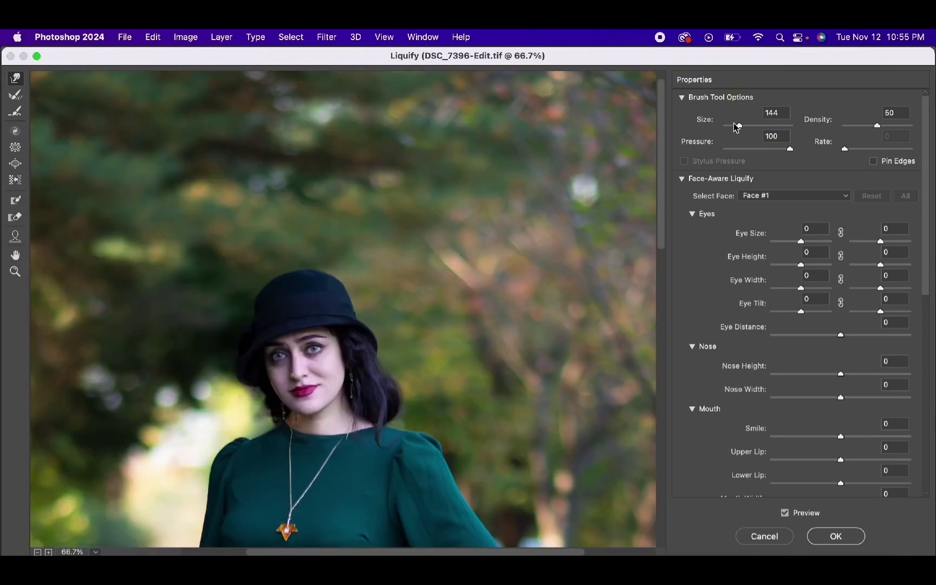
drag(742, 125, 745, 125)
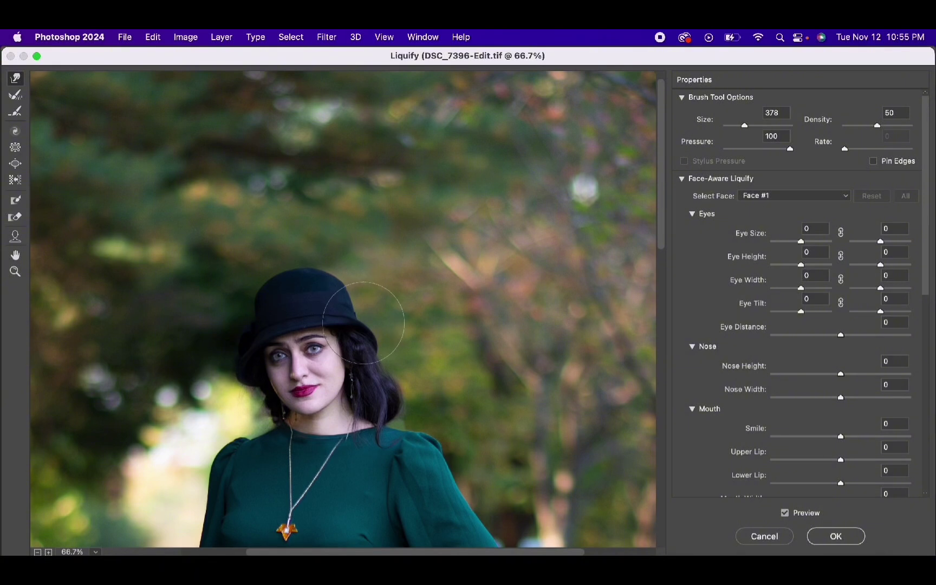
drag(344, 295, 380, 323)
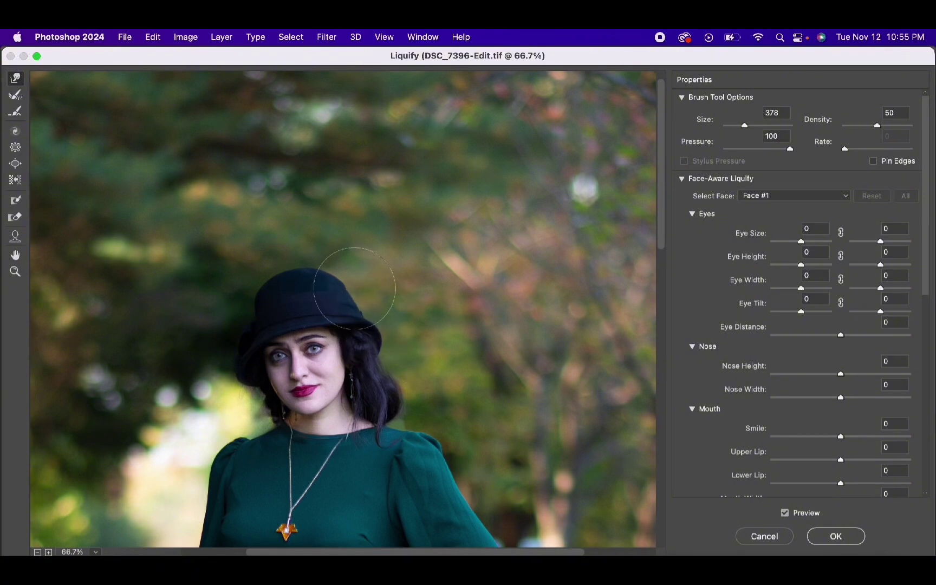
Reduce the Forward Warp brush to 215 px and refine the outline of the hat's brim and crown.
scroll(403, 236, down, 5)
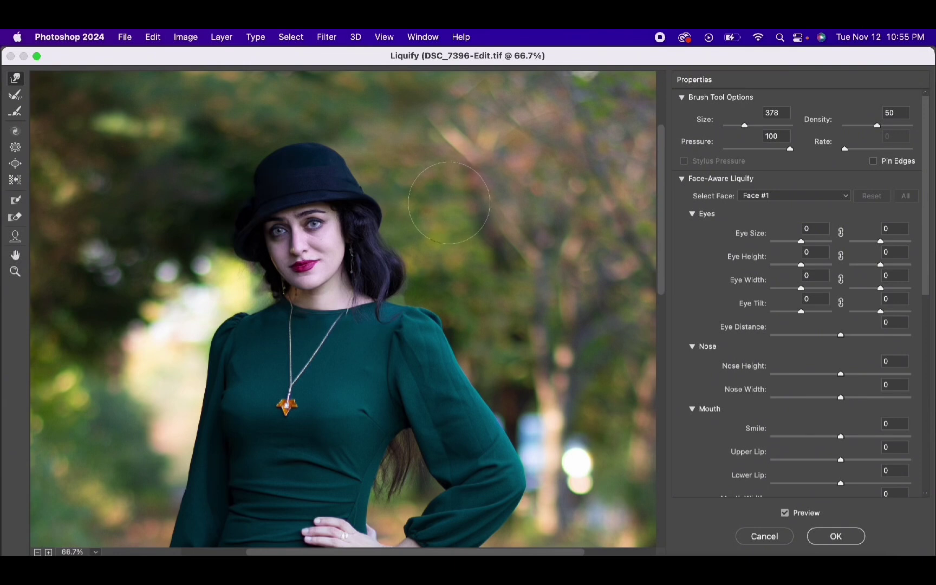
key(bracketleft)
key(bracketleft)
key(bracketleft)
key(bracketleft)
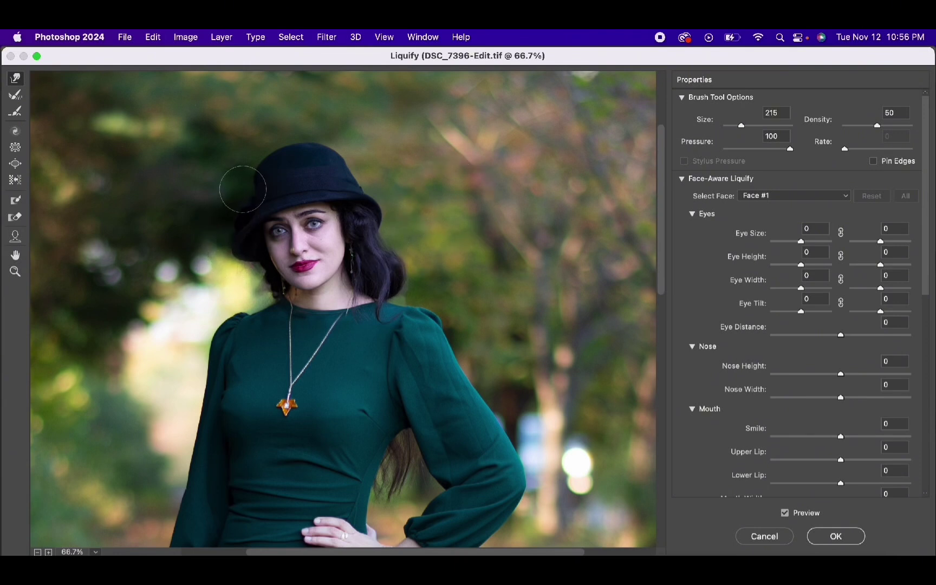
scroll(500, 331, down, 1)
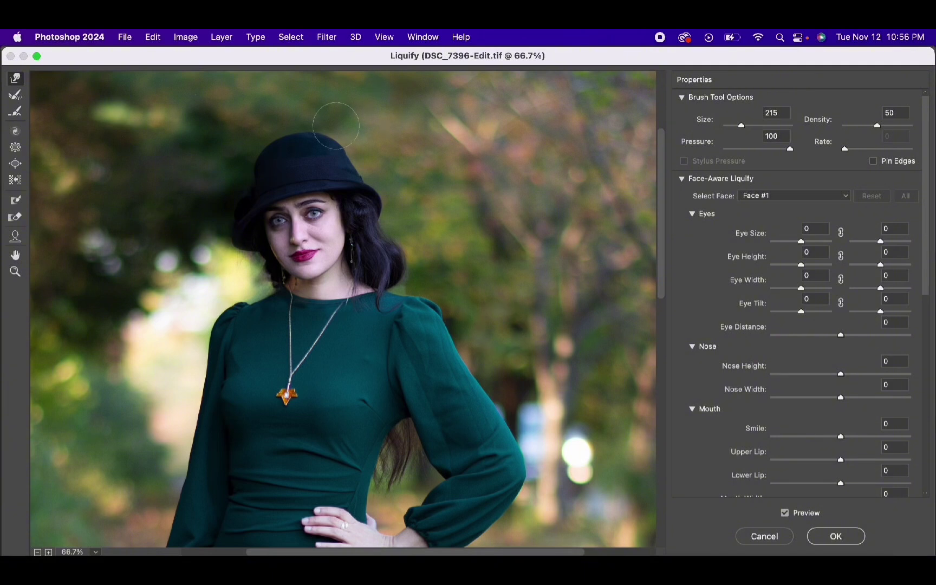
Fit the whole photo in view and compare it with and without the Liquify changes.
click(15, 272)
right_click(353, 201)
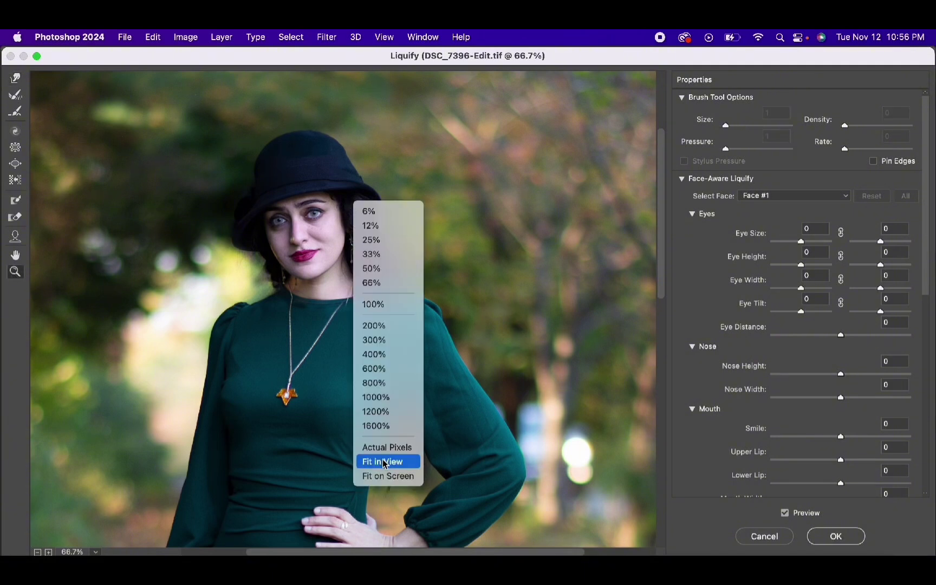
click(384, 462)
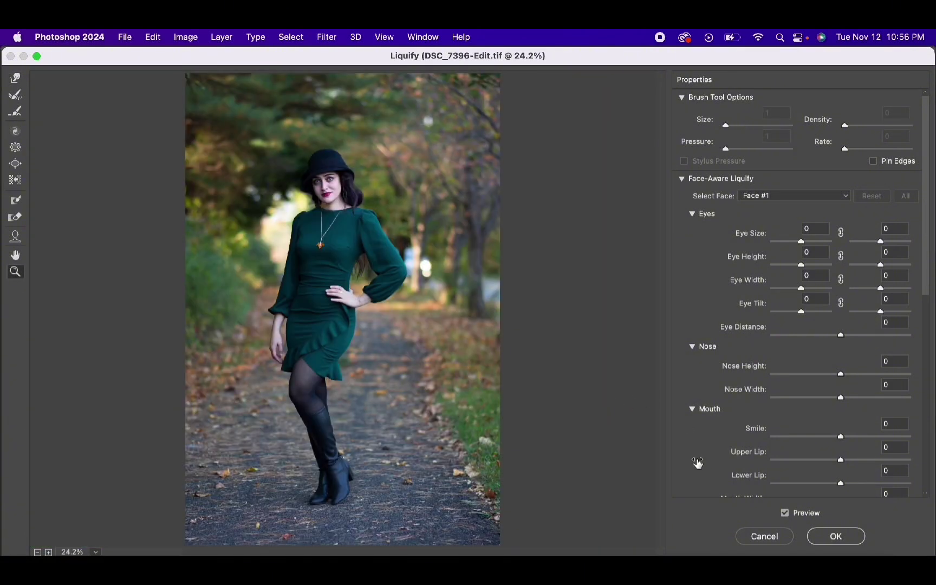
click(785, 513)
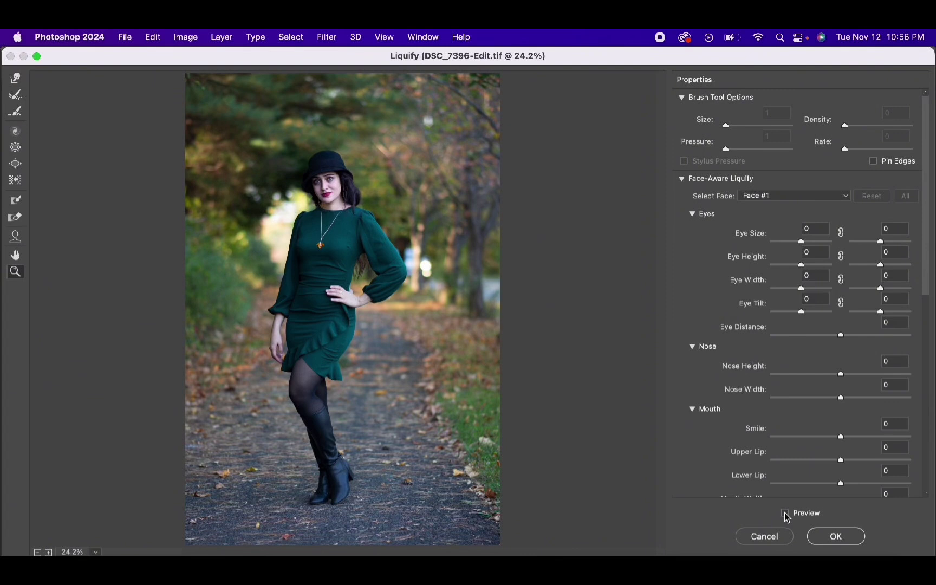
click(784, 513)
click(785, 513)
click(785, 513)
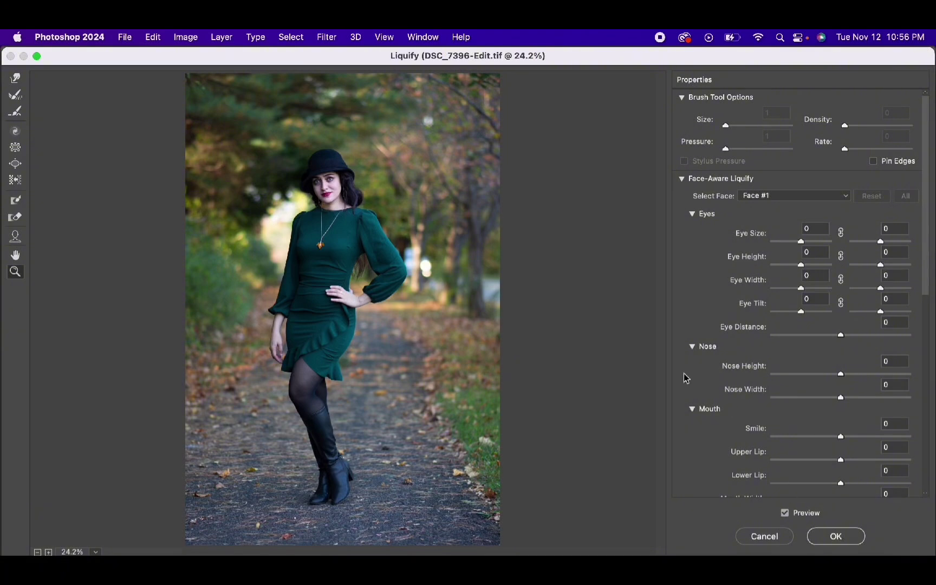
Inspect the hat, hair, neckline and dress up close and apply the Liquify changes.
click(328, 197)
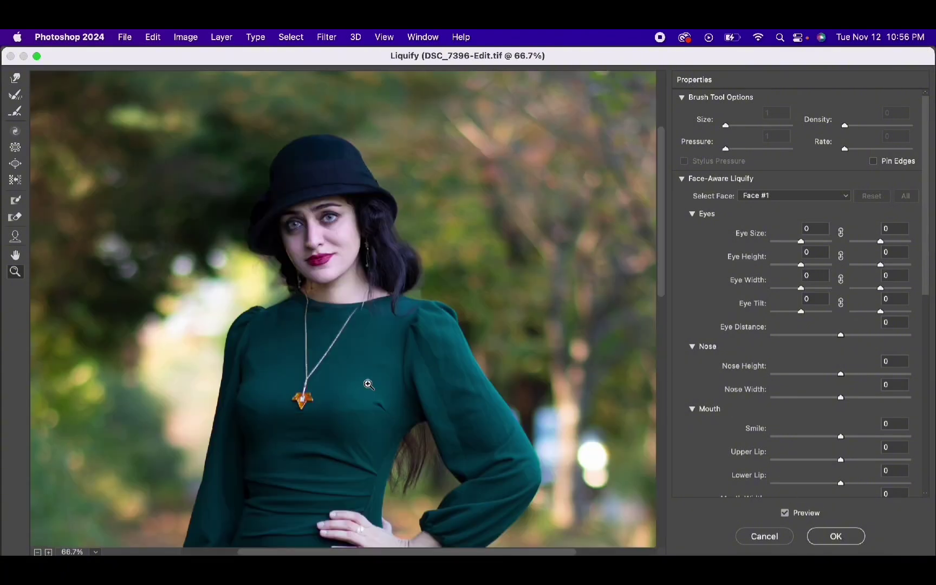
click(328, 302)
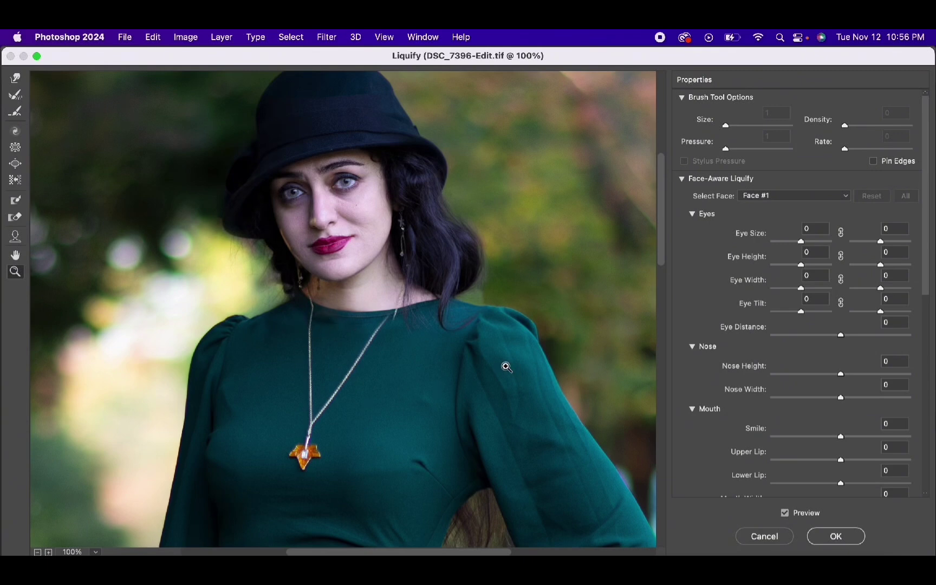
scroll(489, 361, down, 4)
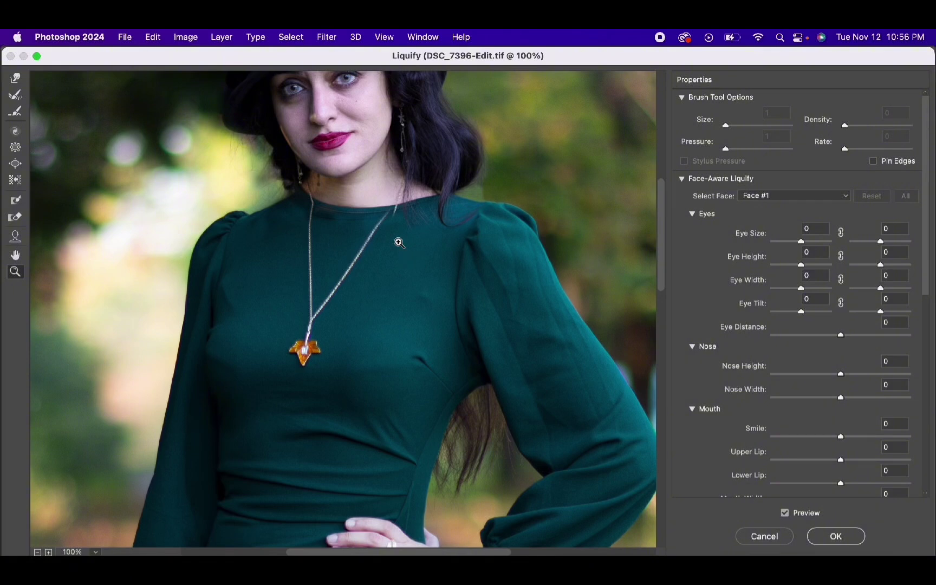
scroll(399, 243, down, 15)
scroll(402, 312, up, 20)
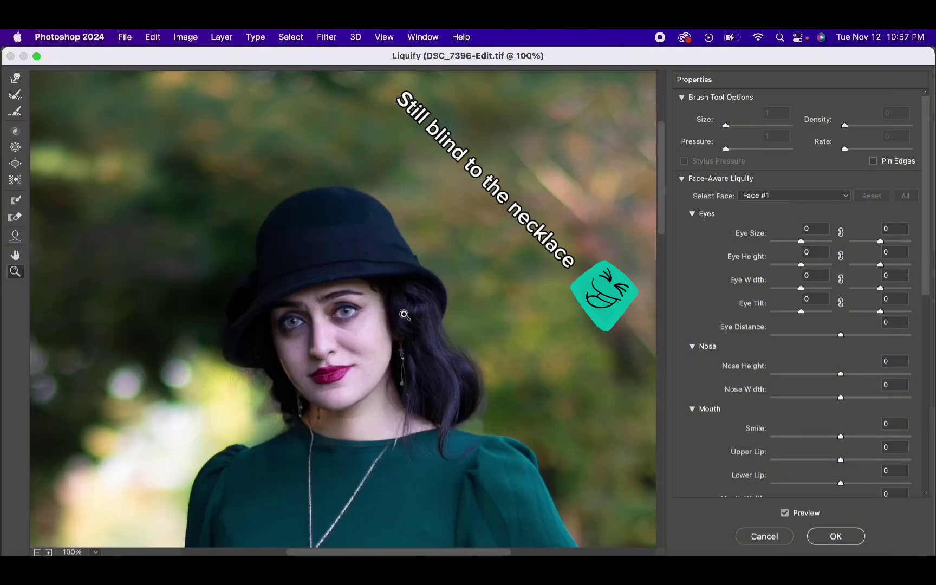
scroll(403, 314, down, 4)
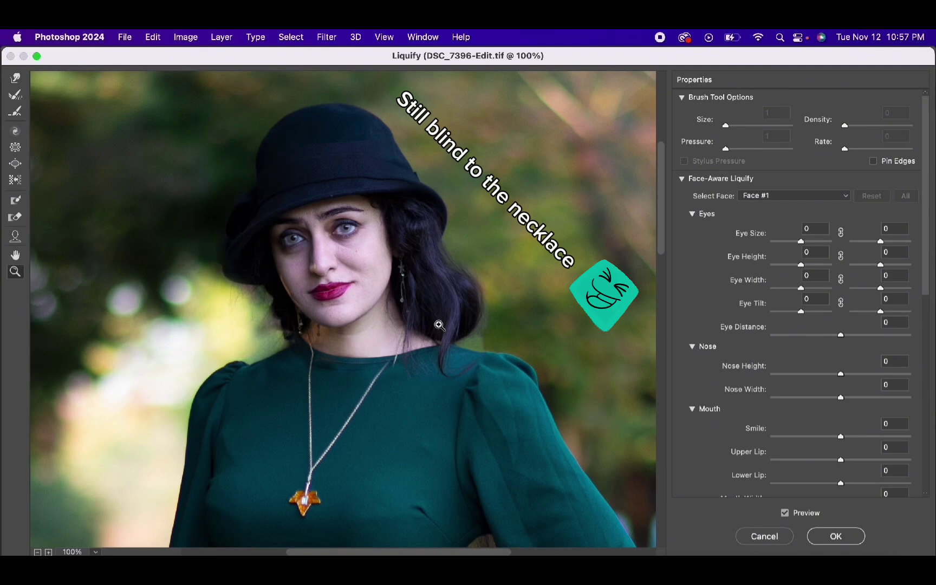
key(super+0)
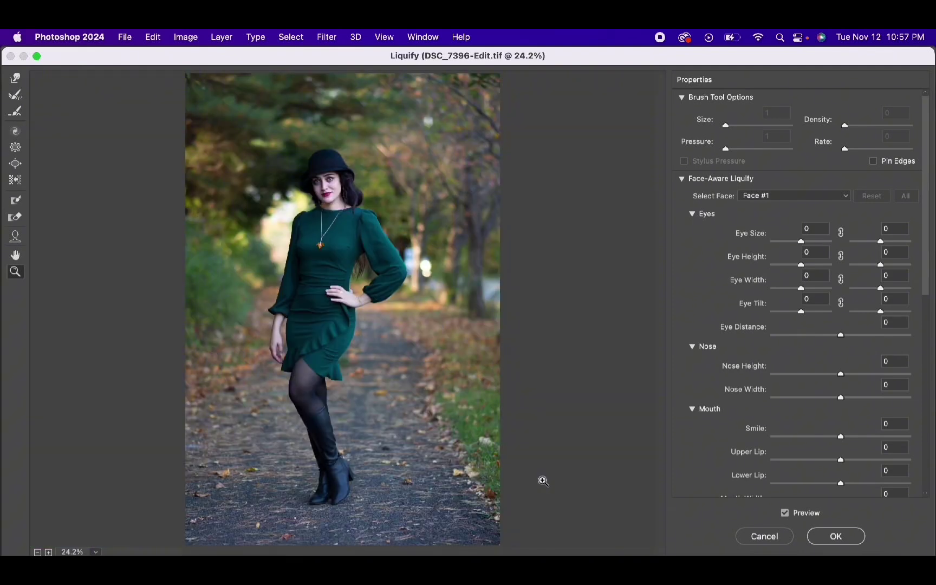
click(852, 540)
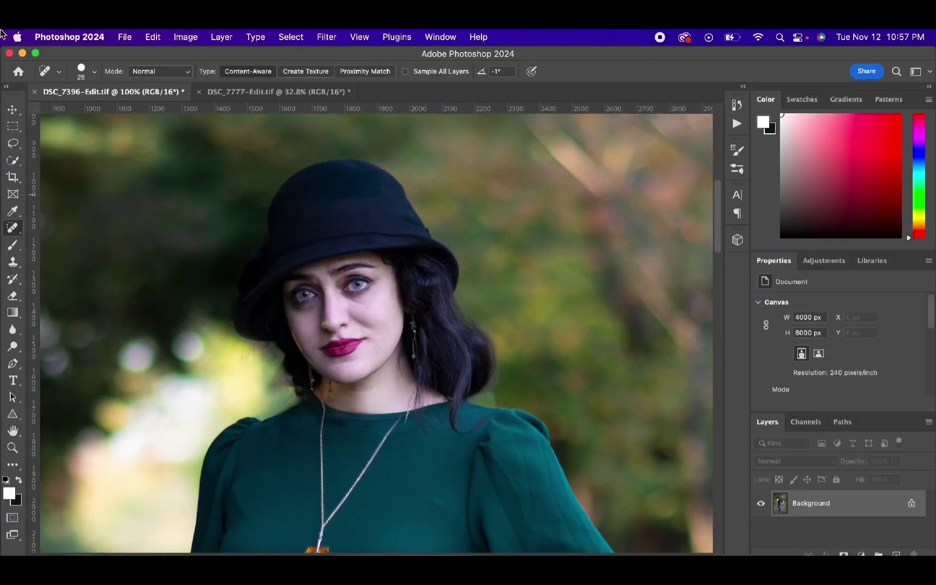
Set up a crop without a fixed ratio that spans the photo's full height and extends both sides to 4778 px wide.
scroll(568, 360, down, 15)
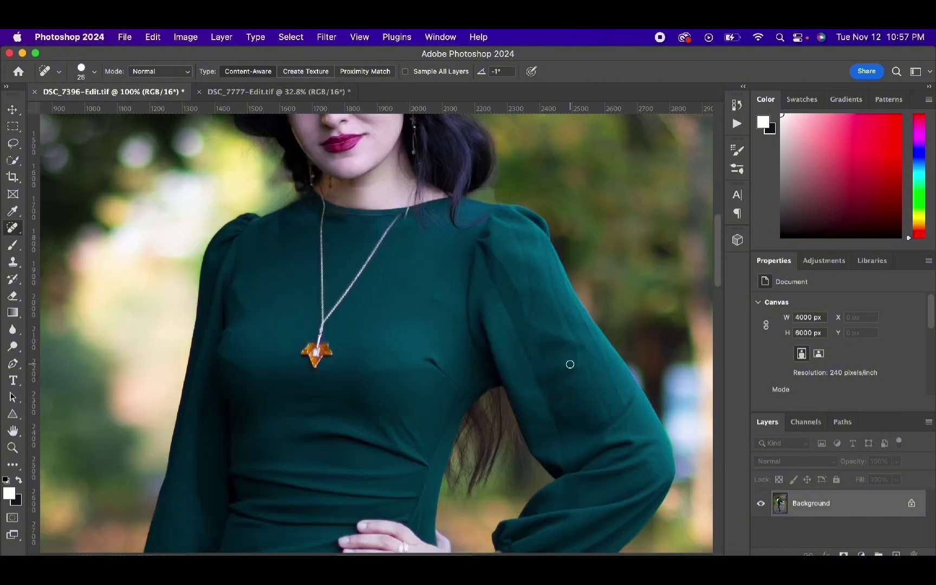
key(z)
key(super+0)
key(c)
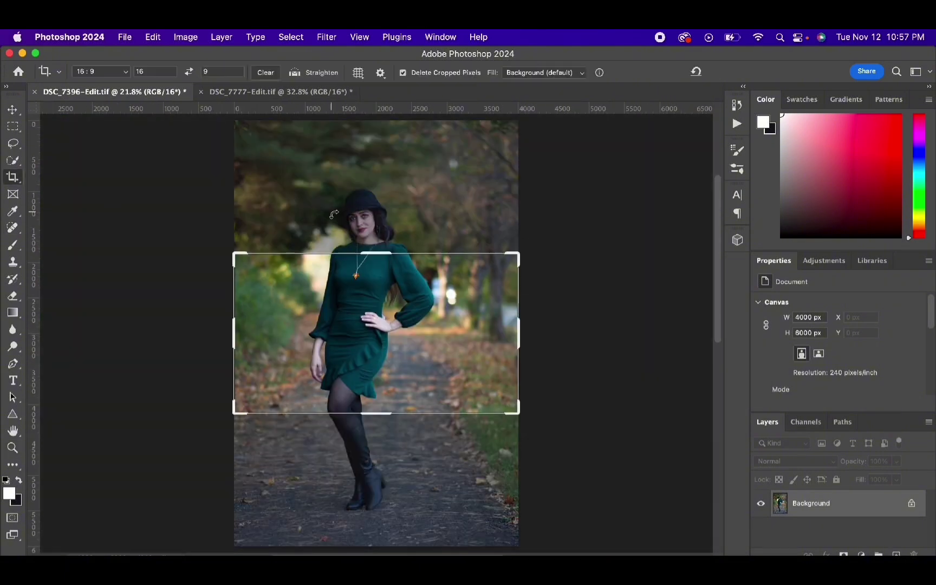
click(272, 70)
drag(353, 254, 428, 138)
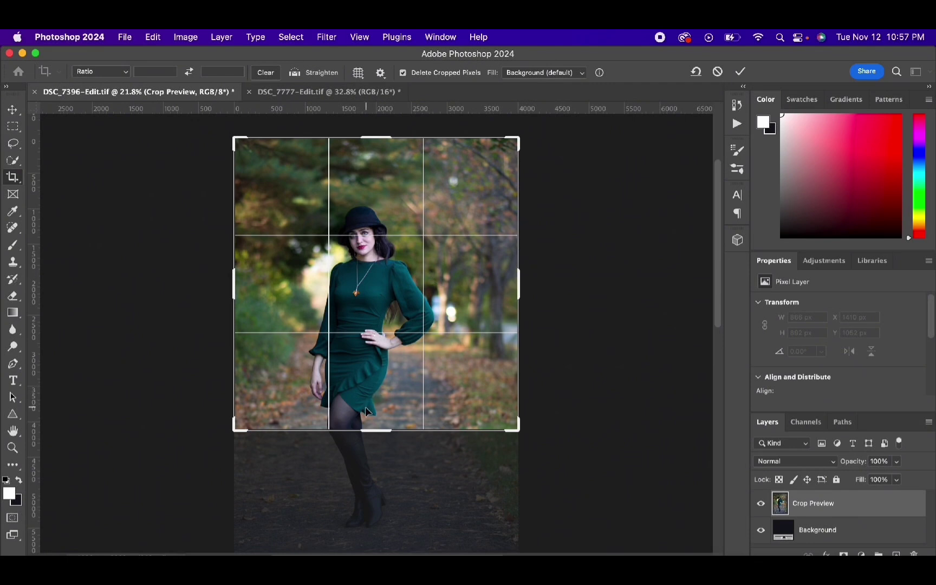
drag(377, 429, 389, 497)
drag(234, 284, 206, 273)
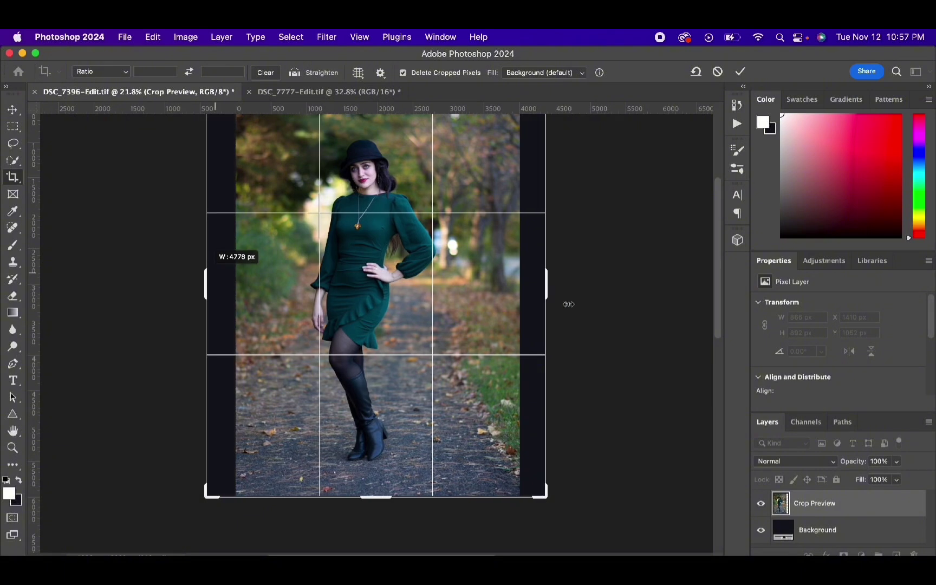
Widen the crop evenly to 4867 px at 6000 px high and apply it to extend the canvas.
scroll(548, 340, up, 5)
scroll(549, 340, down, 3)
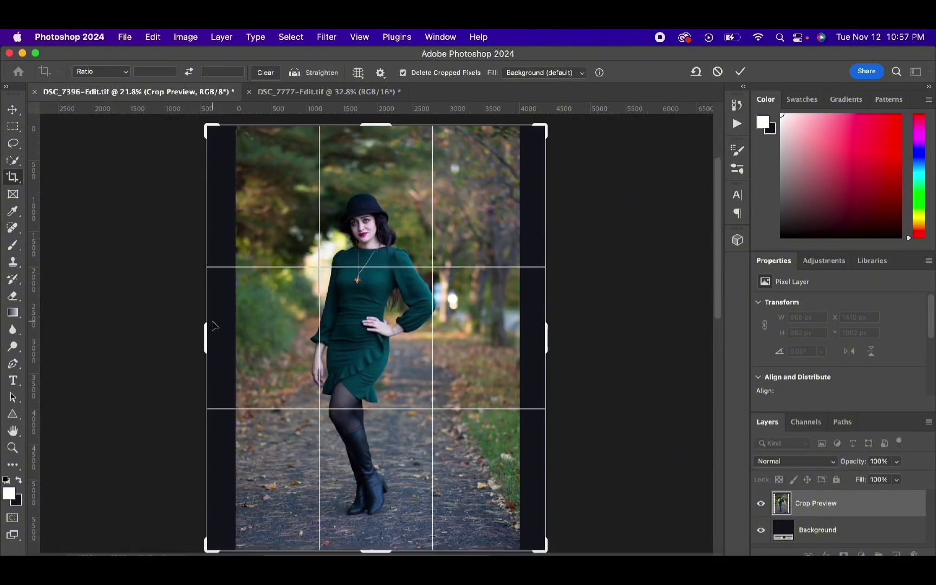
drag(206, 326, 202, 326)
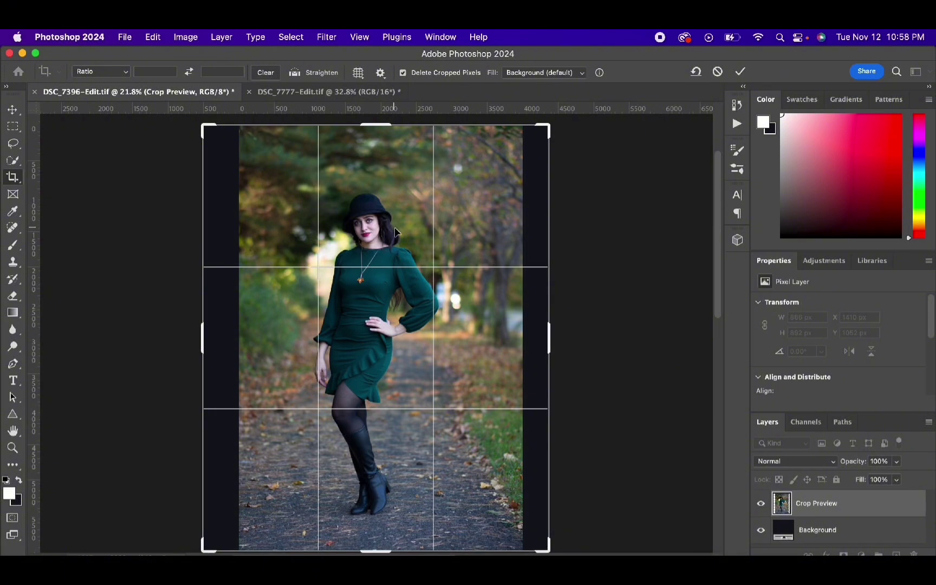
scroll(384, 137, up, 1)
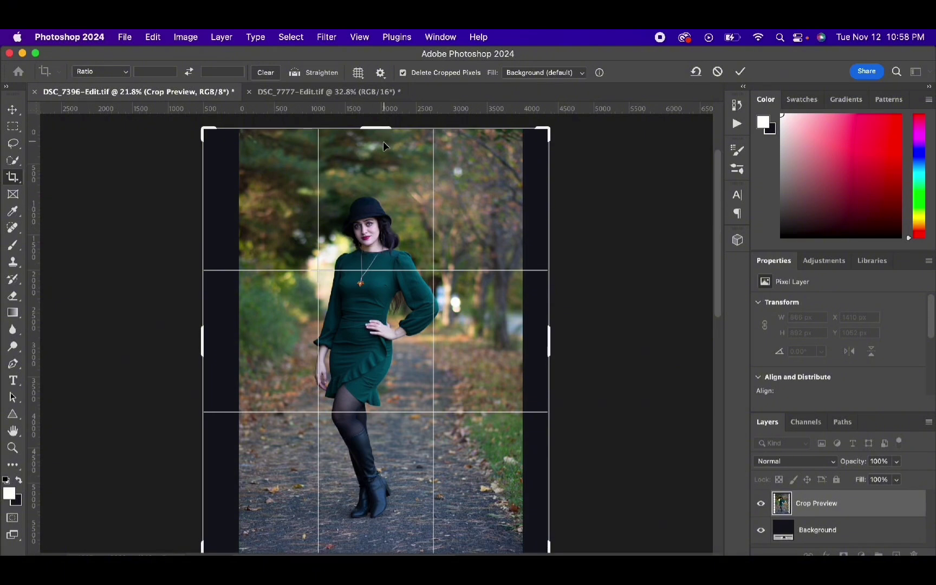
scroll(384, 145, up, 1)
drag(377, 133, 377, 130)
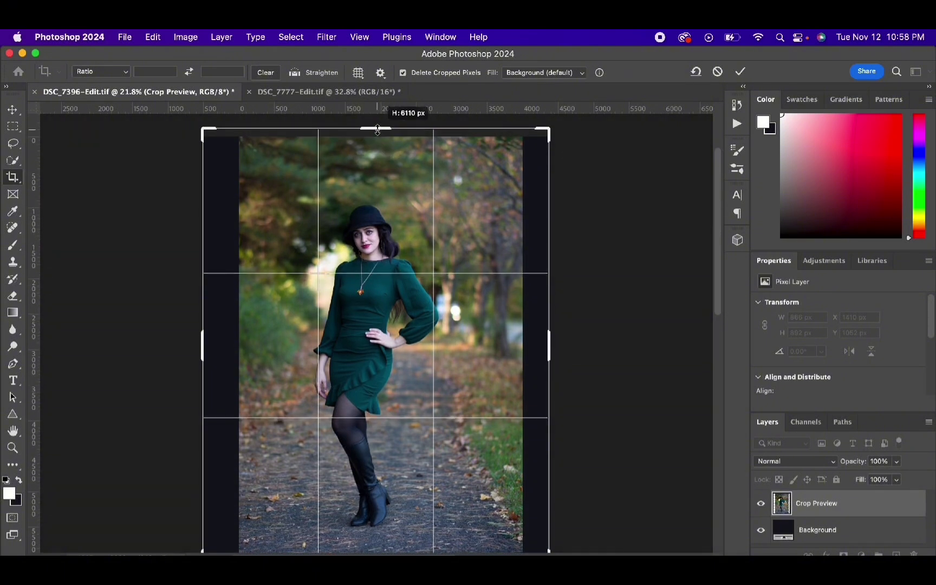
click(739, 71)
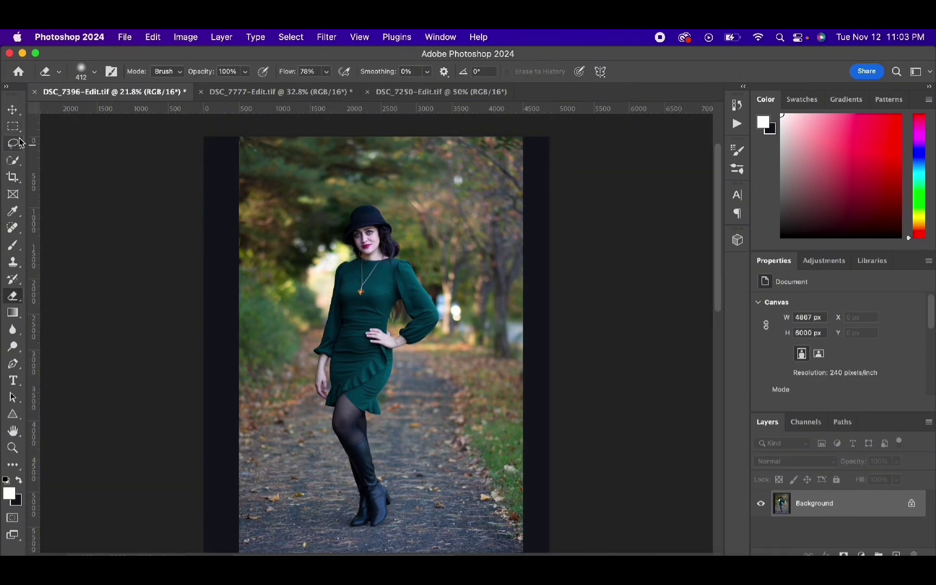
Select the full-height background strip from just beside the woman's raised elbow to the photo's right edge with the Rectangular Marquee.
key(m)
scroll(488, 384, up, 1)
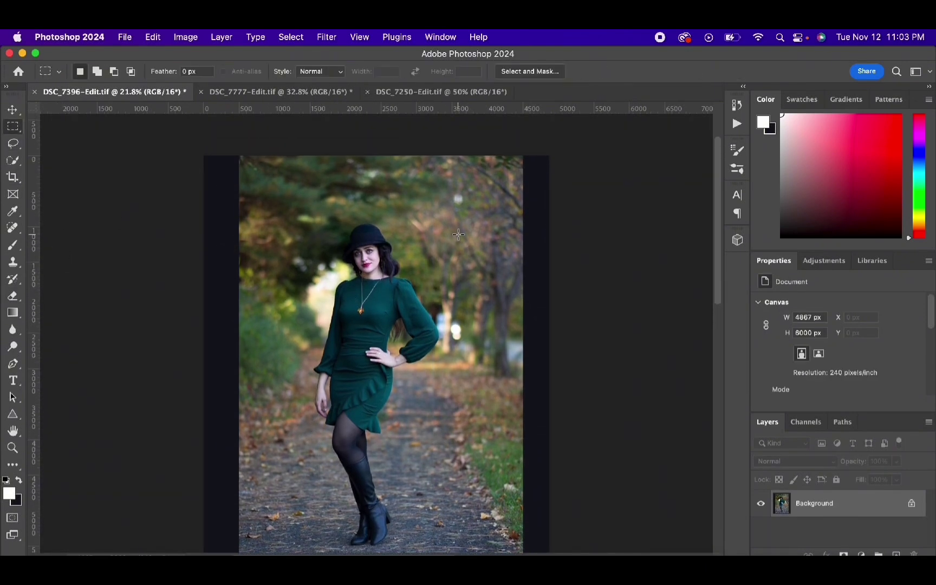
scroll(460, 254, down, 5)
scroll(459, 253, up, 5)
drag(438, 217, 534, 514)
click(429, 275)
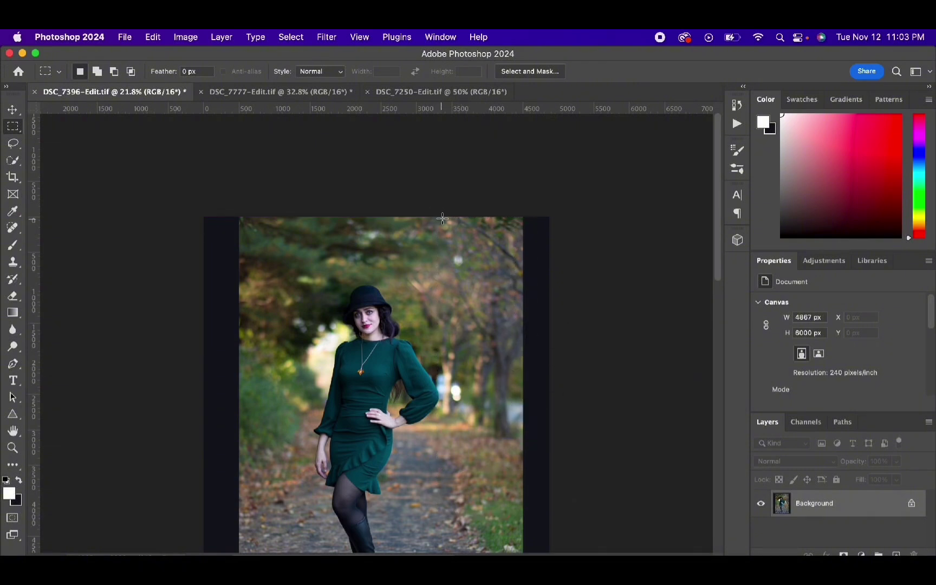
drag(441, 218, 522, 502)
Transform the selected strip by stretching its outer side to the canvas's right edge, about 131.5% wide, keeping its height at 100%.
right_click(476, 236)
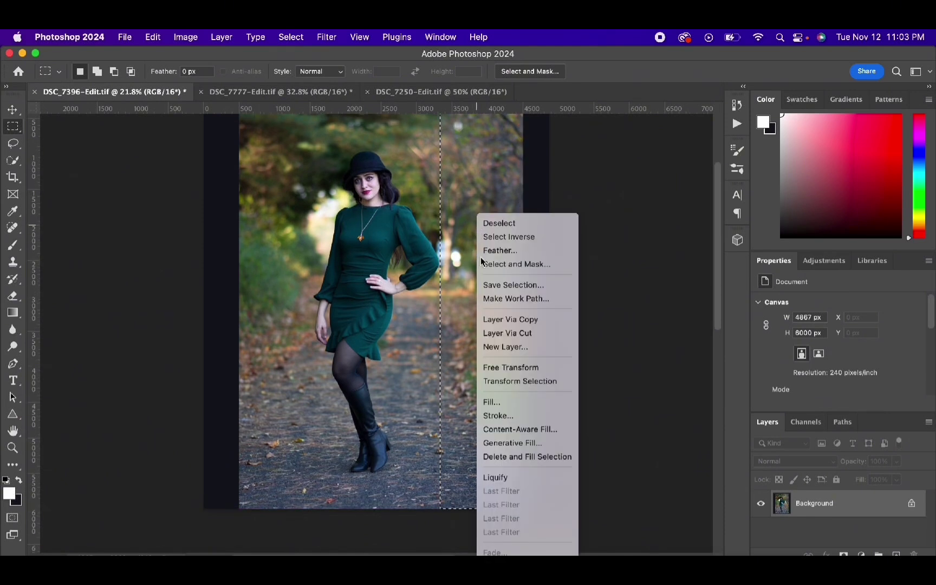
click(517, 369)
right_click(494, 239)
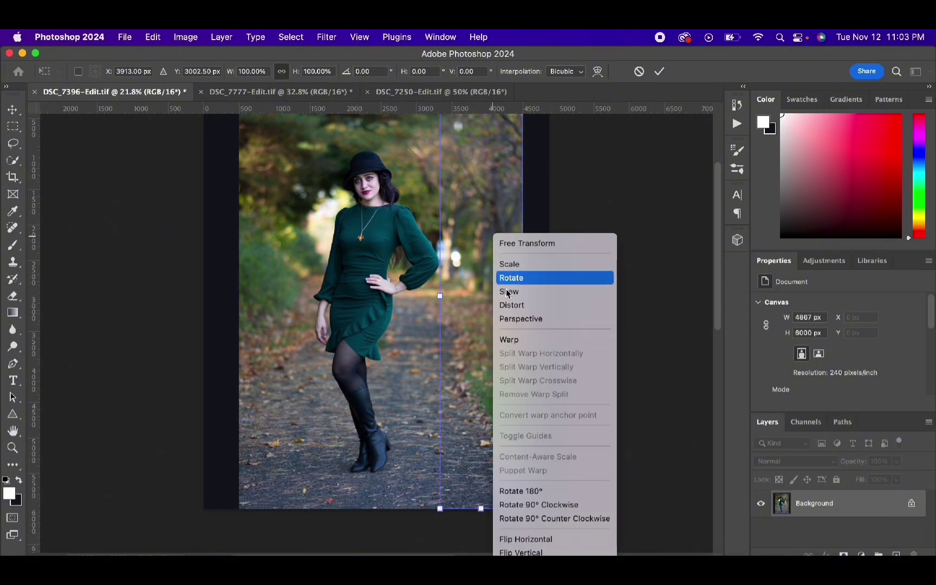
click(518, 303)
drag(524, 297, 550, 296)
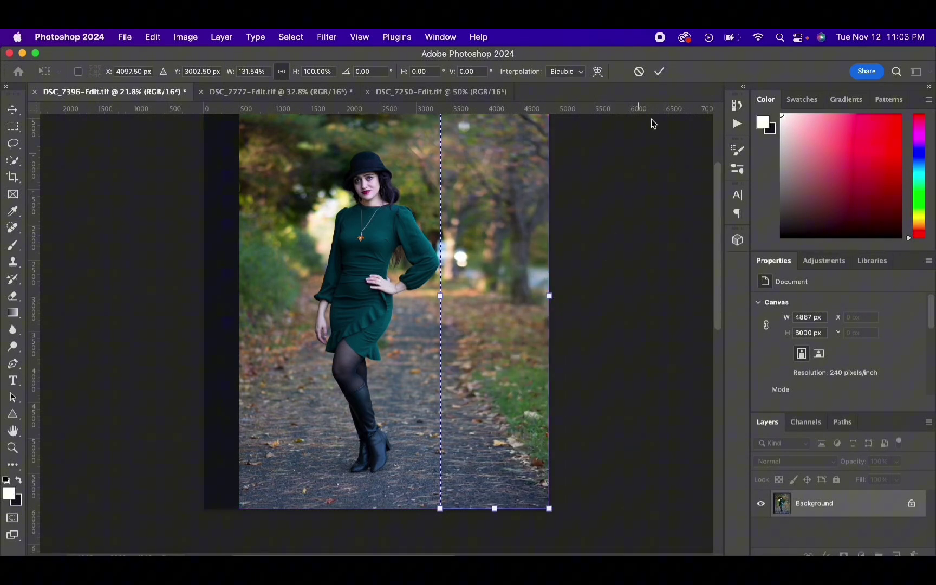
click(659, 71)
Try to stretch the full-height background strip left of the woman out to the canvas's left edge, and undo the stretch.
scroll(297, 149, up, 3)
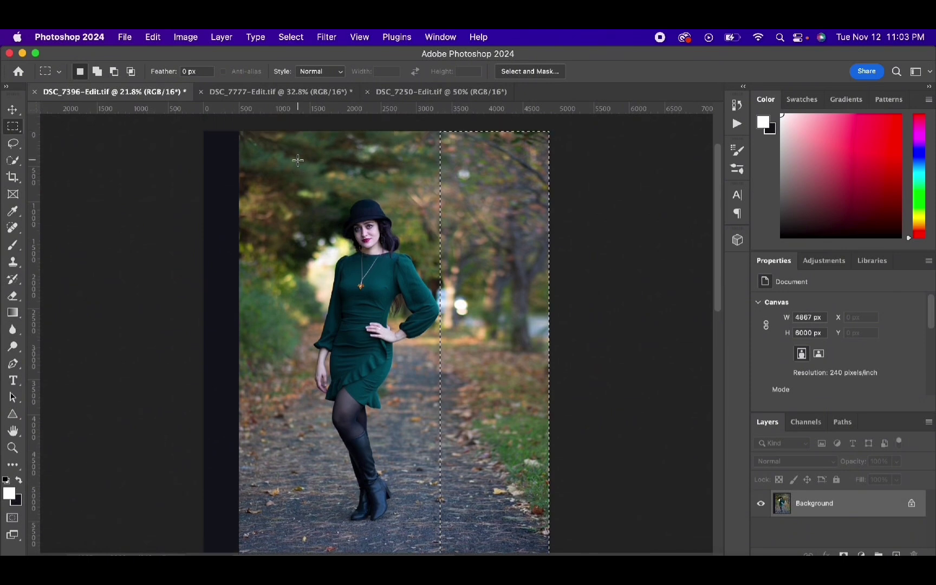
drag(240, 162, 314, 452)
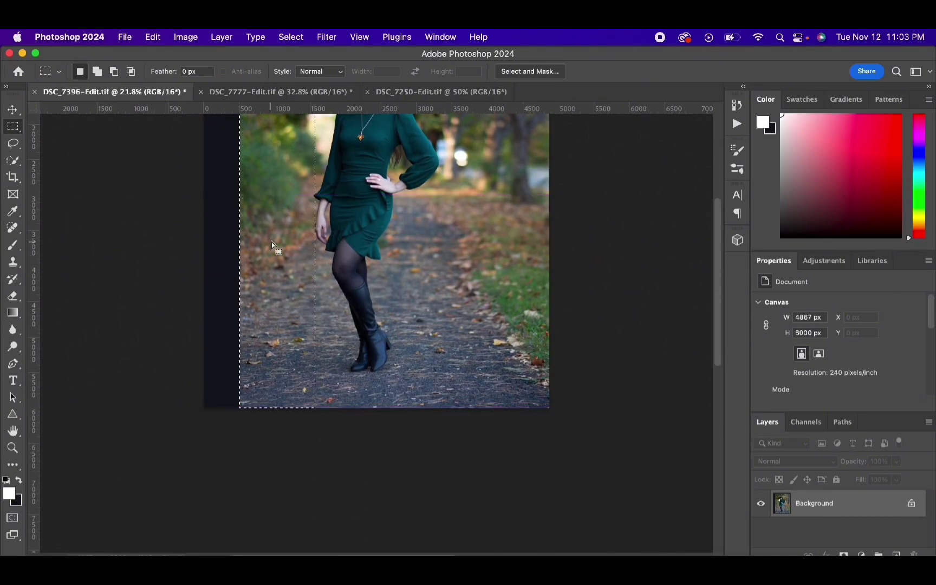
right_click(276, 246)
click(320, 367)
right_click(299, 276)
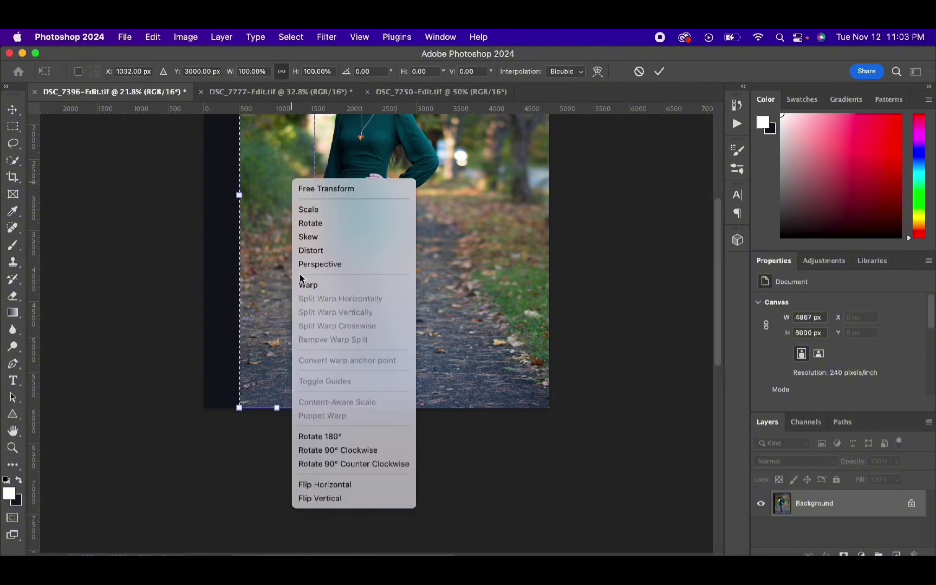
click(242, 197)
drag(241, 198, 203, 198)
key(Return)
scroll(297, 398, up, 5)
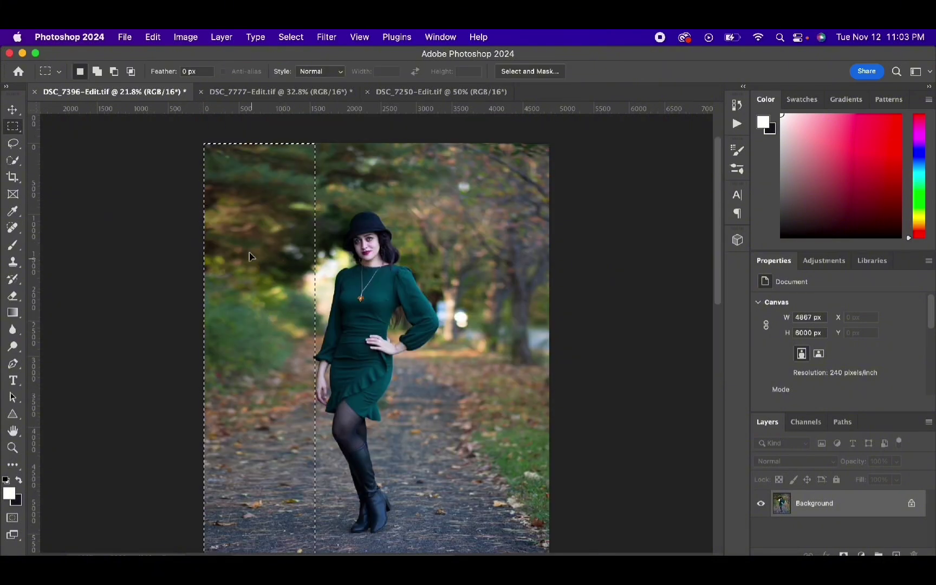
key(super+z)
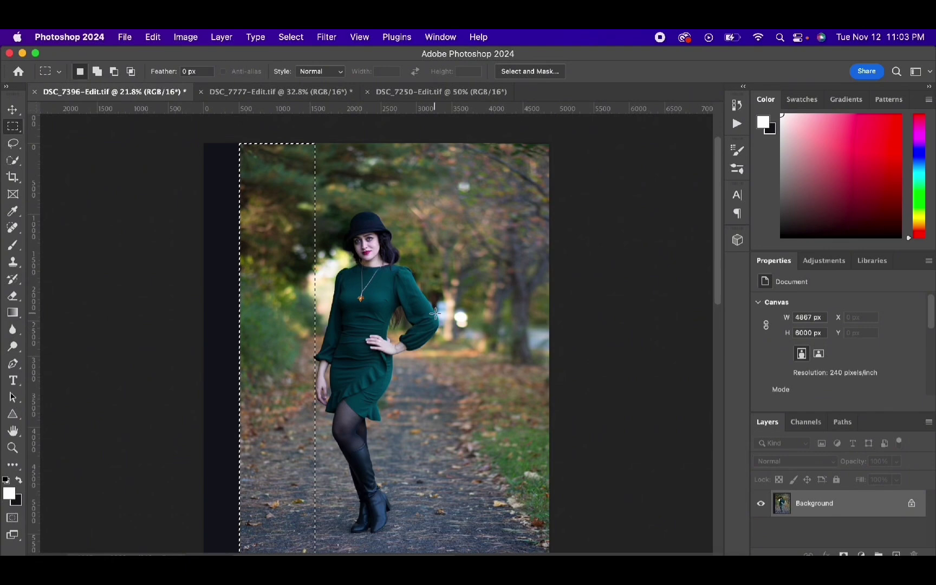
Reselect the full-height background strip left of the woman and stretch it outward to about 113.5% width, leaving part of the canvas blank.
drag(239, 143, 314, 512)
right_click(313, 511)
click(309, 366)
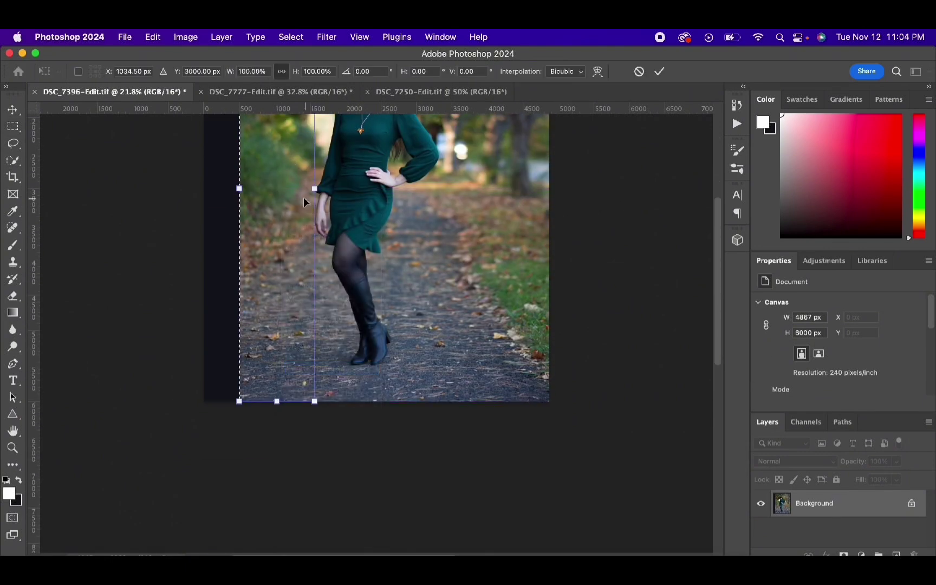
right_click(304, 202)
click(329, 264)
scroll(247, 272, up, 3)
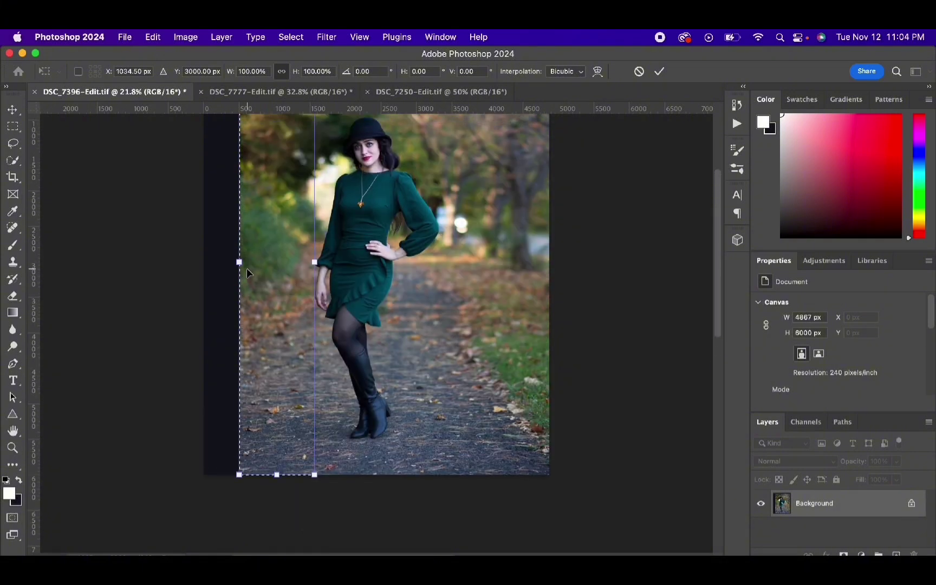
drag(239, 264, 229, 265)
scroll(376, 287, up, 2)
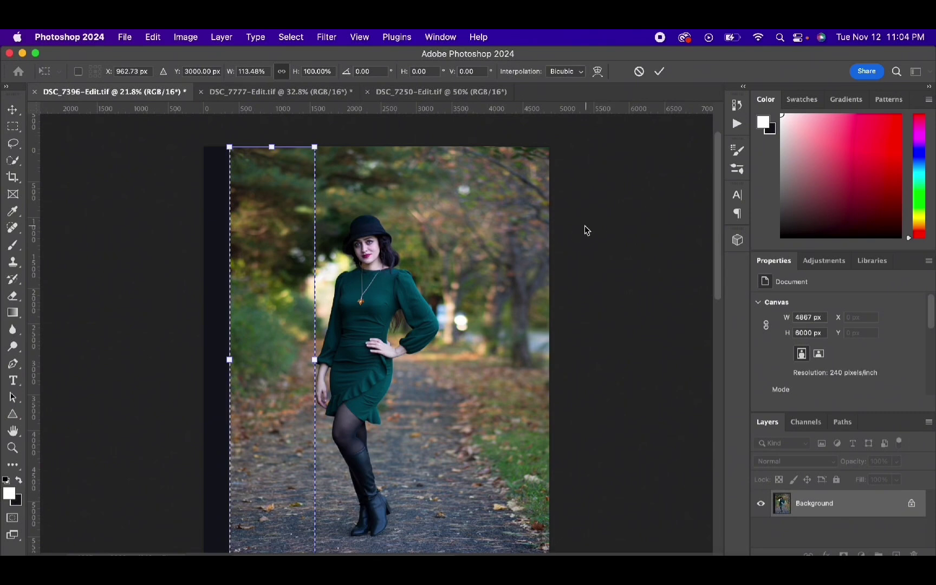
click(660, 70)
Select the blank strip along the photo's left edge, about 388 px wide, fill it with Content-Aware at 100% opacity, and deselect.
scroll(380, 376, down, 1)
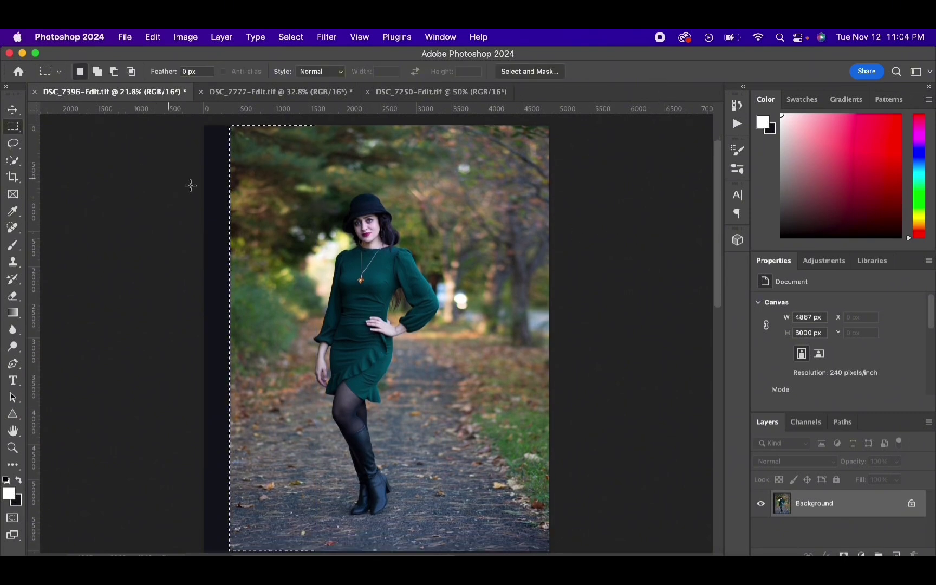
right_click(246, 181)
click(274, 174)
drag(196, 126, 229, 531)
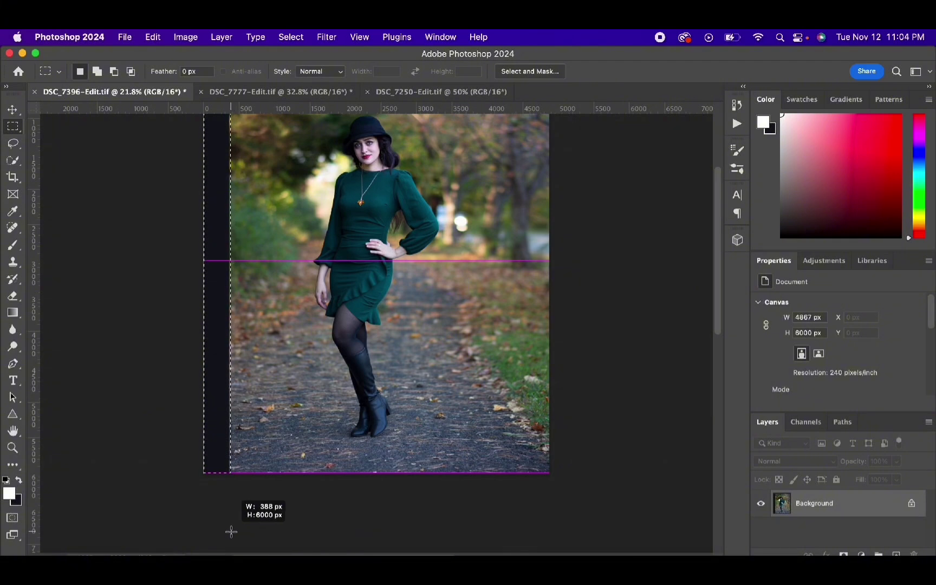
right_click(218, 530)
click(238, 402)
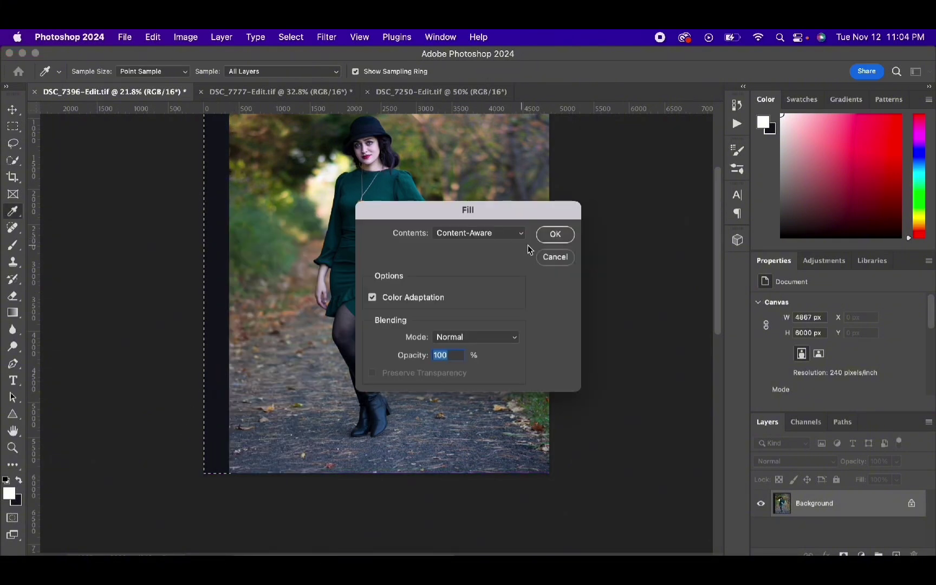
click(565, 238)
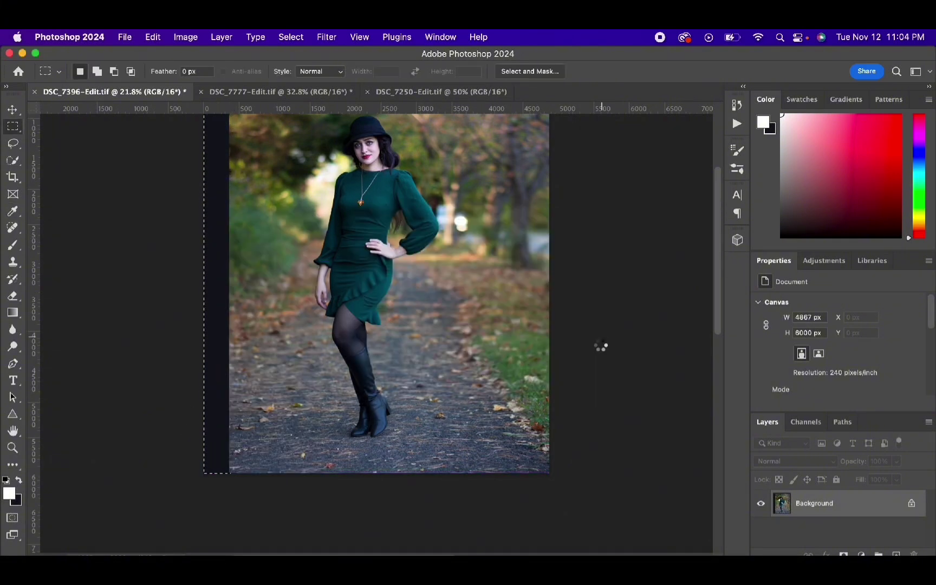
scroll(600, 378, up, 3)
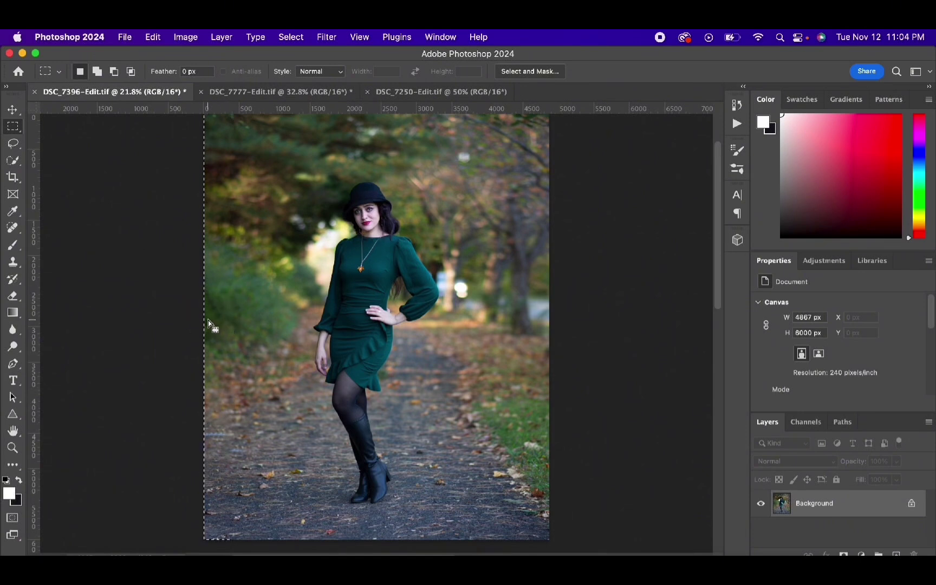
scroll(231, 227, up, 2)
scroll(239, 369, down, 3)
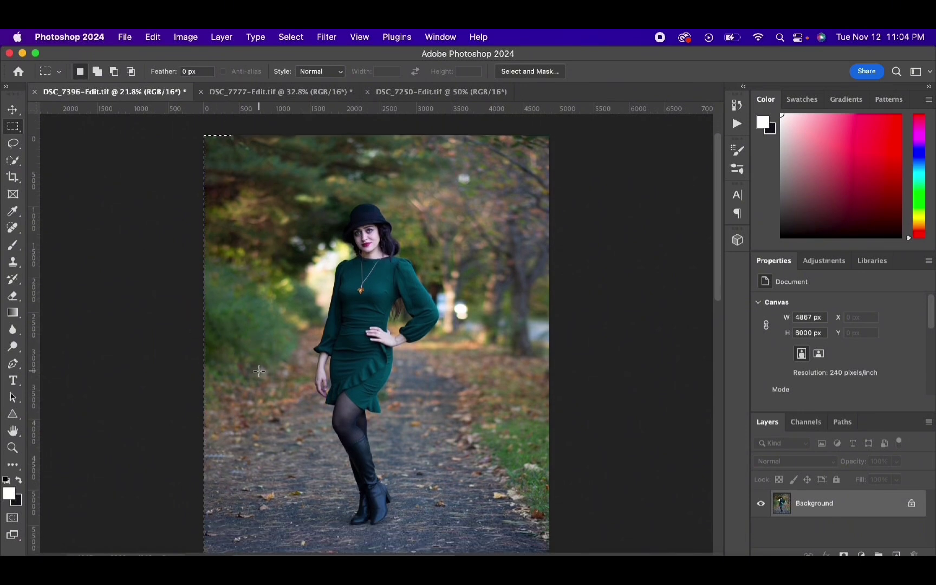
right_click(239, 370)
click(243, 230)
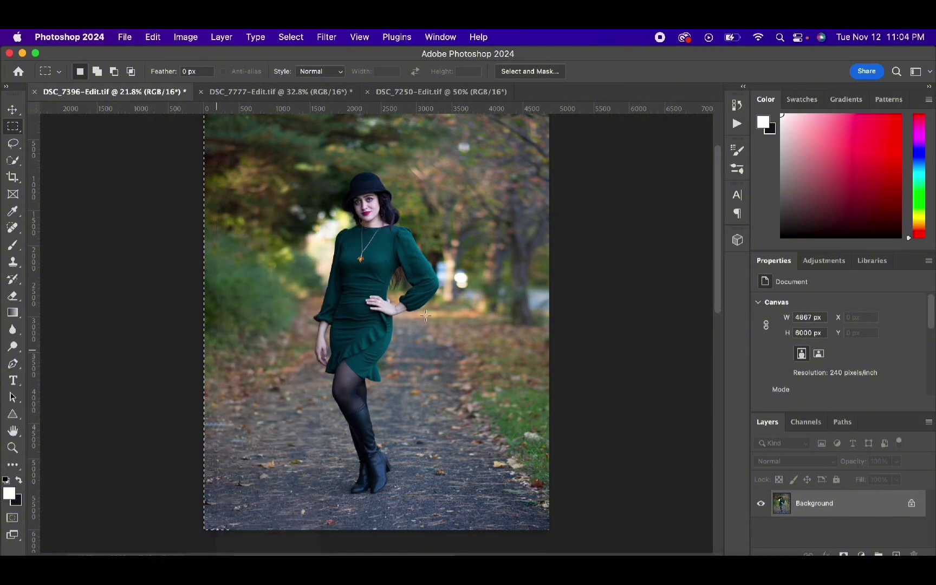
scroll(340, 351, up, 1)
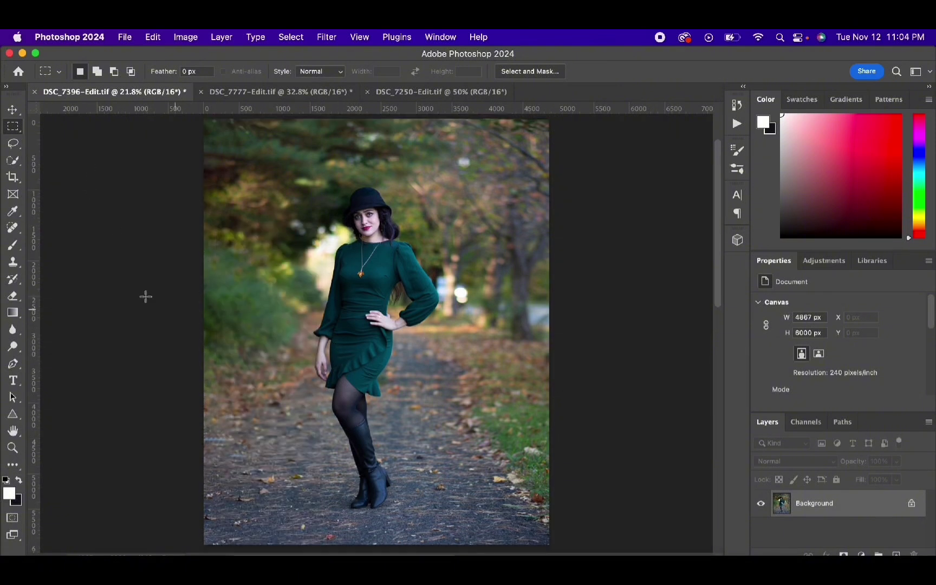
Clone nearby path texture over the streak at the photo's left edge using a 428 px Clone Stamp brush, and check the whole photo.
click(13, 263)
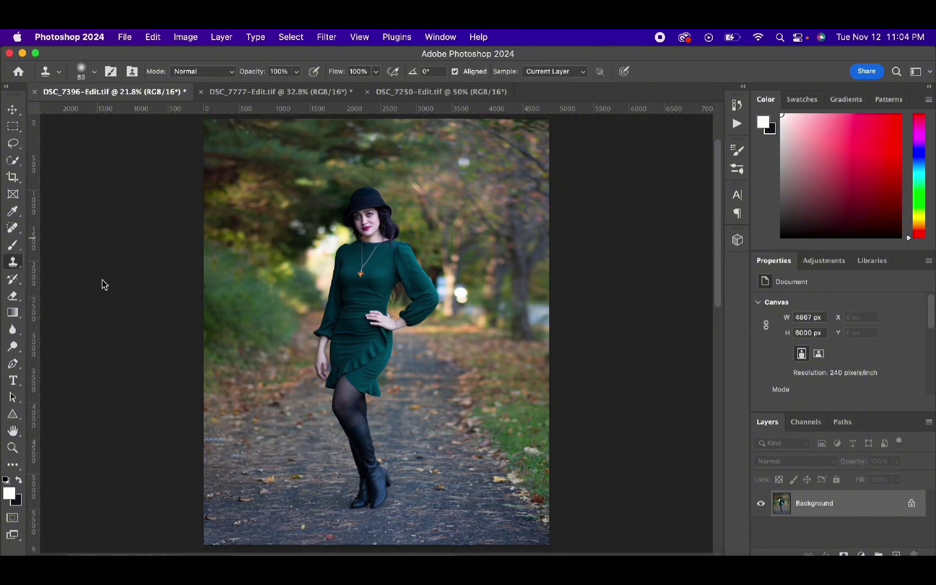
right_click(253, 324)
double_click(389, 331)
text(428)
key(Return)
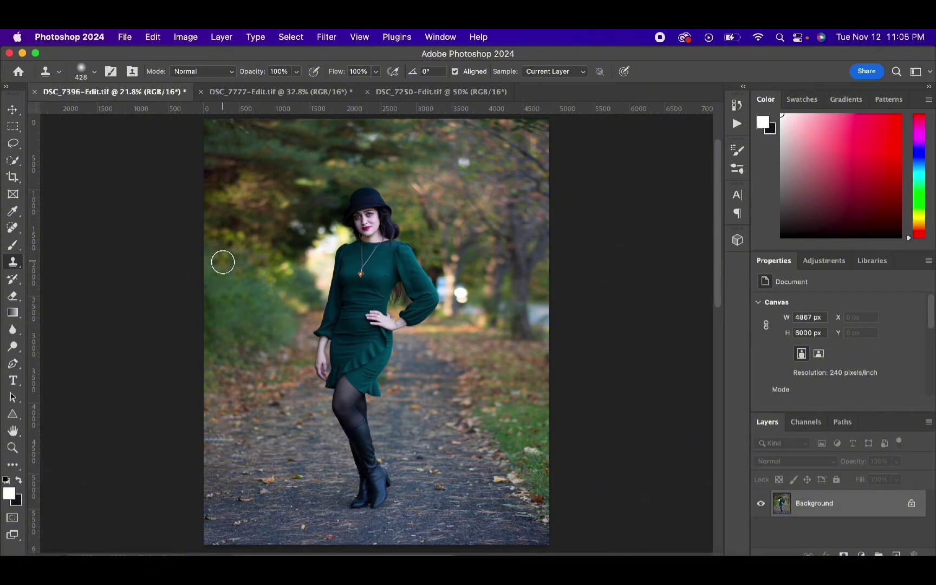
scroll(345, 355, up, 2)
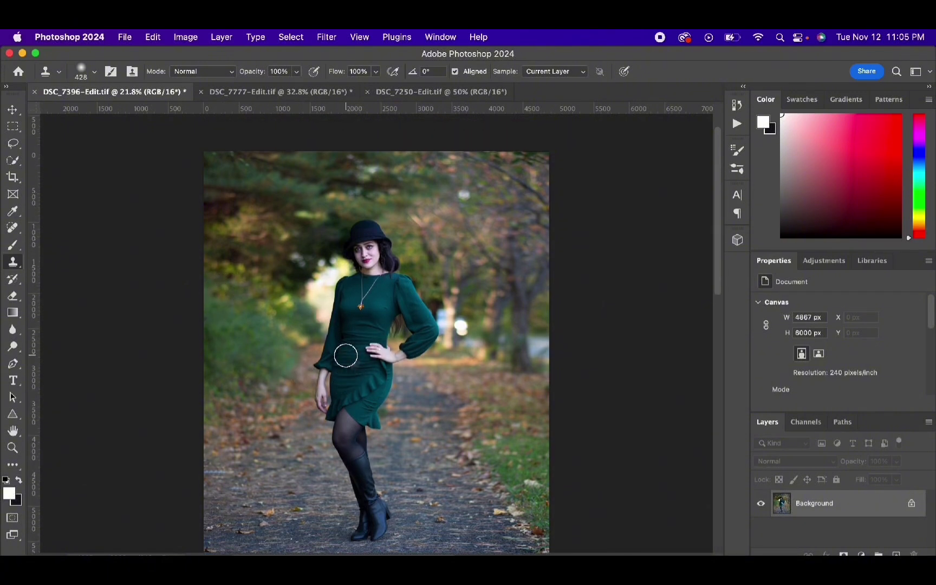
scroll(346, 355, up, 1)
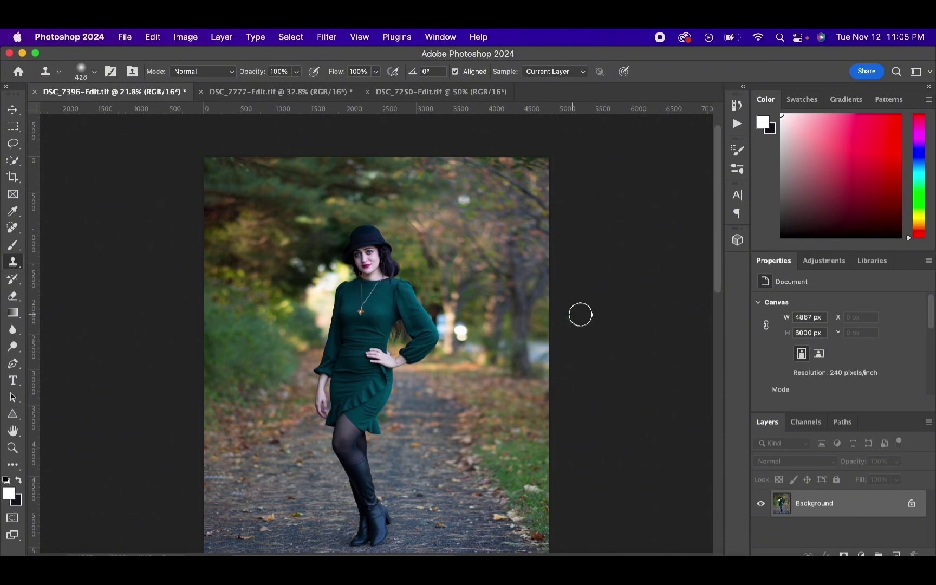
scroll(524, 415, down, 1)
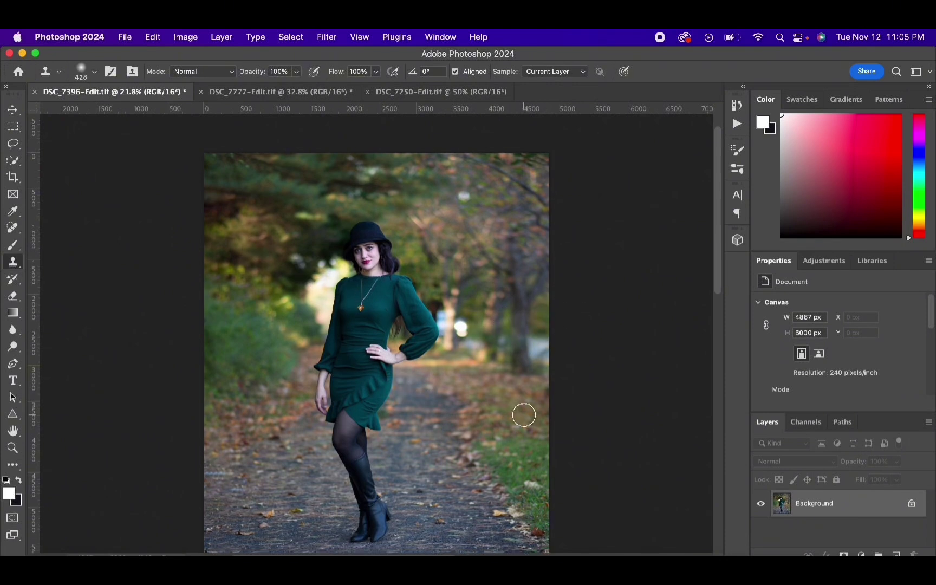
scroll(505, 434, down, 3)
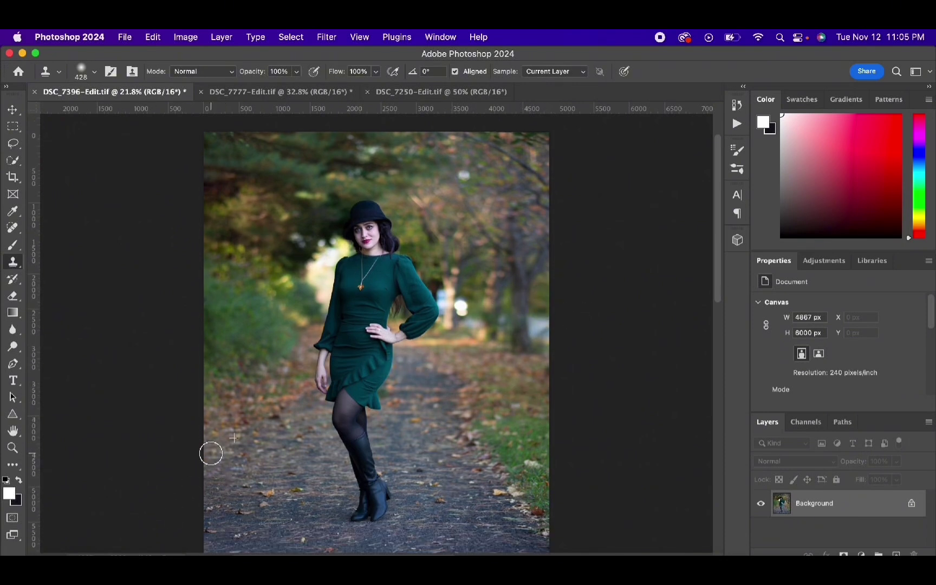
scroll(474, 491, down, 3)
scroll(483, 487, up, 4)
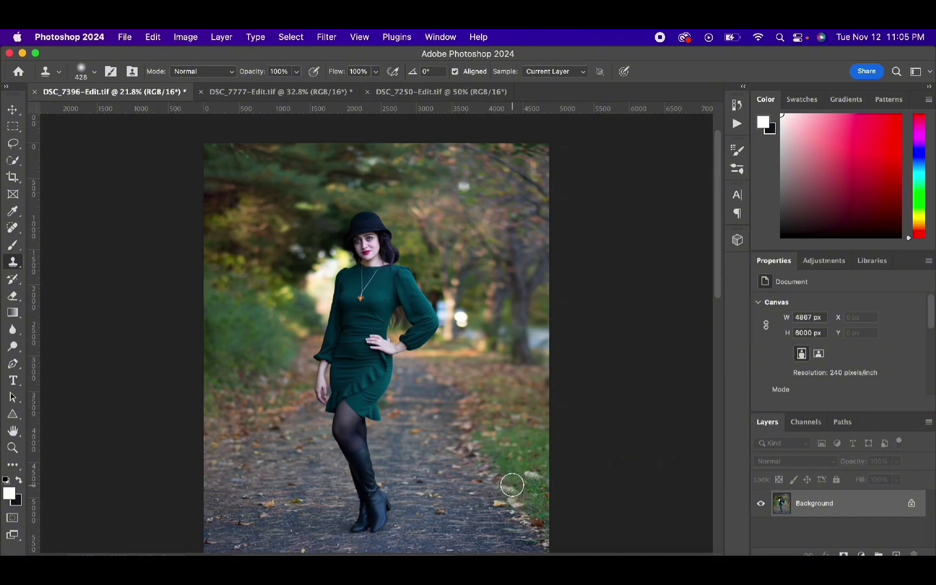
scroll(595, 482, down, 5)
scroll(624, 480, up, 2)
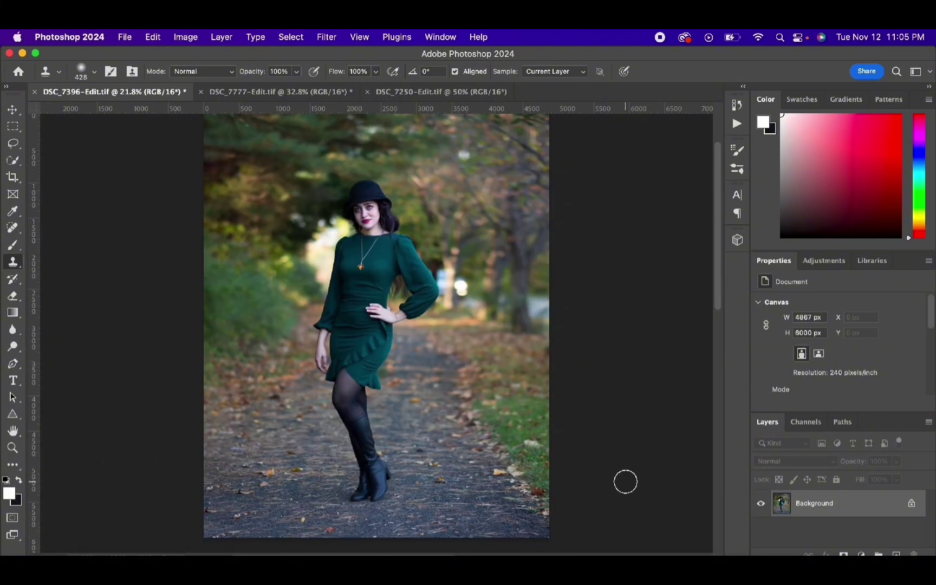
scroll(564, 496, up, 1)
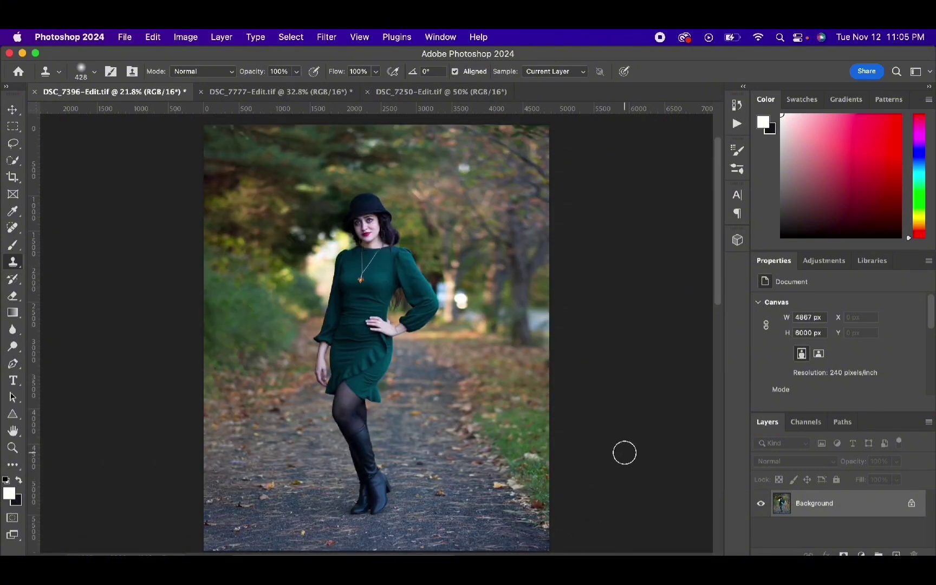
Duplicate the Background layer and apply a Gaussian Blur with a 1.3-pixel radius to the copy.
click(12, 448)
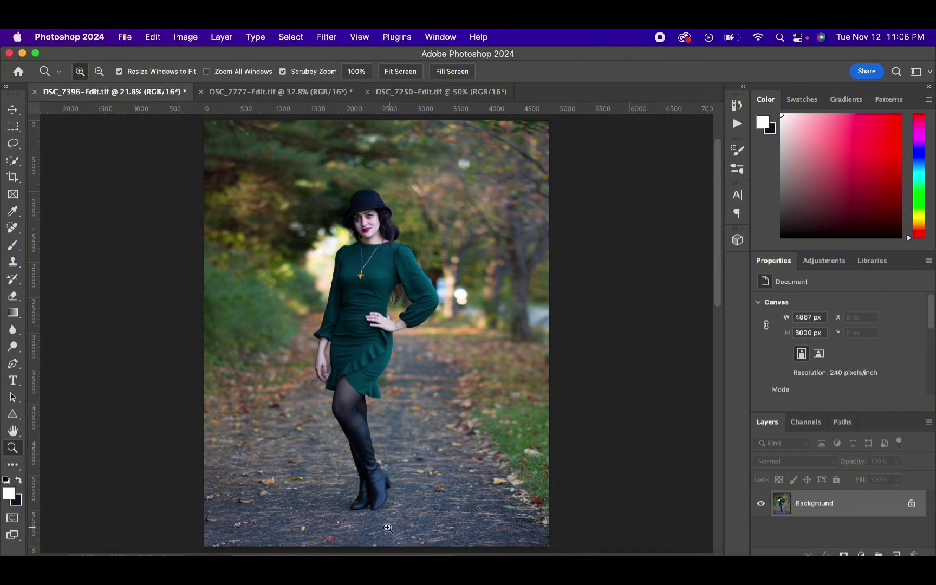
drag(887, 508, 896, 553)
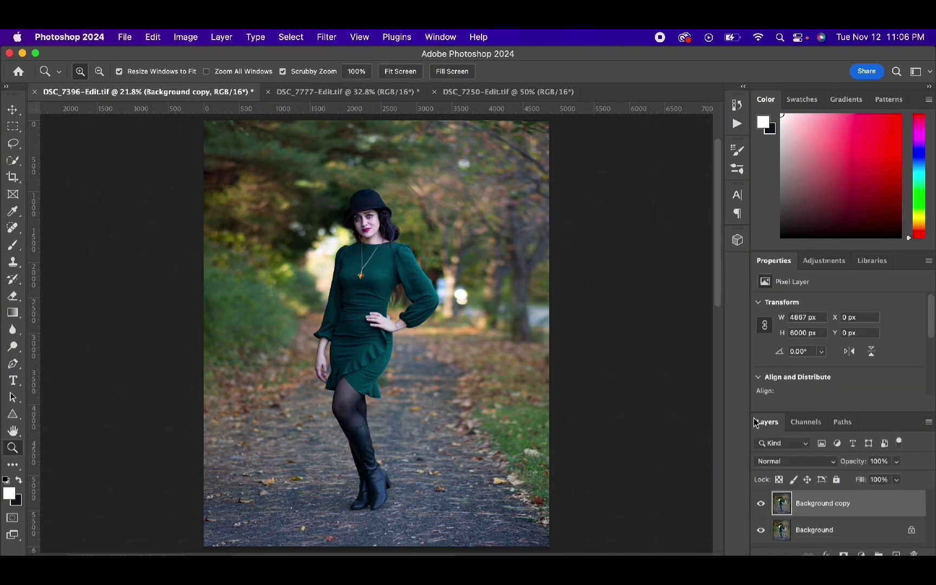
click(440, 36)
click(326, 37)
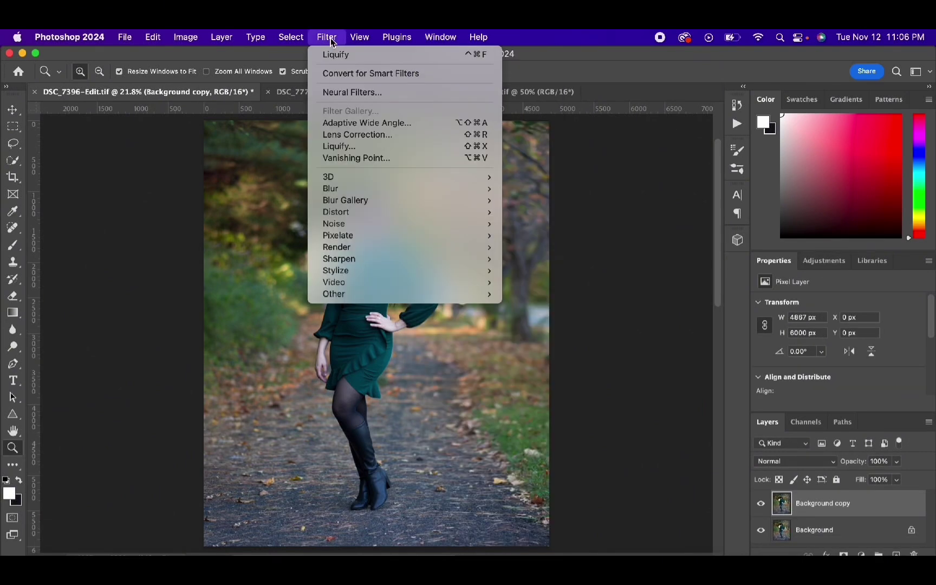
mouse_move(336, 189)
click(544, 235)
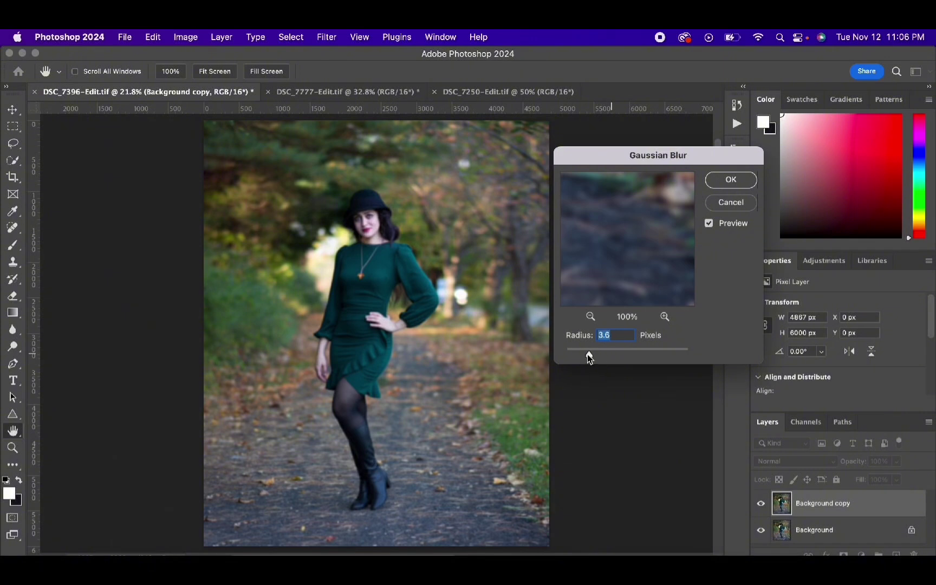
drag(572, 357, 574, 359)
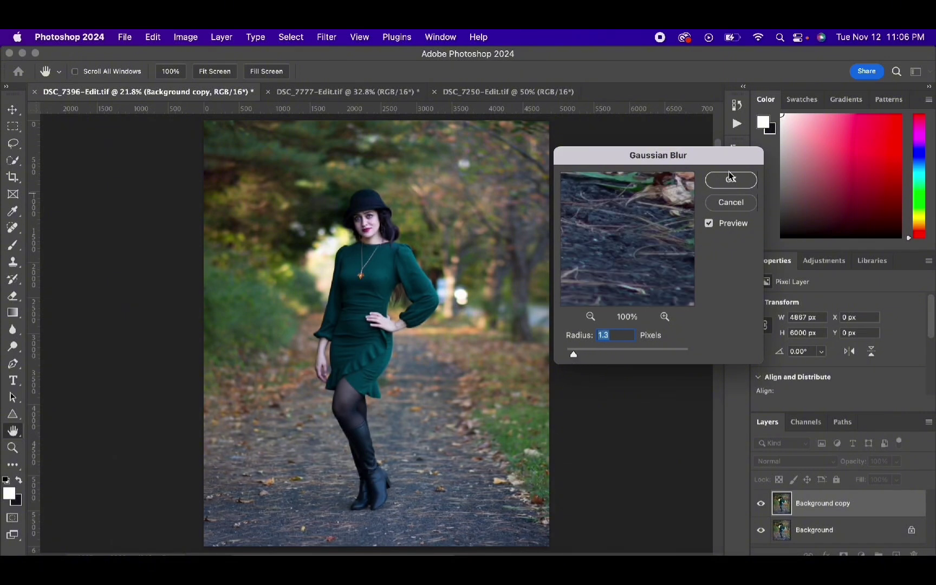
click(730, 188)
Add a layer mask to the blurred Background copy and invert it to black.
key(z)
click(844, 554)
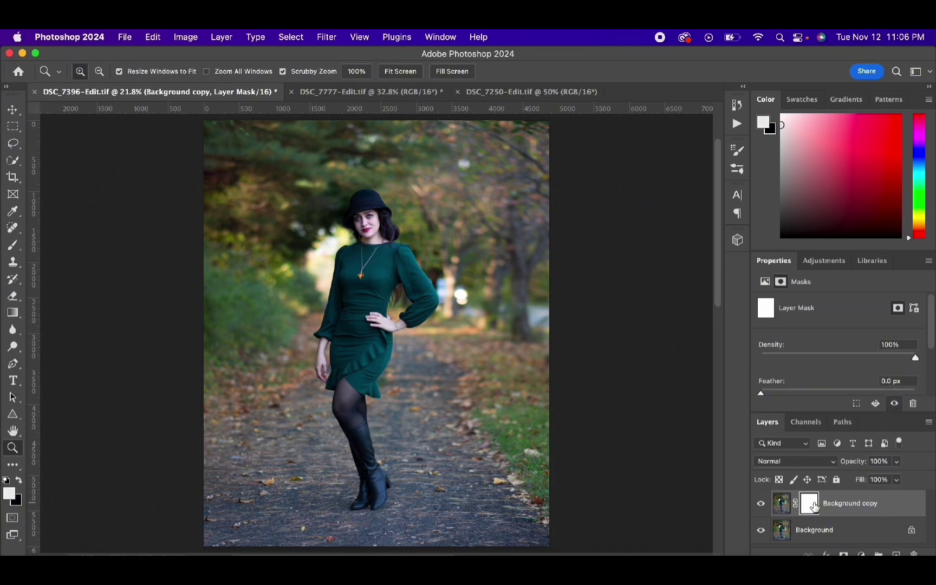
key(super+i)
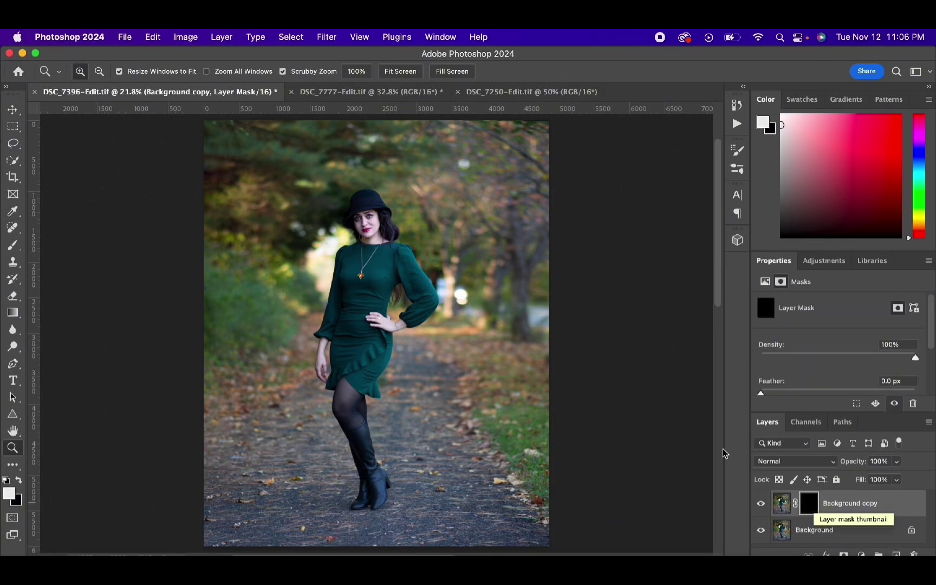
Paint white on the copy's mask over the foreground path around the boots, using a 1760 px soft round brush.
key(b)
scroll(310, 397, down, 2)
right_click(433, 333)
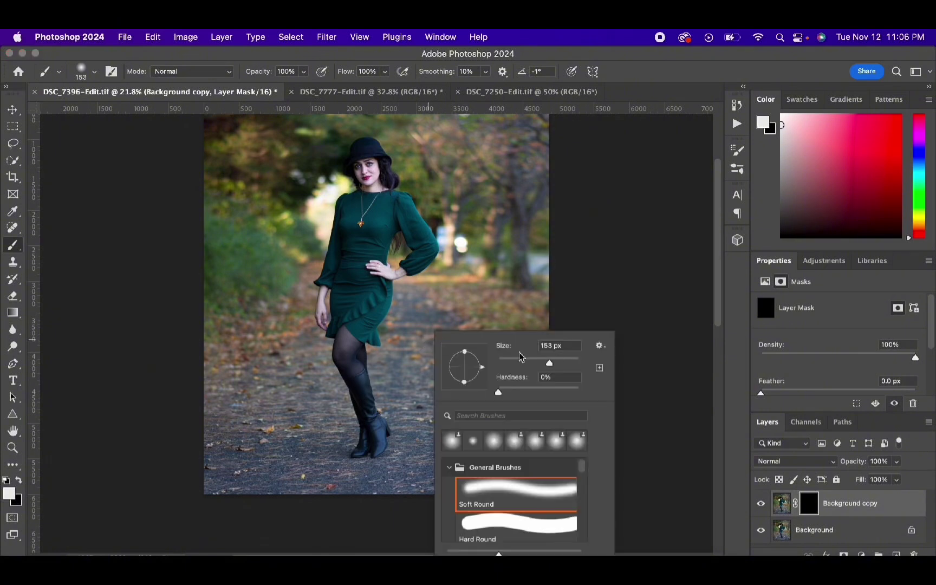
click(570, 366)
drag(566, 363, 575, 359)
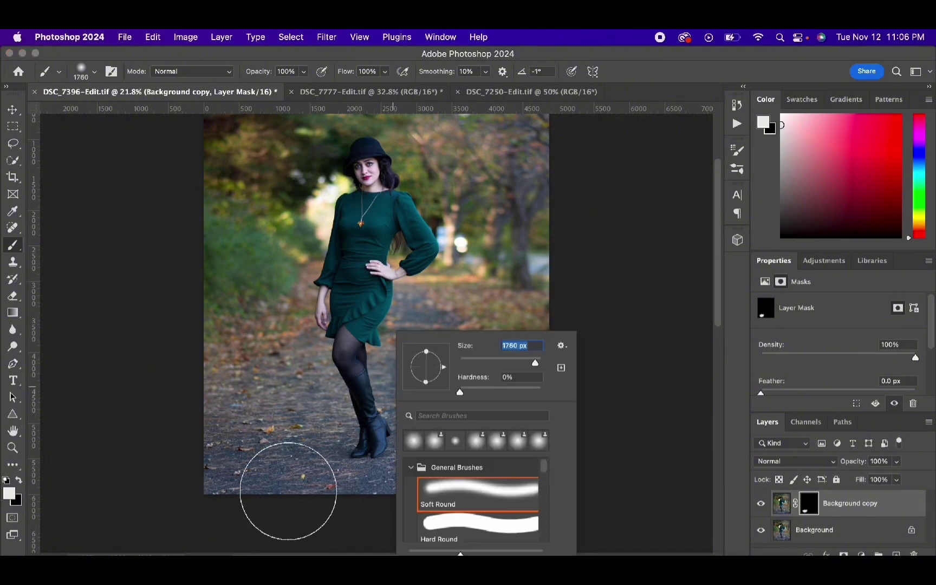
click(271, 458)
drag(223, 474, 308, 502)
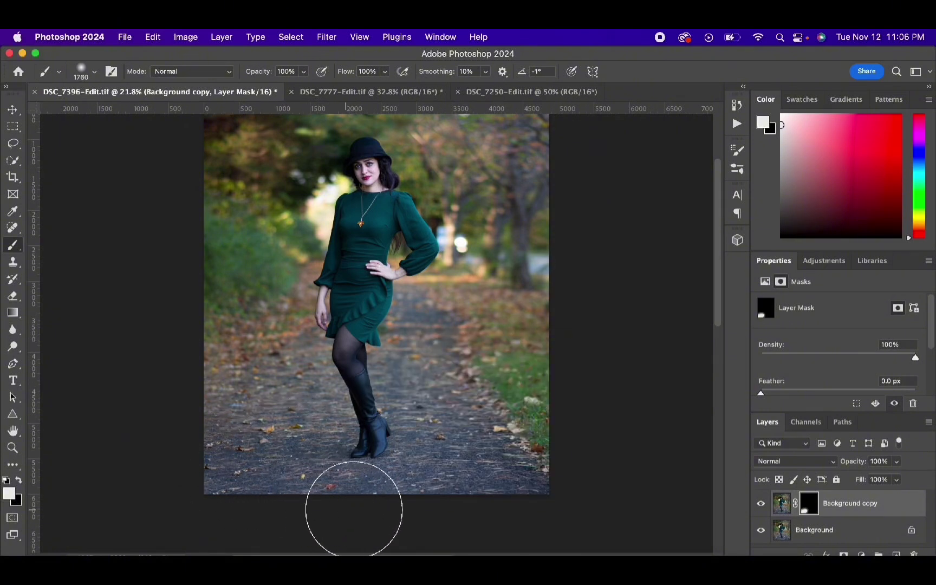
mouse_move(453, 417)
mouse_down()
mouse_move(424, 509)
mouse_move(296, 510)
mouse_move(267, 494)
mouse_move(268, 461)
mouse_up()
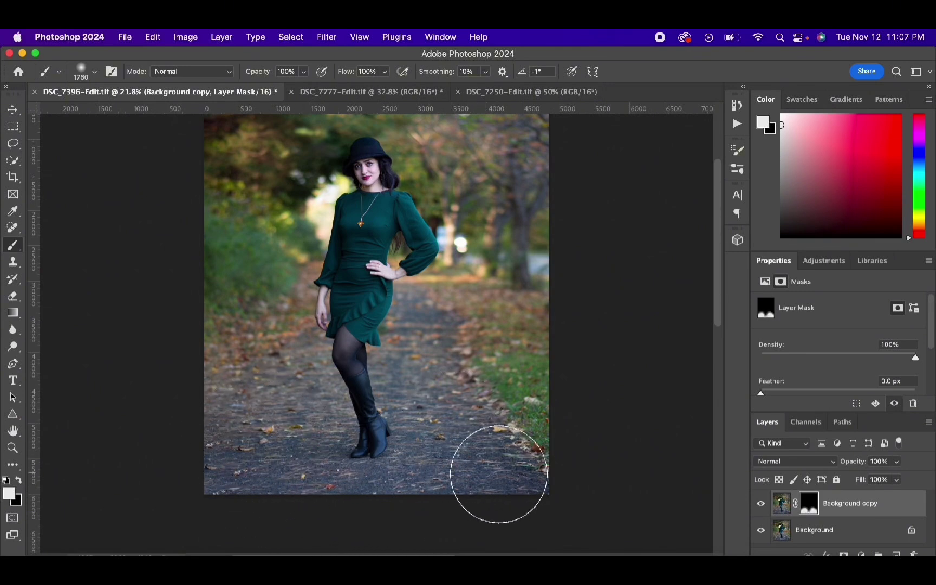
Compare the path around the boots with and without the blurred copy, and examine the woman's upper body and the whole photo.
scroll(491, 477, down, 1)
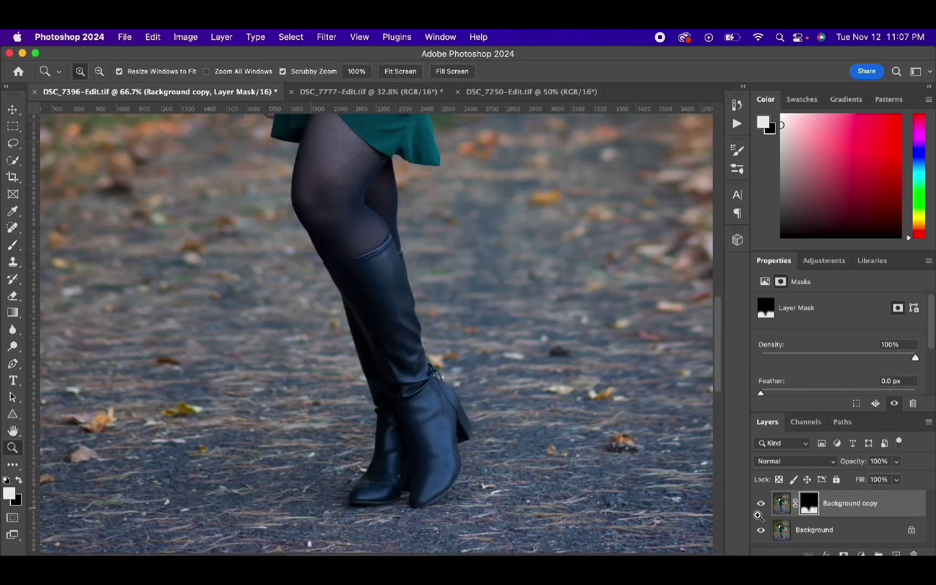
scroll(377, 333, down, 3)
click(762, 506)
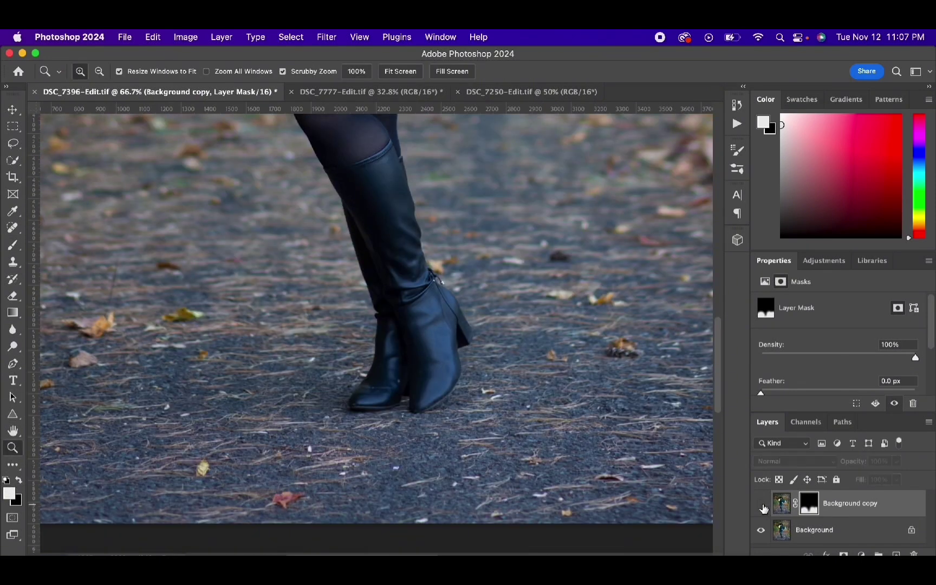
click(762, 505)
click(761, 506)
click(762, 506)
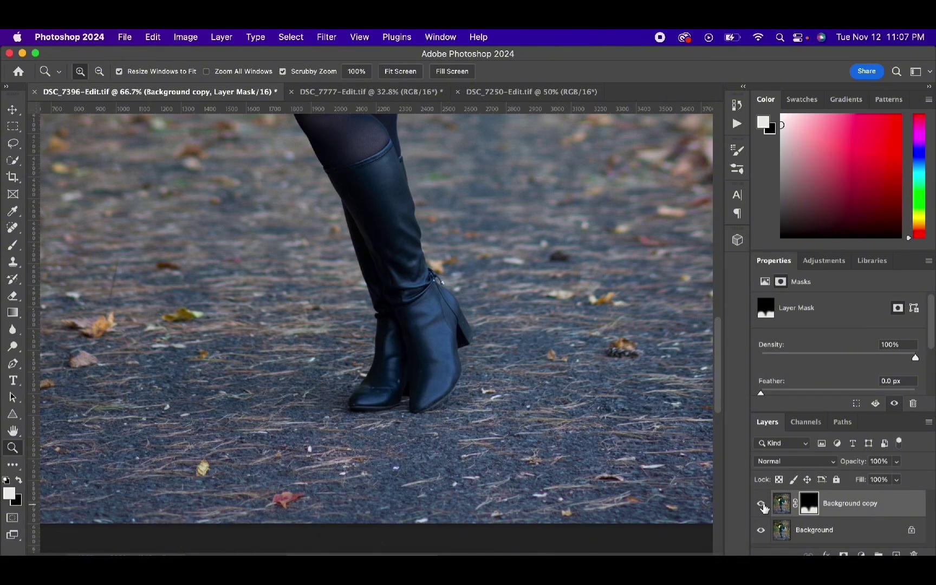
click(762, 506)
click(762, 506)
key(super+0)
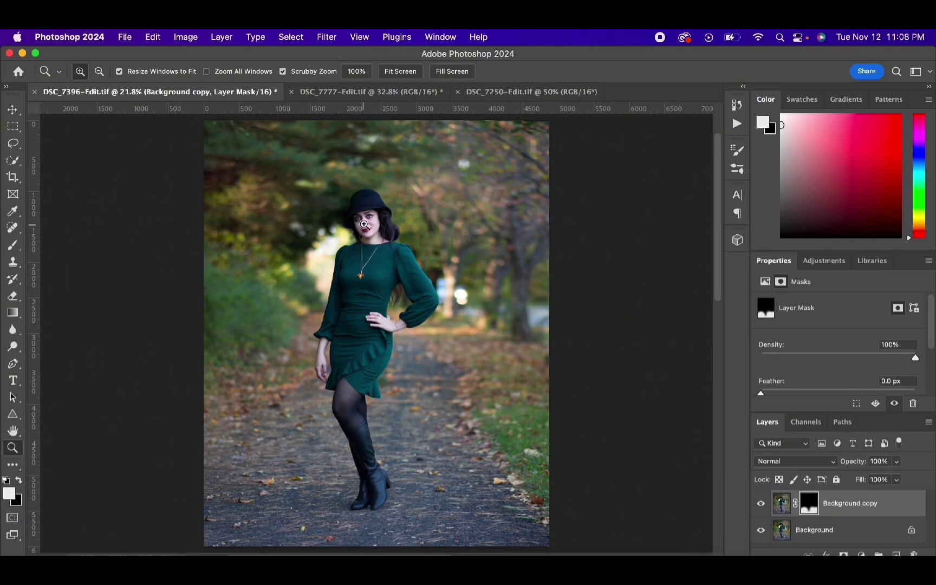
click(364, 223)
click(380, 225)
click(428, 230)
right_click(433, 232)
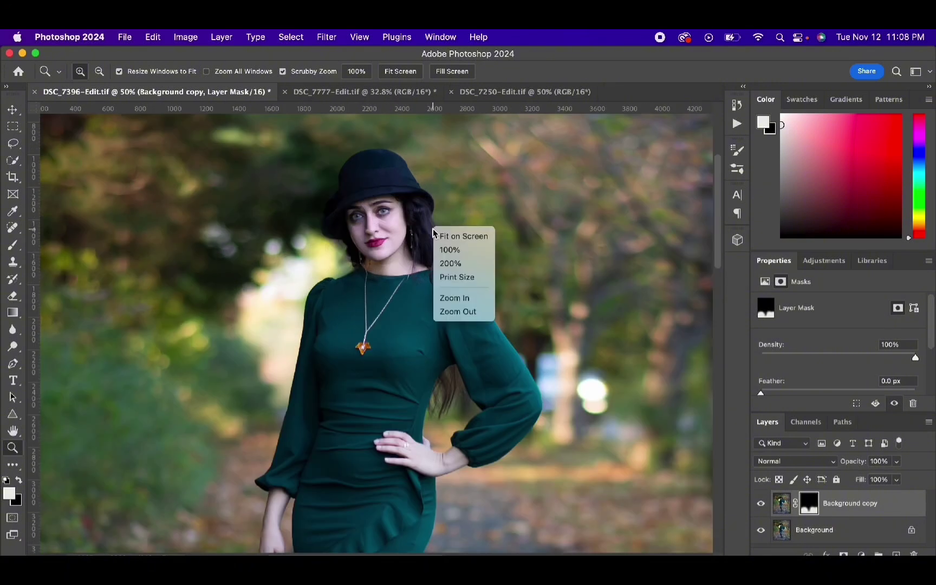
click(458, 236)
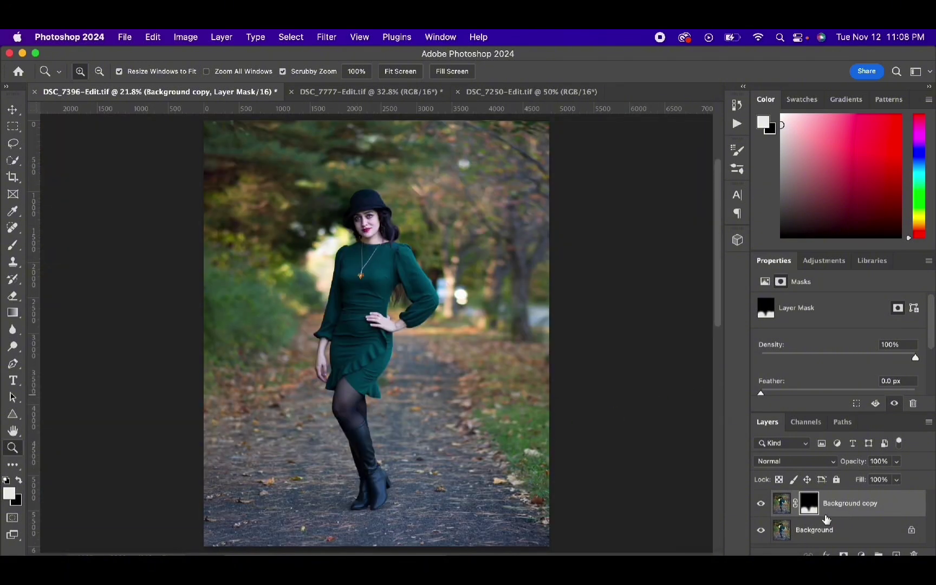
Merge the masked Background copy with the Background layer.
shift+click(829, 532)
right_click(829, 533)
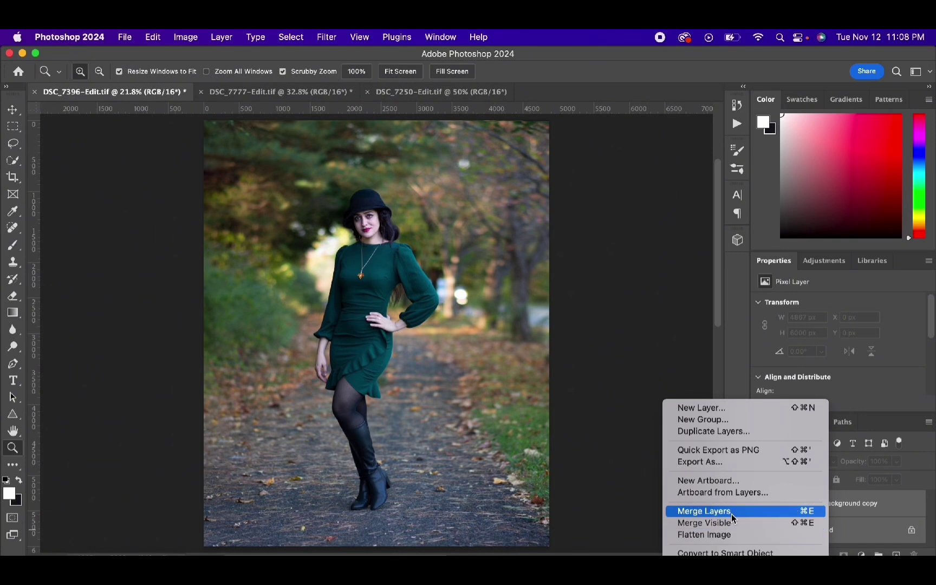
click(704, 512)
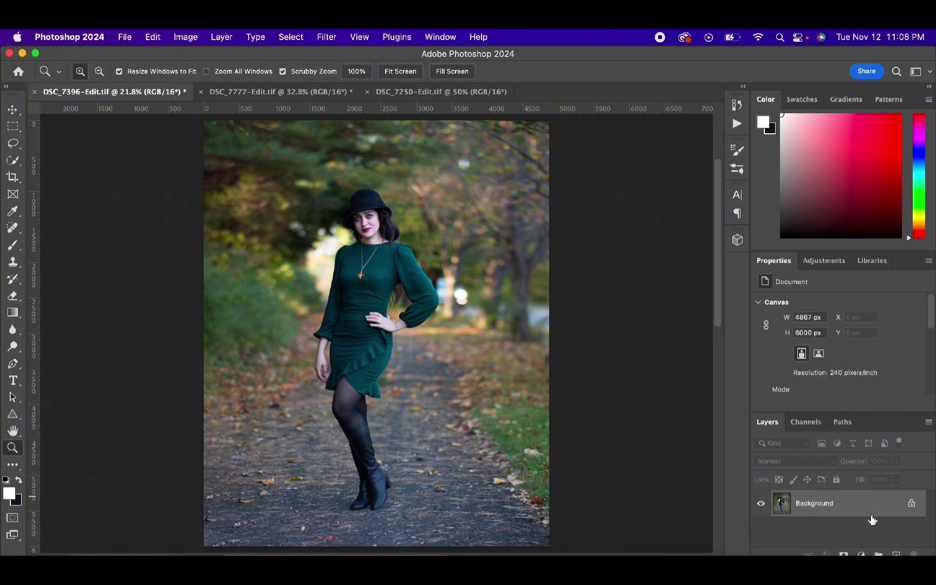
Add a Hue/Saturation adjustment layer with Hue at -26 and Saturation at about +2, and invert its mask to black.
click(868, 553)
click(883, 490)
drag(838, 353, 818, 354)
drag(838, 377, 842, 377)
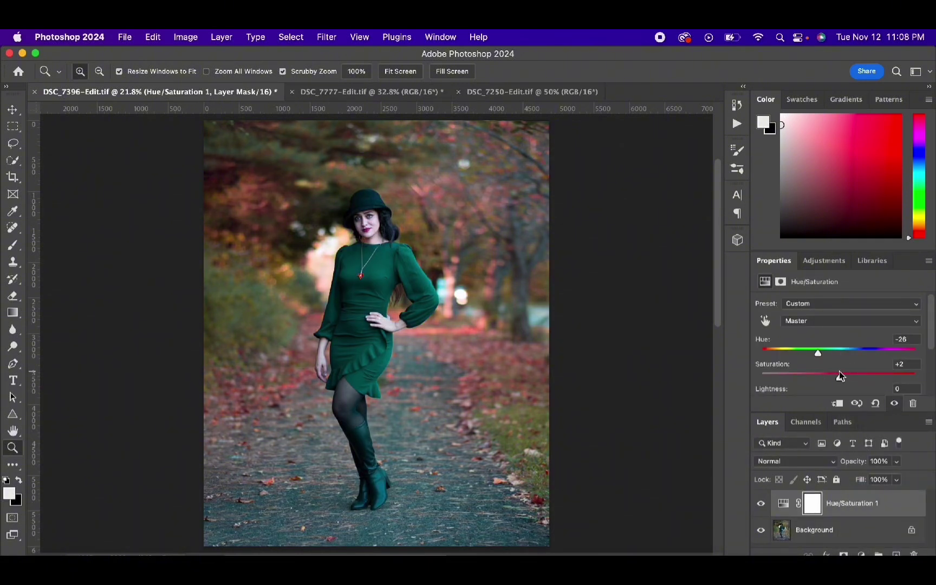
click(813, 503)
key(super+i)
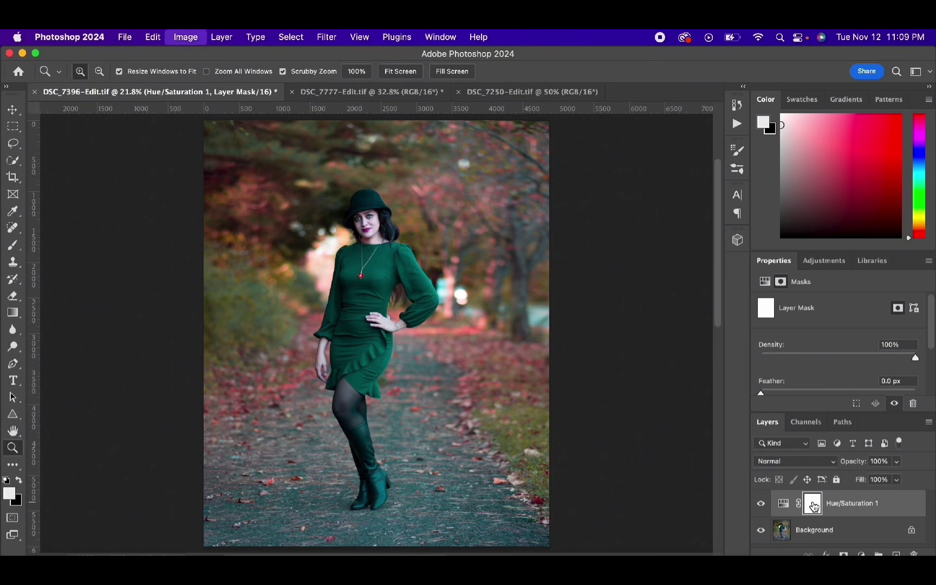
Paint white on the Hue/Saturation mask over the foliage, grass and fallen leaves around the woman, using a 492 px soft brush.
click(11, 245)
scroll(325, 265, up, 2)
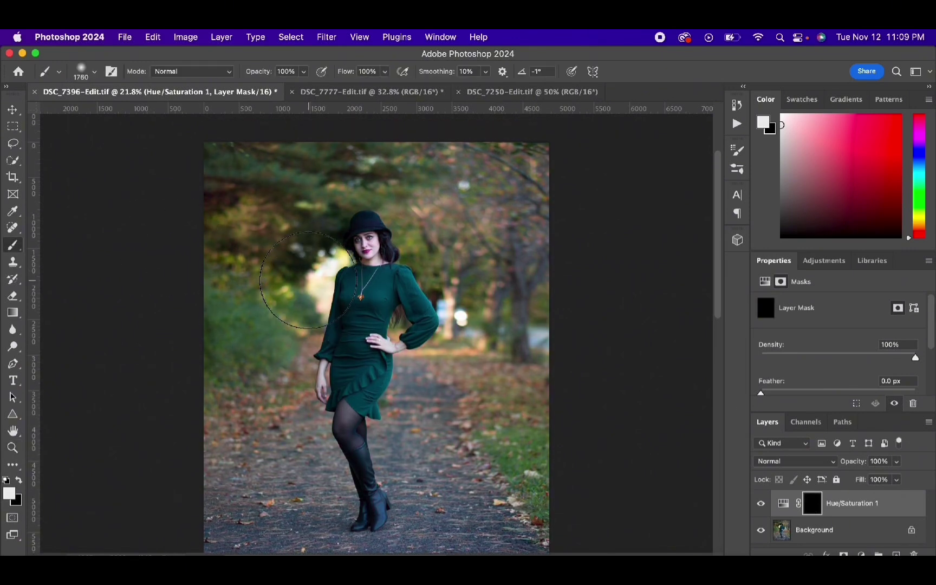
right_click(377, 264)
drag(521, 296, 479, 296)
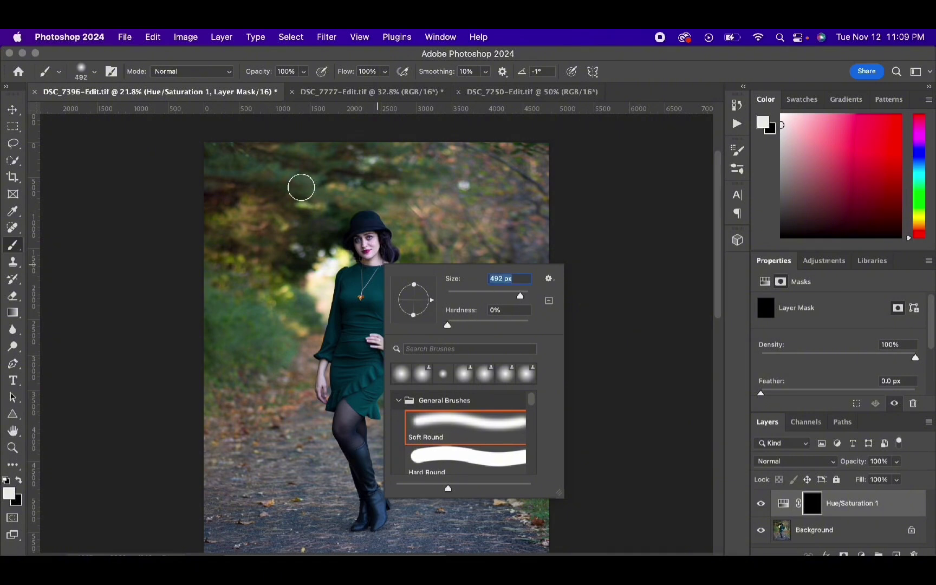
key(Return)
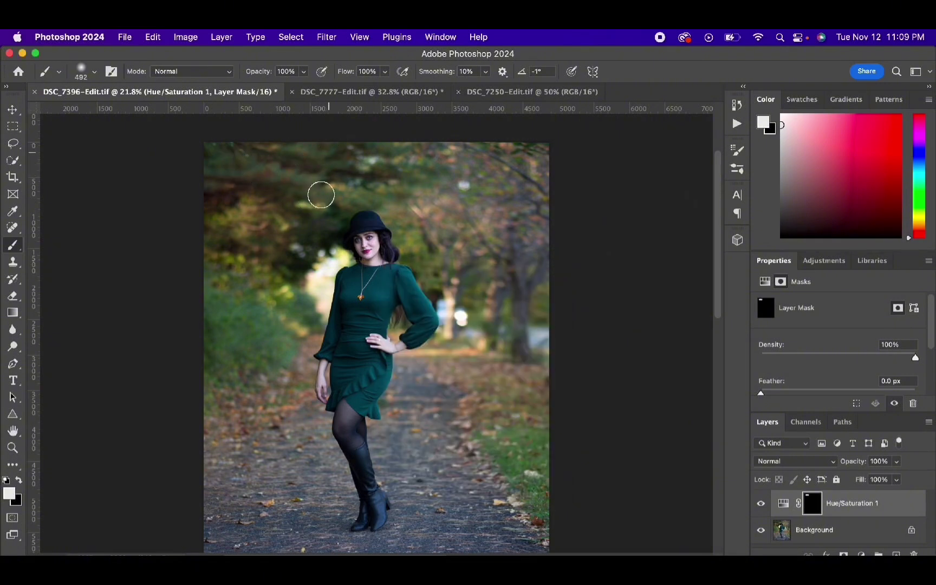
drag(322, 194, 255, 259)
key(super+z)
mouse_move(534, 463)
mouse_down()
mouse_move(519, 428)
mouse_move(500, 443)
mouse_move(532, 494)
mouse_up()
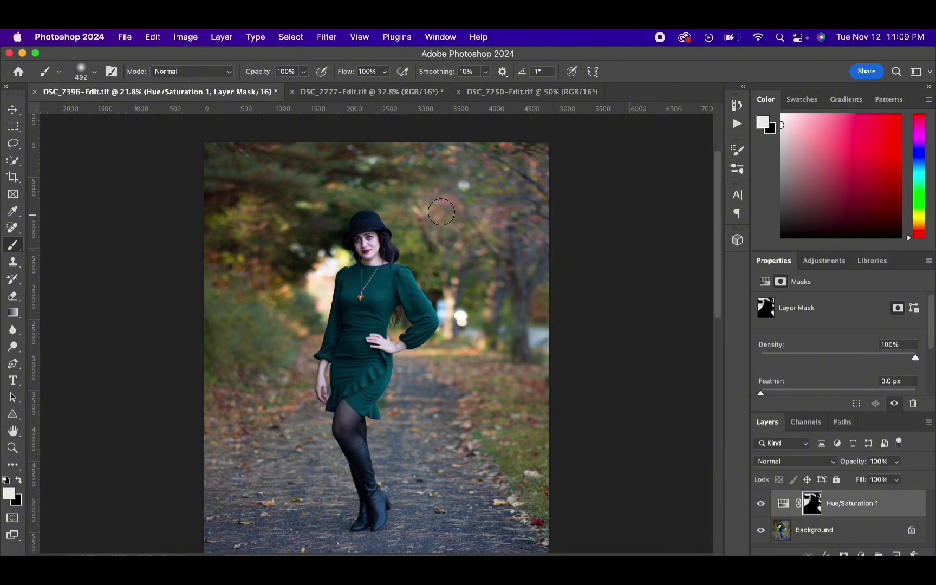
mouse_move(441, 209)
mouse_down()
mouse_move(500, 250)
mouse_move(504, 185)
mouse_up()
drag(224, 401, 237, 217)
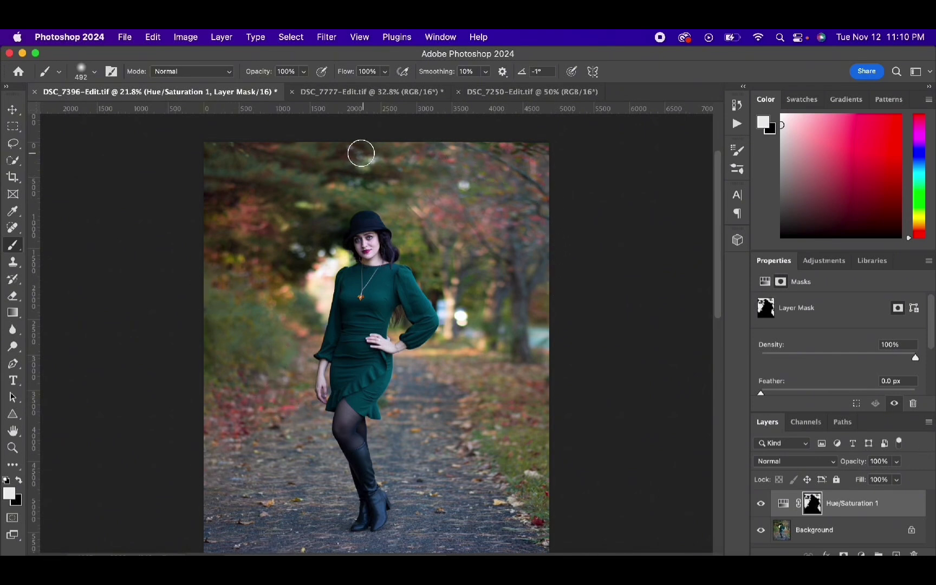
Compare the photo with and without the Hue/Saturation adjustment layer.
click(761, 504)
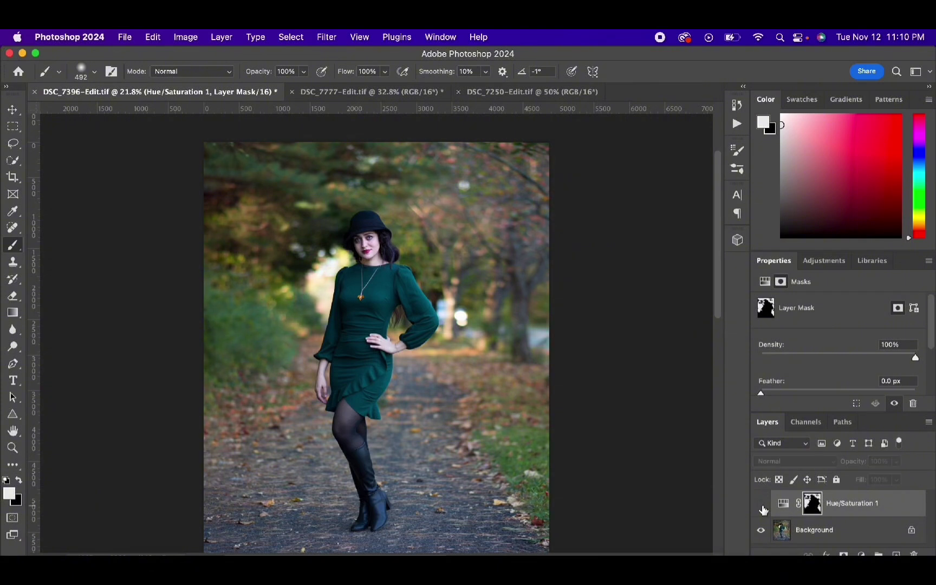
click(761, 503)
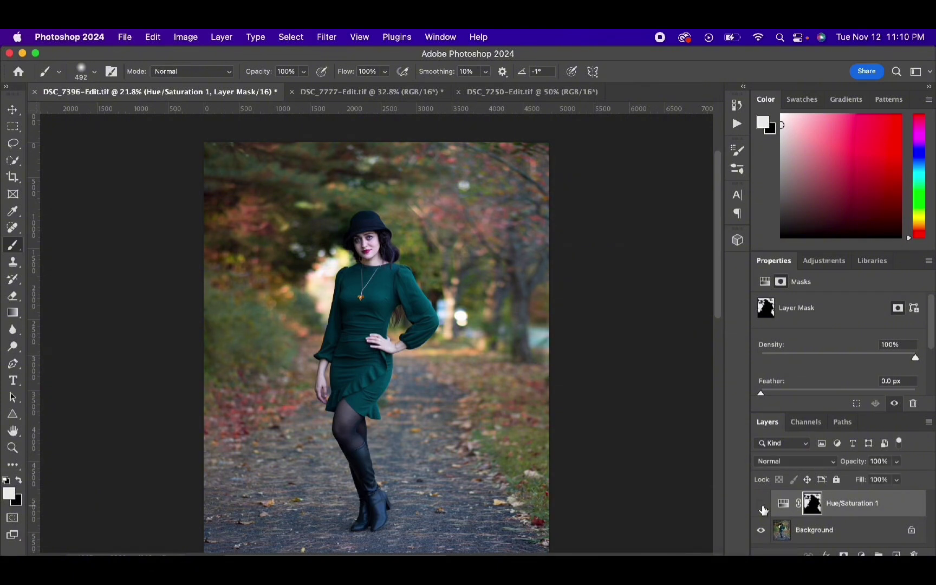
click(762, 510)
click(763, 509)
click(763, 510)
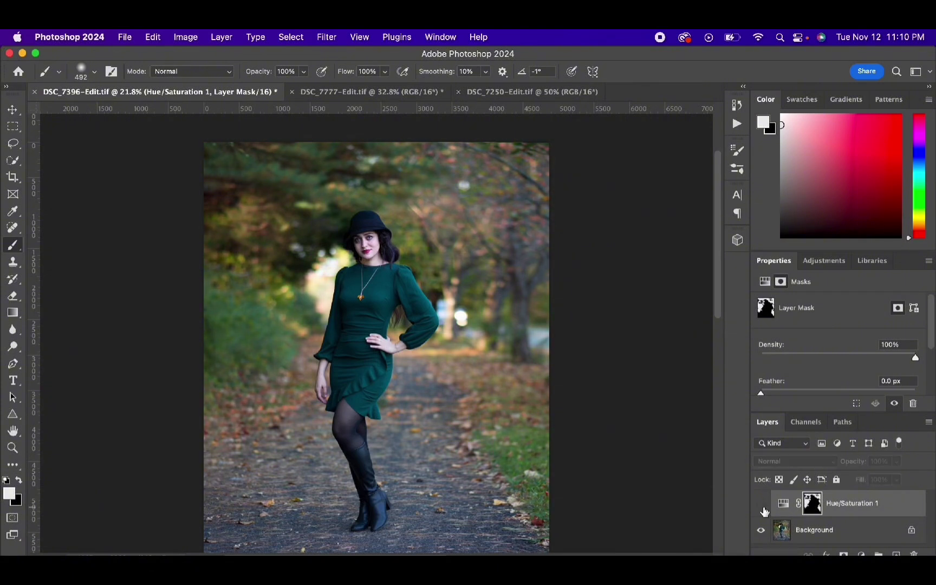
click(763, 510)
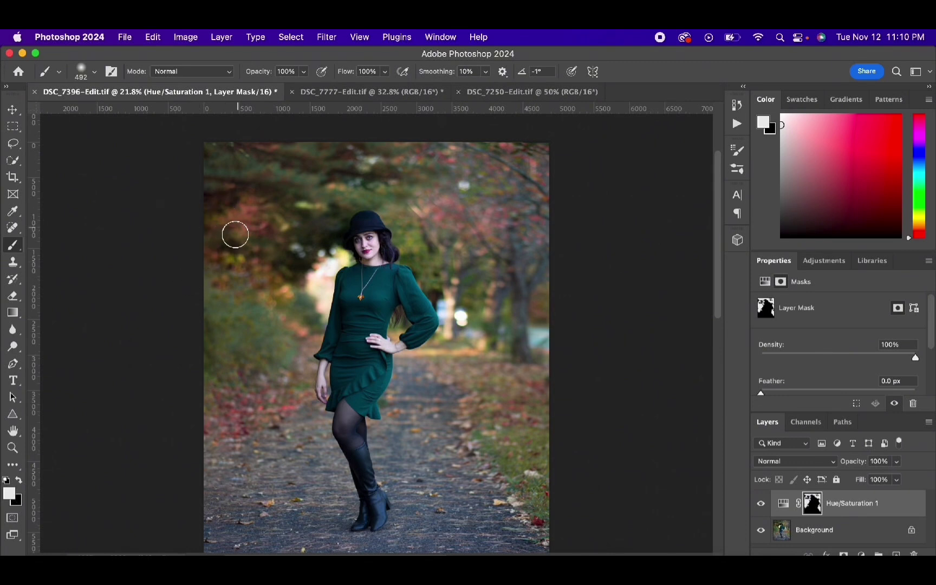
Paint black at 55% opacity on the Hue/Saturation mask to soften the red in the foliage left of the woman.
click(18, 481)
click(299, 73)
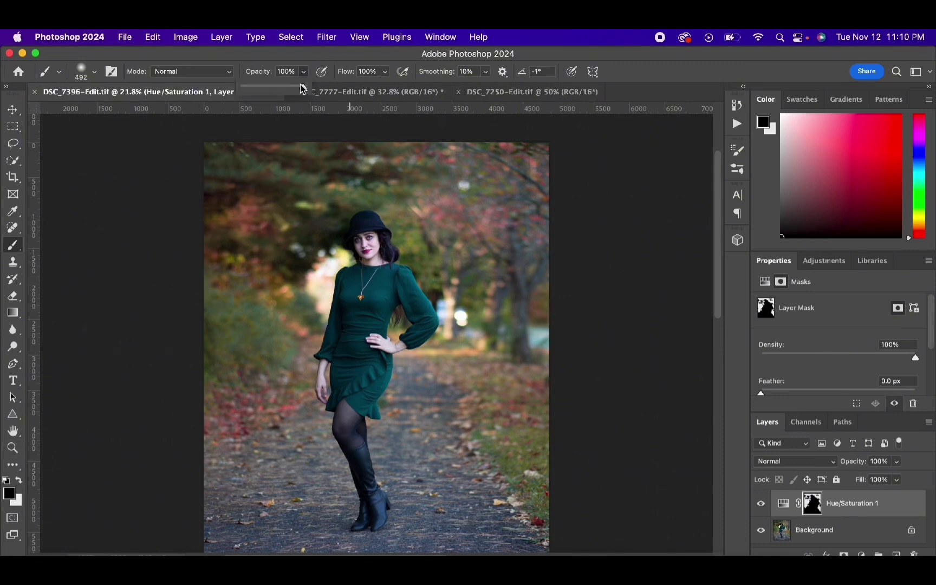
click(242, 221)
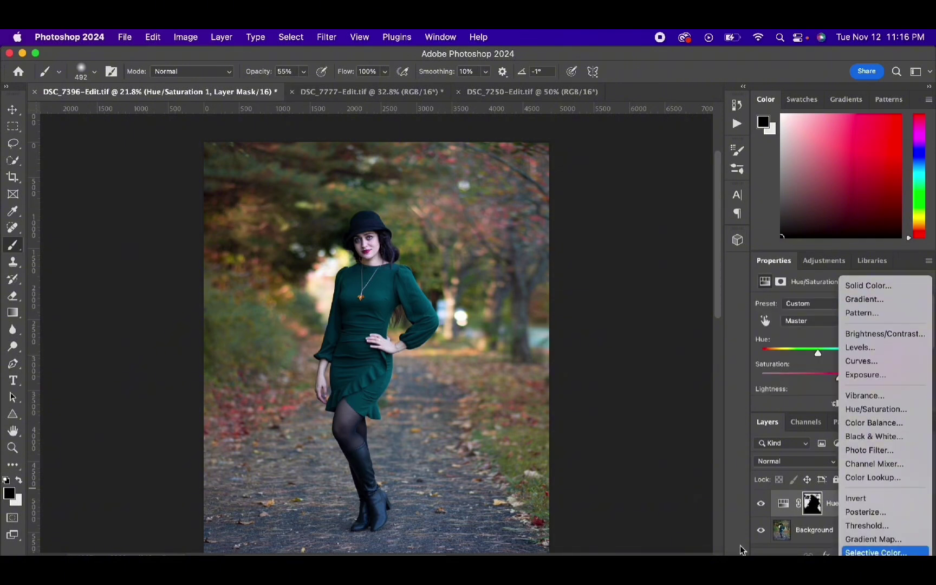
Add a Selective Color adjustment layer and set Yellow to +100% for the Greens.
key(Return)
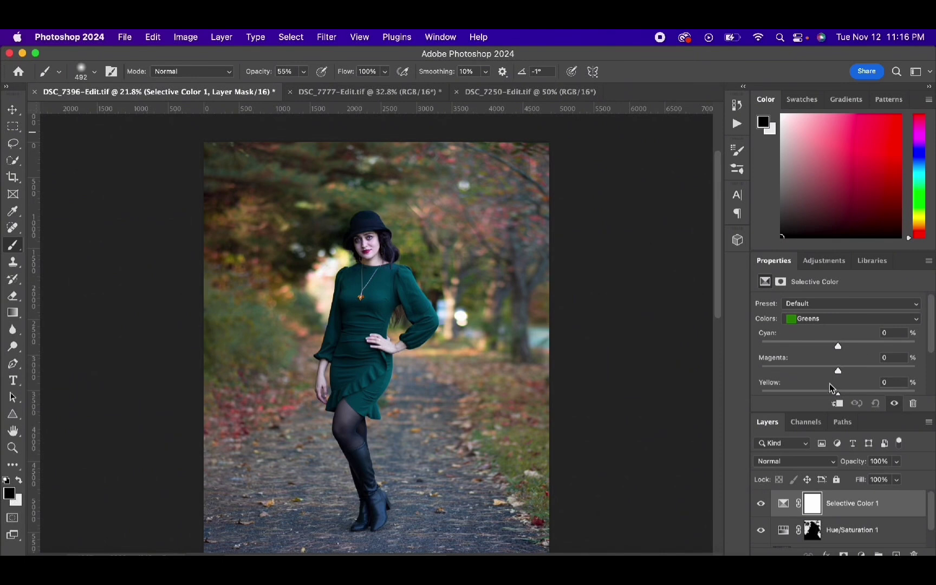
scroll(858, 359, down, 3)
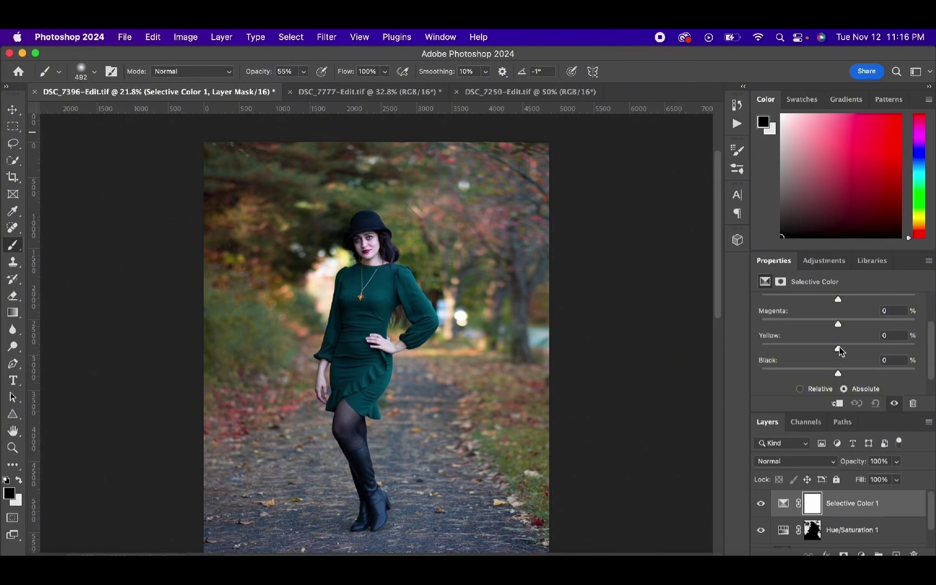
drag(838, 347, 743, 361)
scroll(932, 353, down, 2)
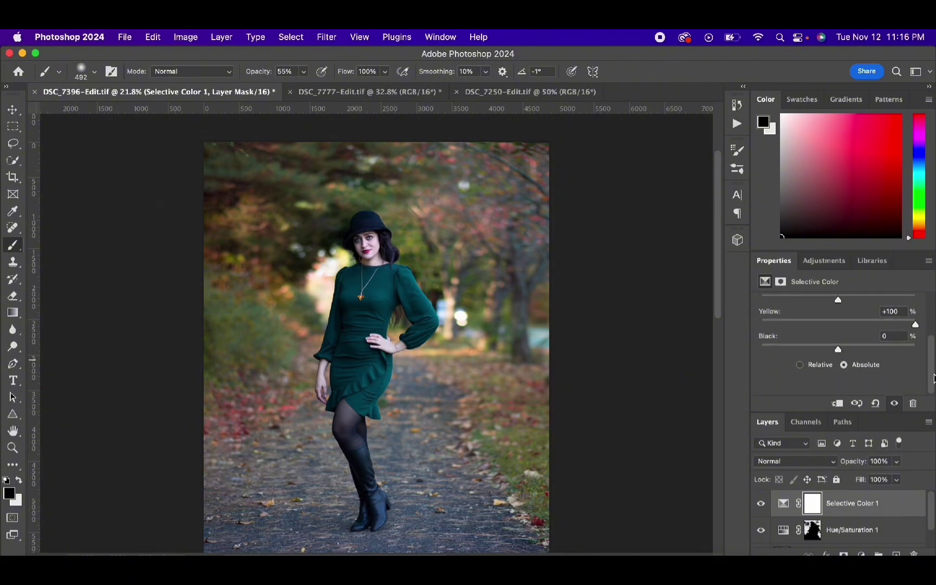
Set Cyan to -100% for the Greens in the Selective Color adjustment.
drag(822, 353, 934, 353)
drag(775, 353, 749, 354)
drag(821, 359, 933, 367)
drag(929, 356, 933, 325)
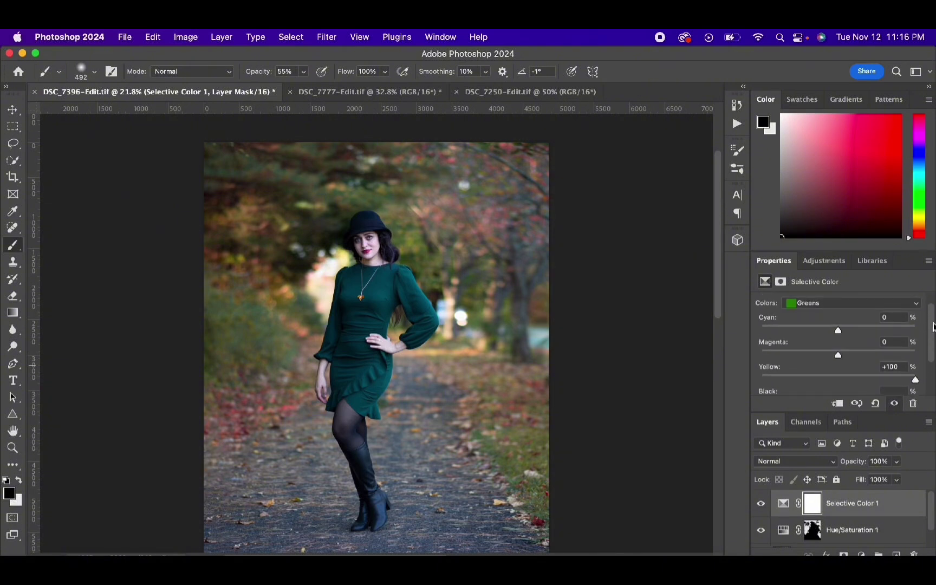
drag(838, 330, 915, 330)
Compare the photo with and without the Selective Color adjustment layer.
click(761, 505)
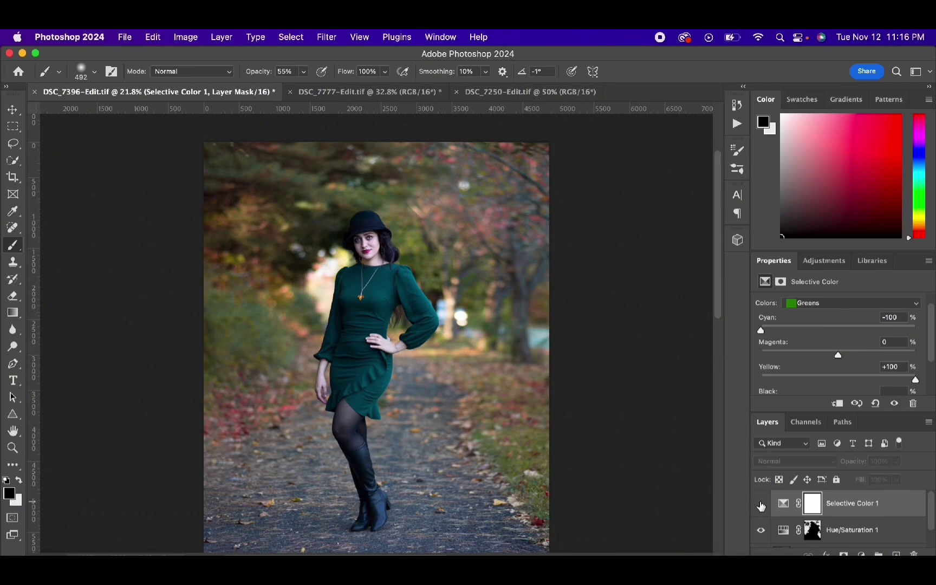
click(761, 505)
click(761, 505)
click(761, 506)
Add a Curves adjustment layer that darkens the photo and invert its mask to black.
scroll(871, 529, down, 1)
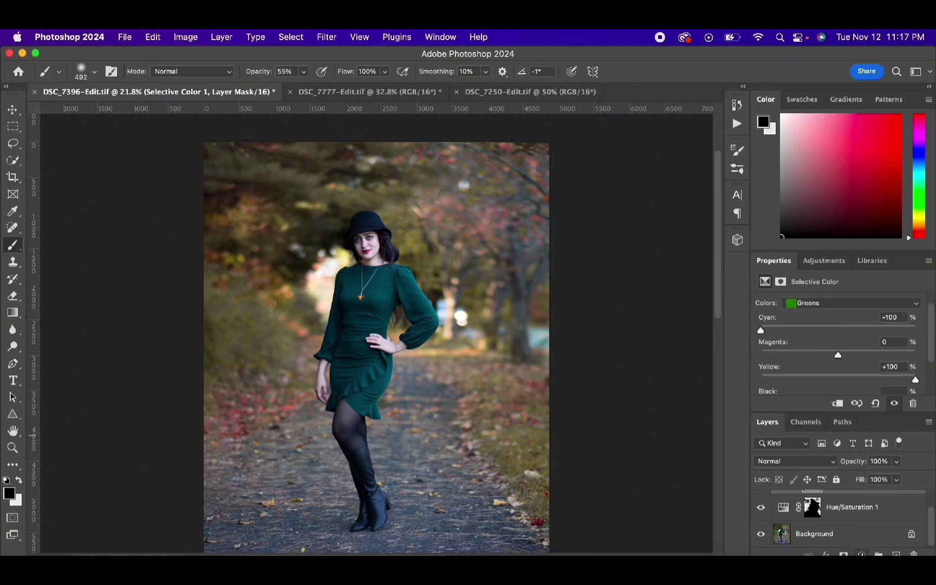
click(861, 554)
click(873, 437)
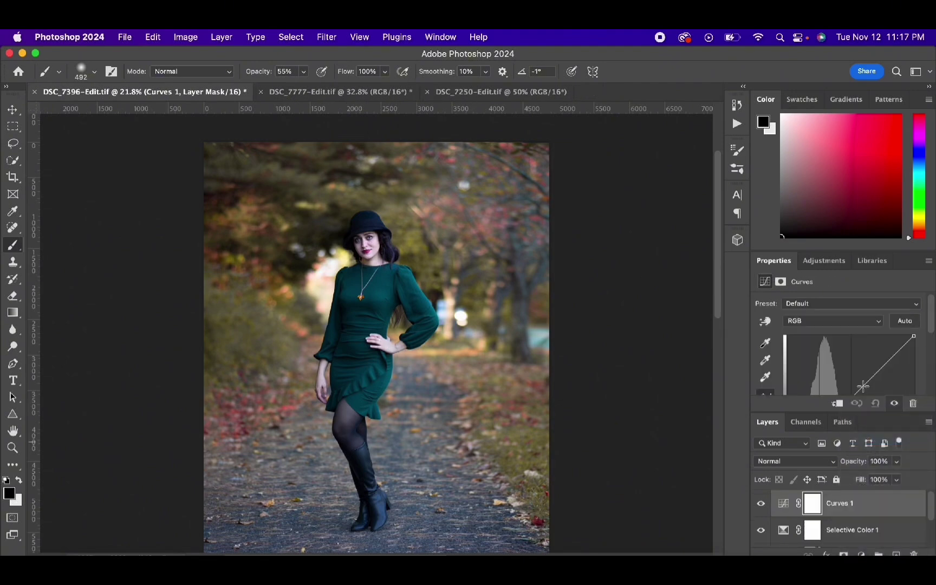
drag(863, 386, 874, 391)
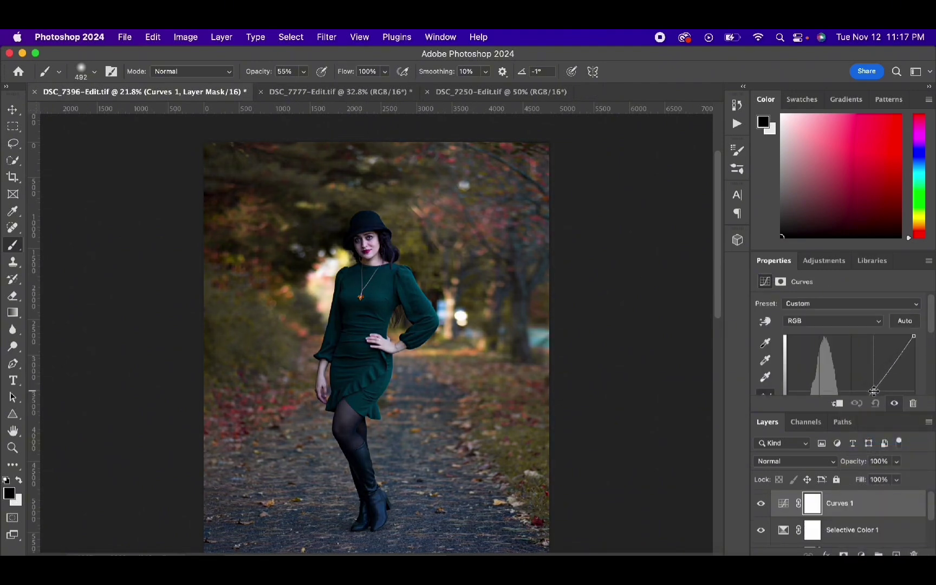
click(813, 504)
key(super+i)
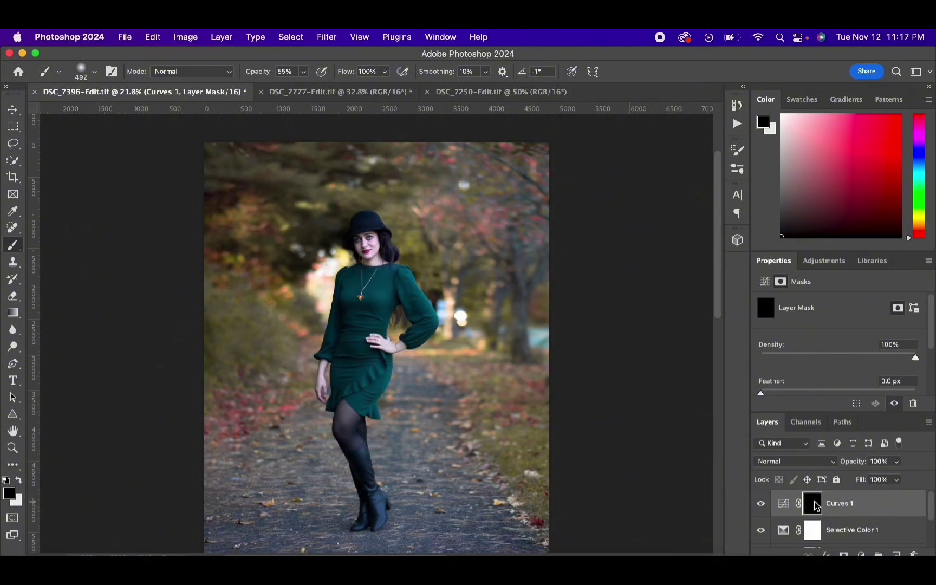
Paint white at 55% opacity on the Curves mask with a 2120 px soft brush to darken the photo's outer edges as a vignette.
right_click(316, 217)
drag(449, 249, 457, 249)
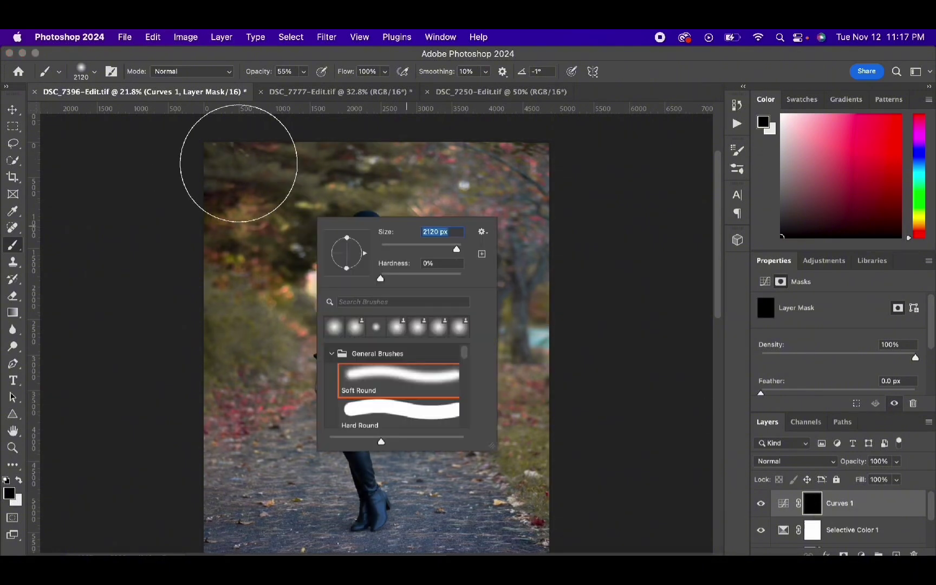
click(221, 189)
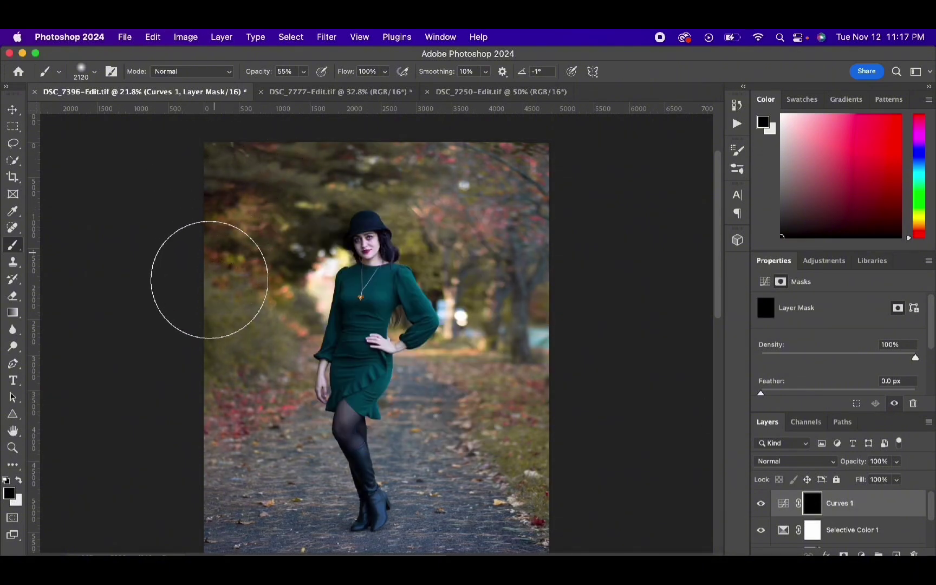
click(19, 480)
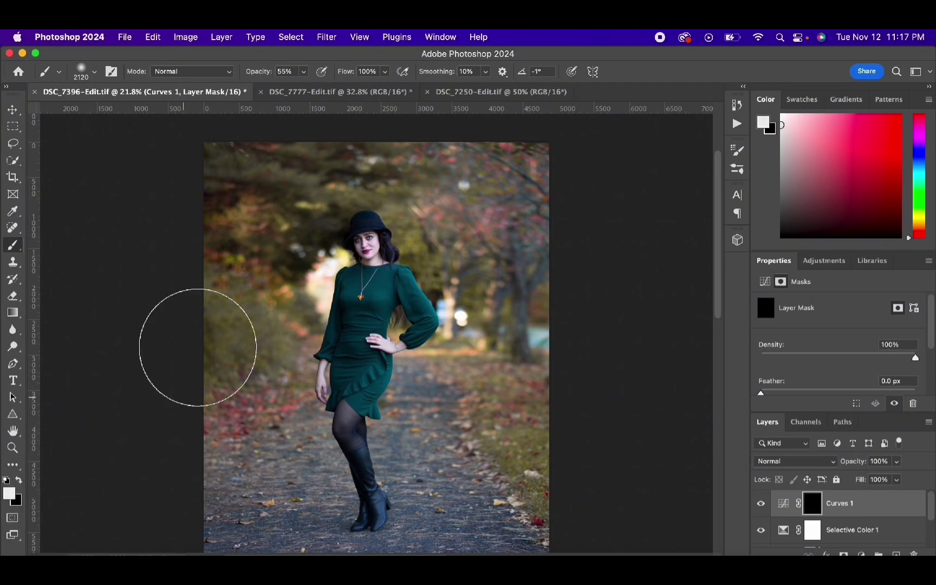
scroll(206, 271, up, 2)
scroll(293, 174, up, 5)
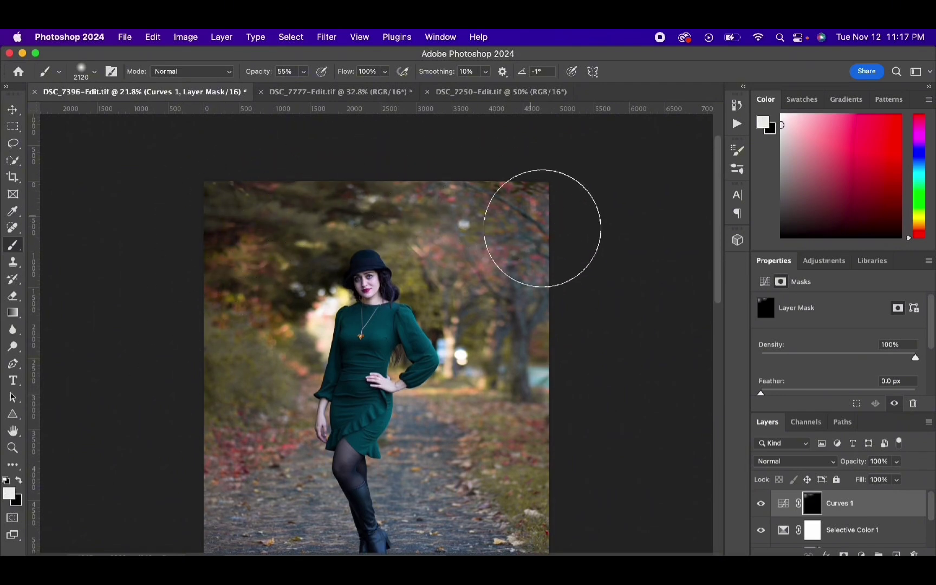
scroll(428, 188, down, 5)
scroll(527, 456, down, 5)
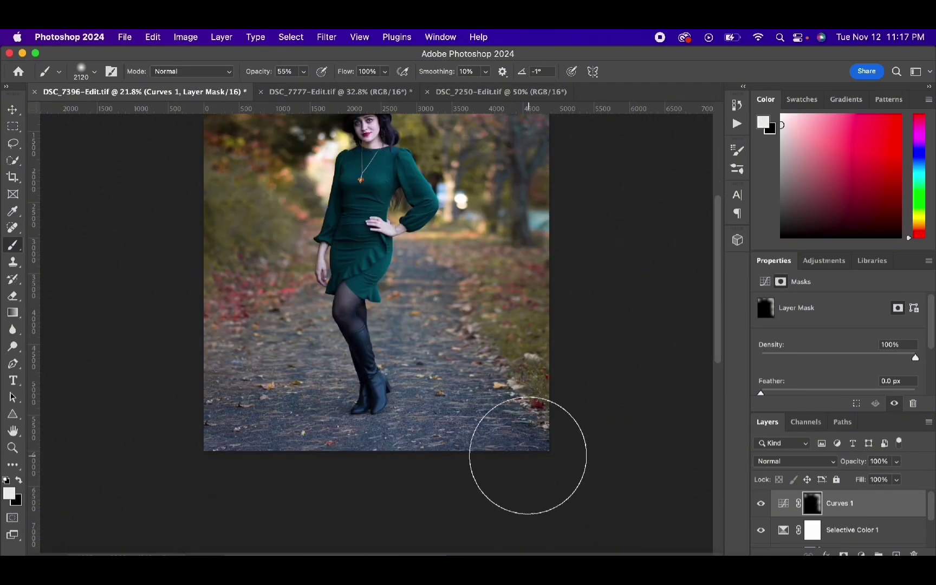
scroll(329, 487, up, 5)
drag(174, 324, 162, 250)
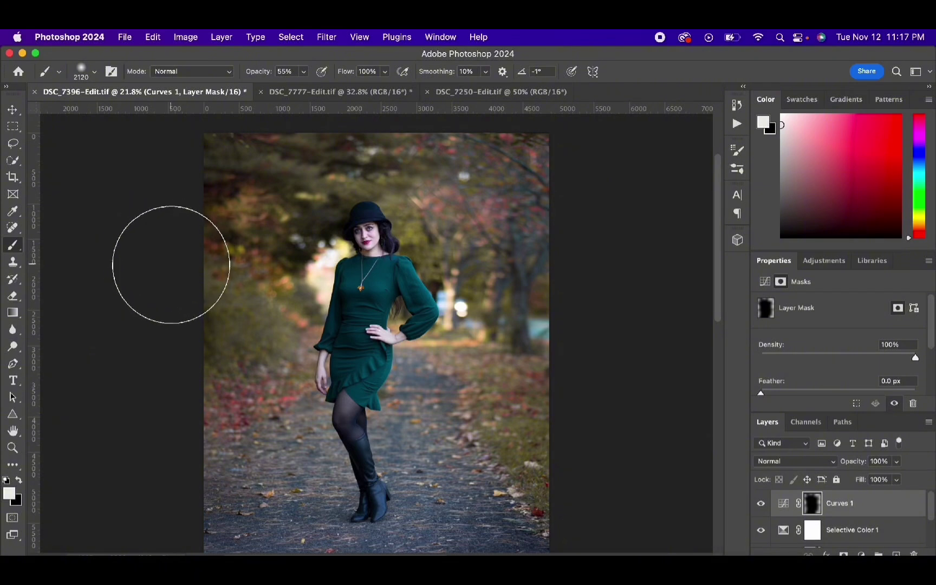
scroll(174, 271, up, 5)
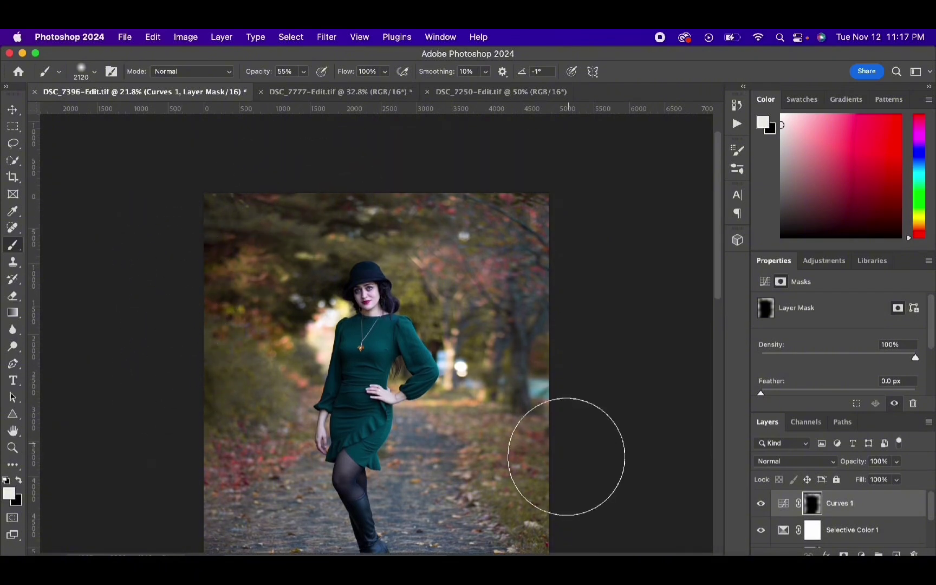
scroll(564, 456, down, 5)
scroll(590, 271, up, 2)
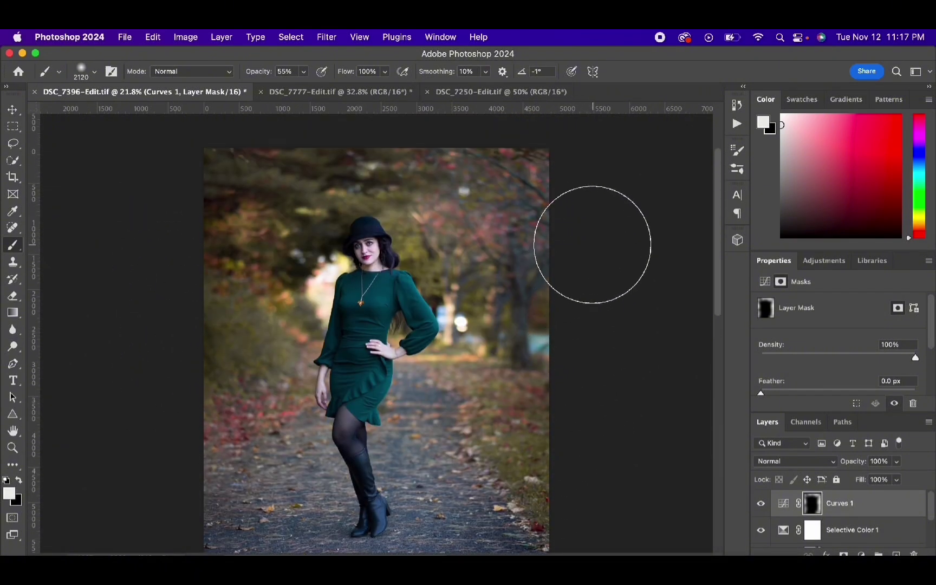
scroll(555, 194, up, 2)
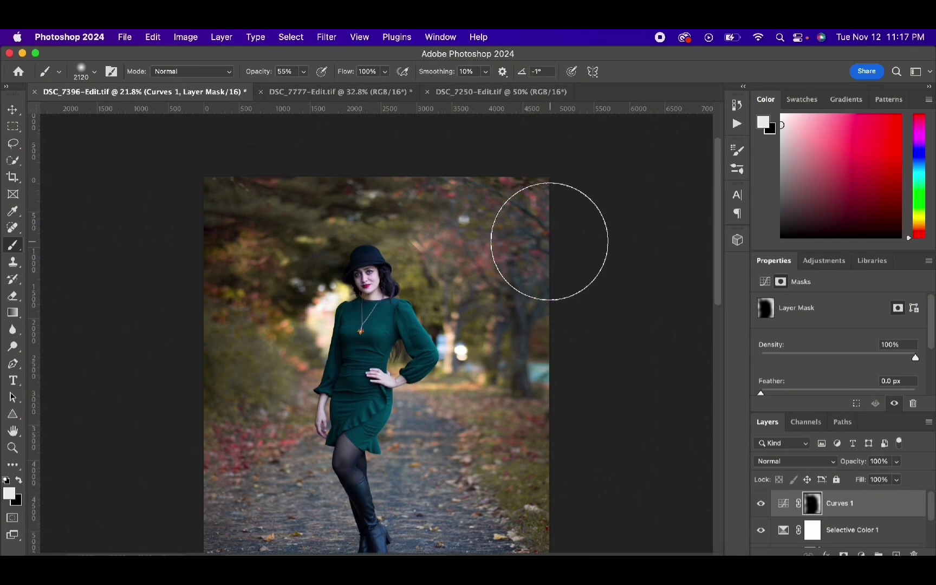
scroll(550, 236, down, 1)
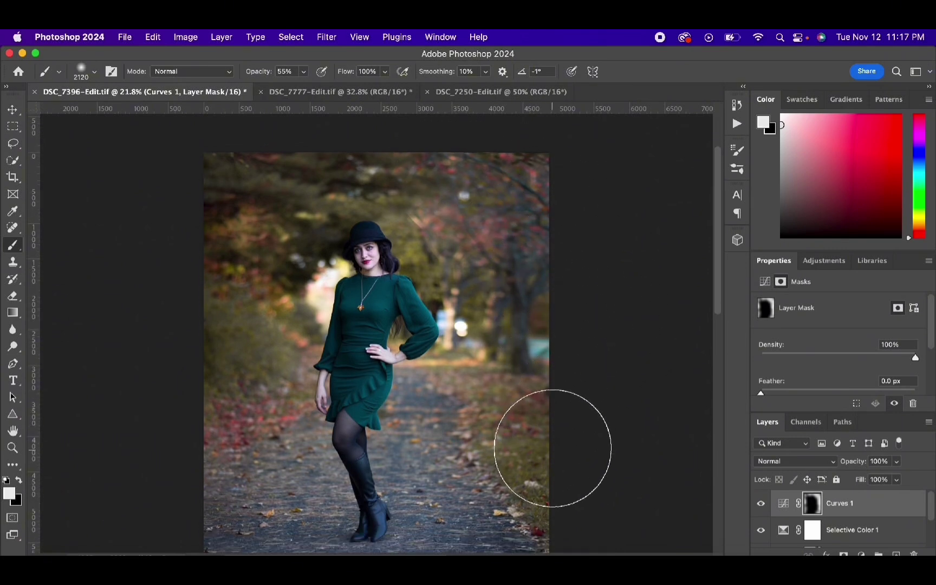
scroll(551, 449, down, 3)
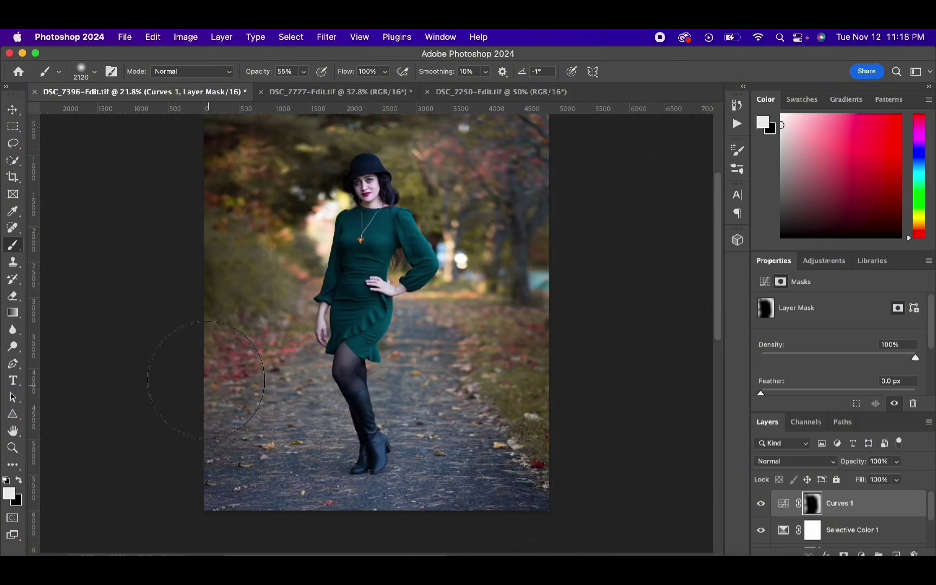
scroll(347, 336, up, 2)
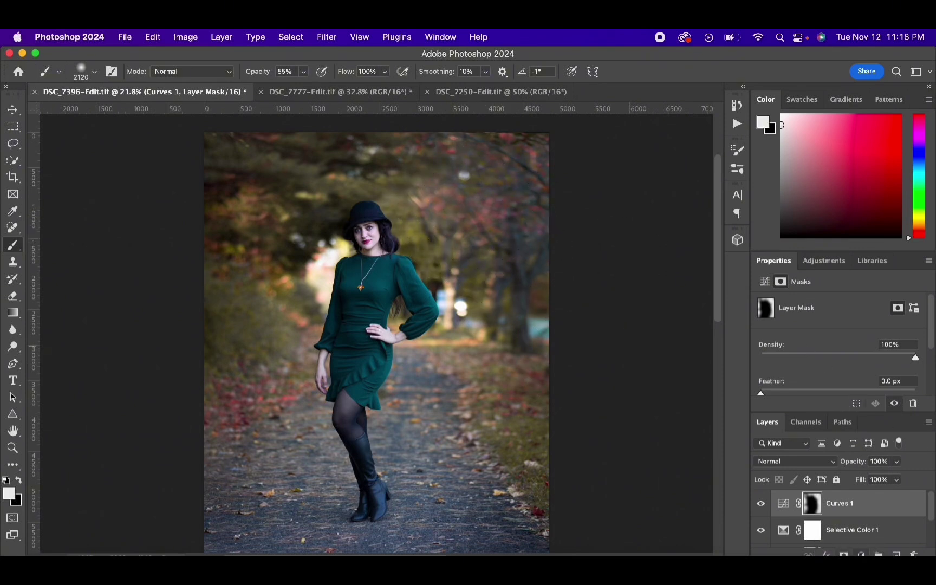
Add a second Hue/Saturation adjustment layer with Hue -29 and invert its mask to black.
click(861, 554)
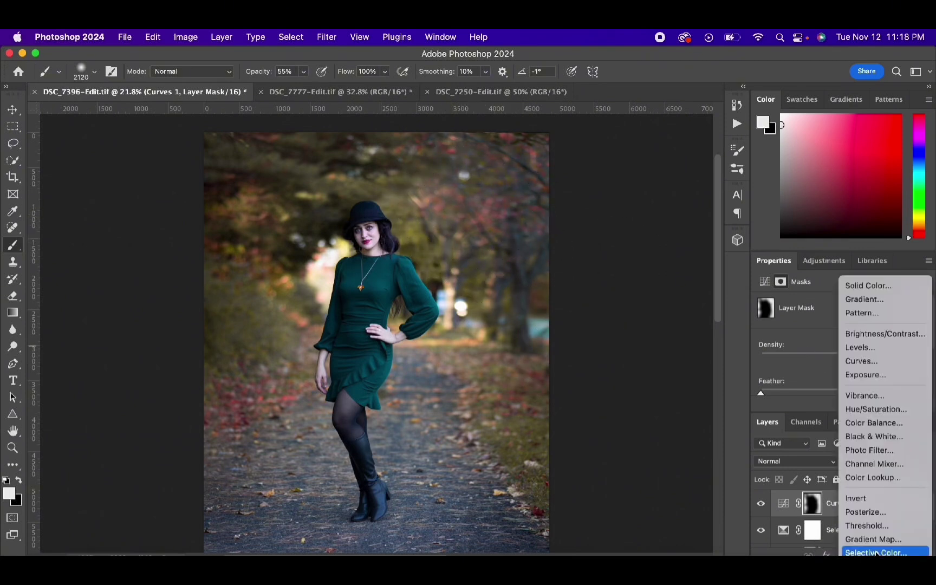
click(876, 409)
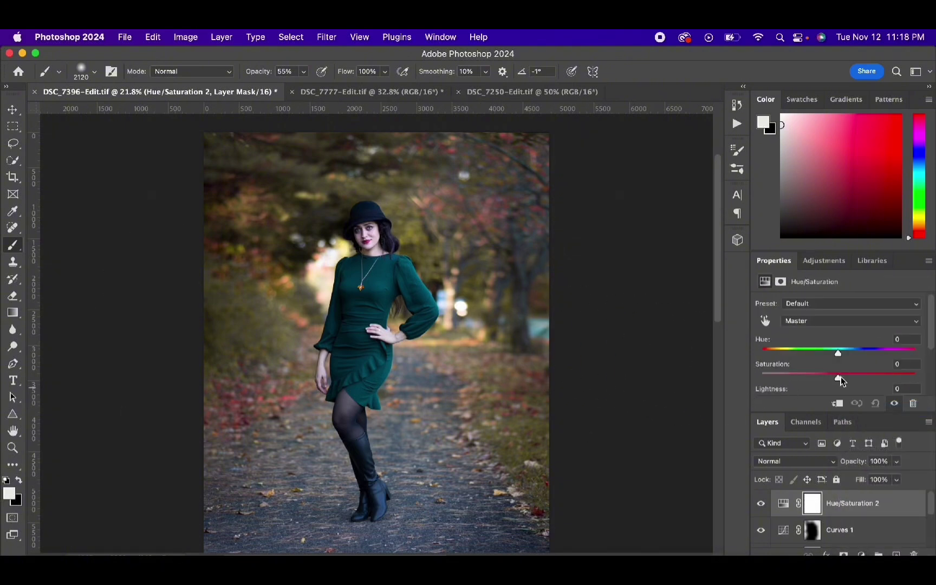
drag(837, 355, 818, 356)
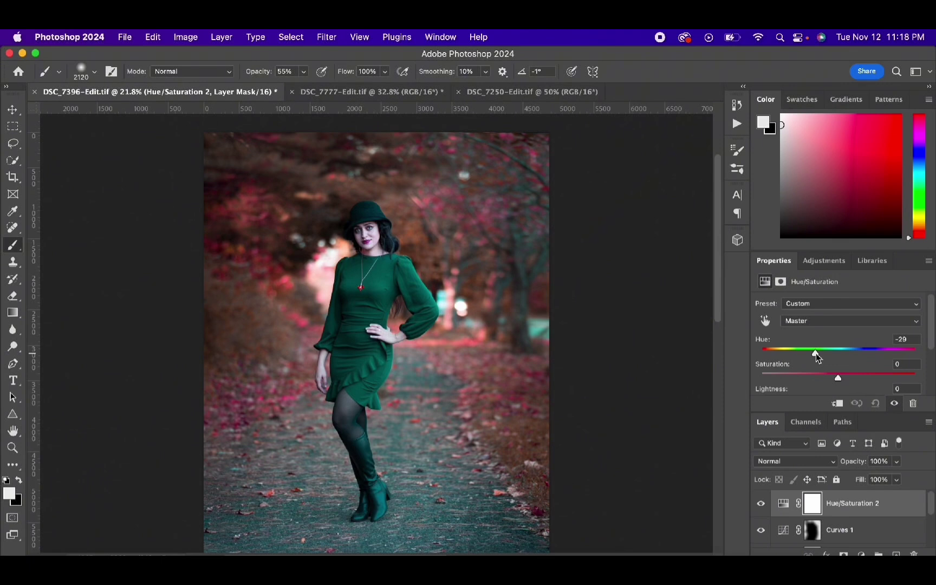
click(814, 505)
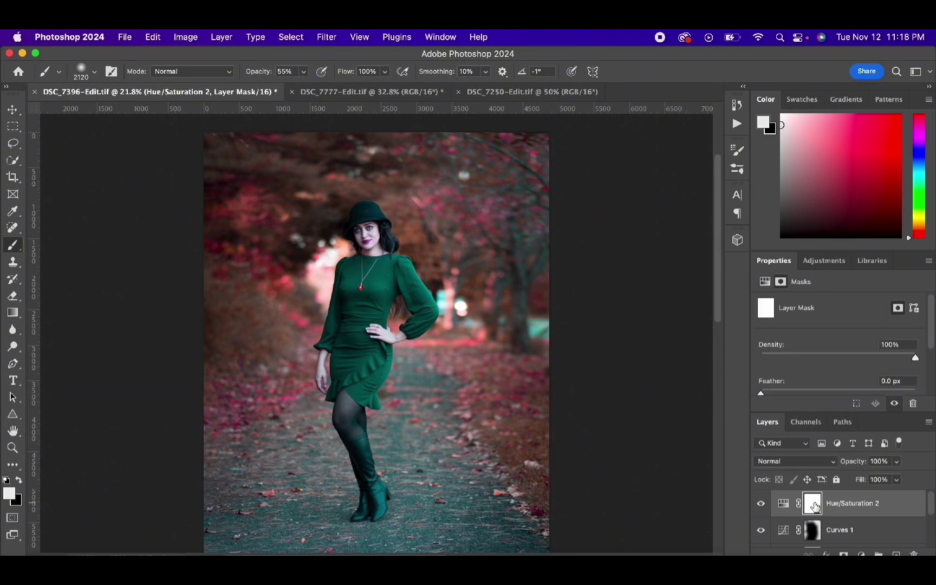
key(super+i)
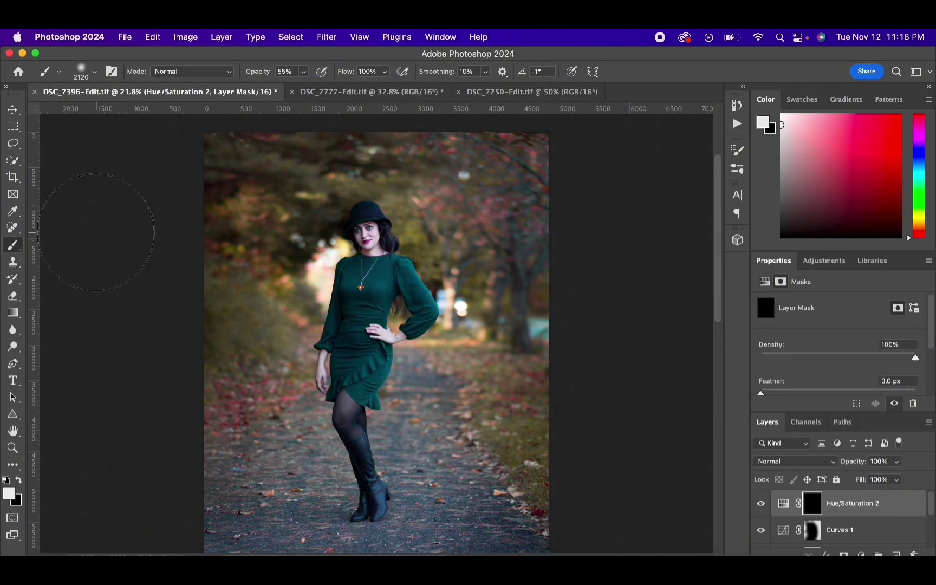
Paint white at 31% opacity on the new Hue/Saturation mask over parts of the background foliage, using a 476 px soft brush.
click(304, 74)
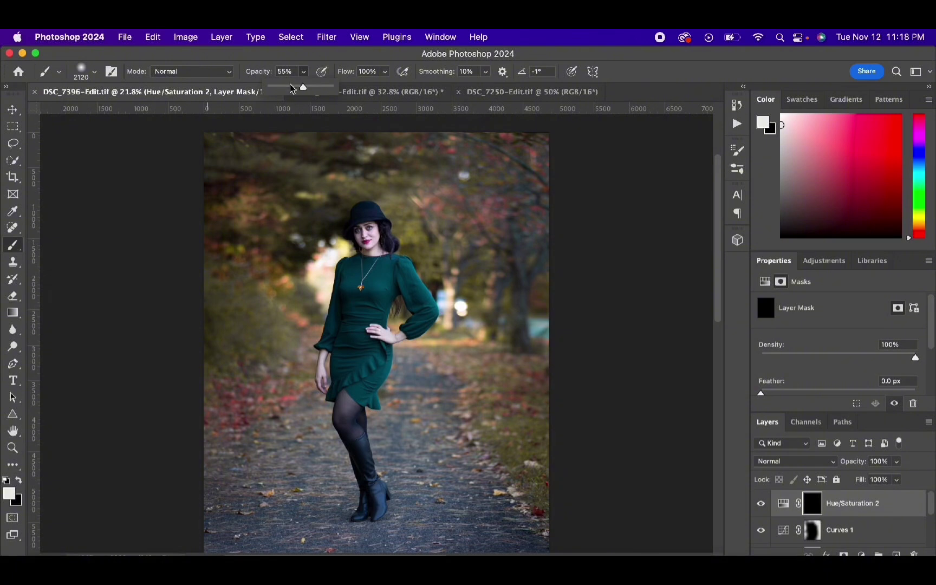
drag(291, 89, 287, 88)
right_click(391, 215)
text(380)
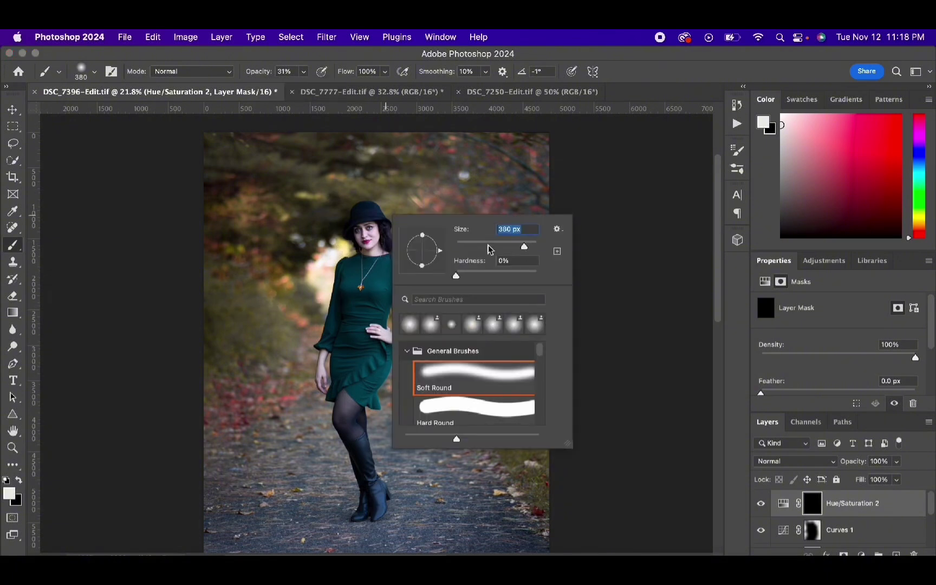
drag(525, 248, 530, 247)
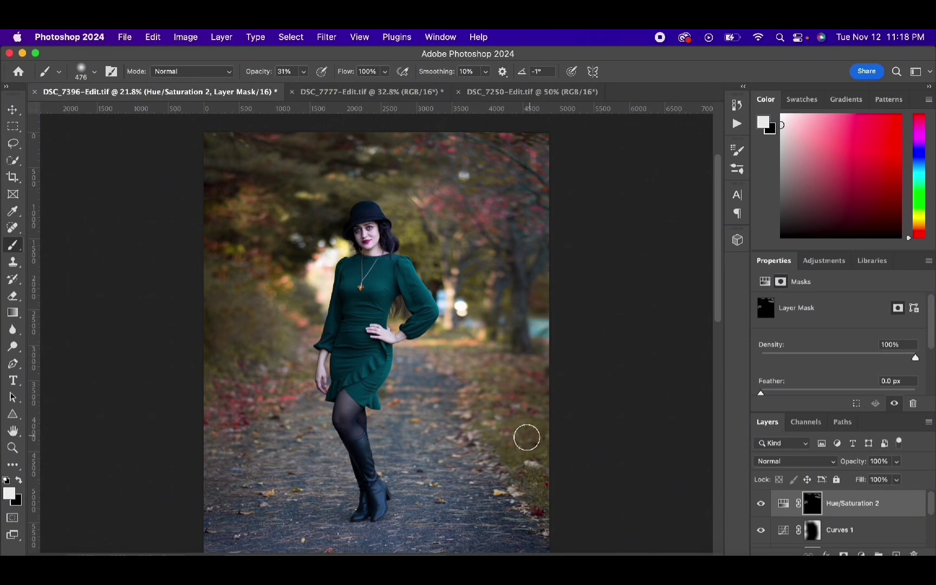
Raise the brush opacity to 65% and paint white on the mask over the trees, grass and fallen leaves around the woman.
right_click(479, 330)
click(303, 72)
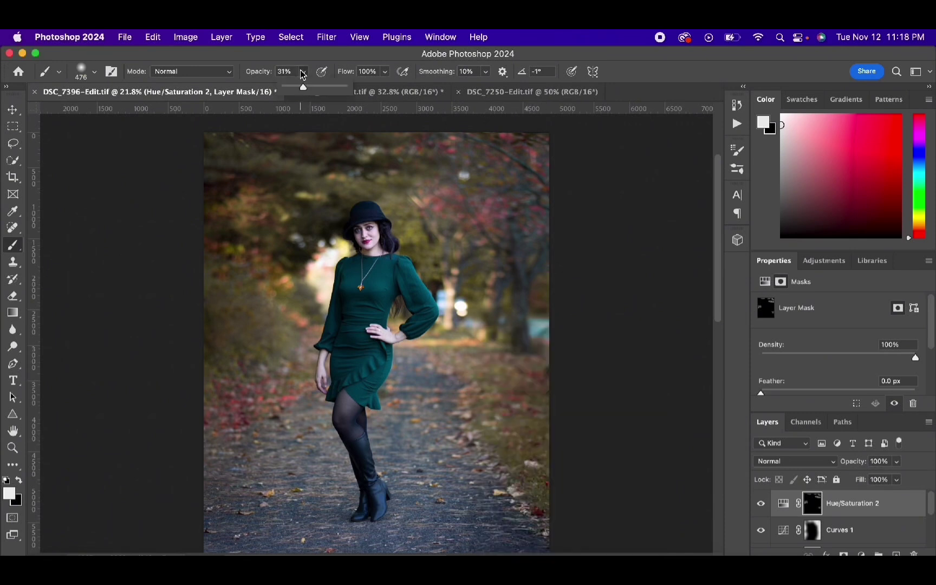
click(323, 86)
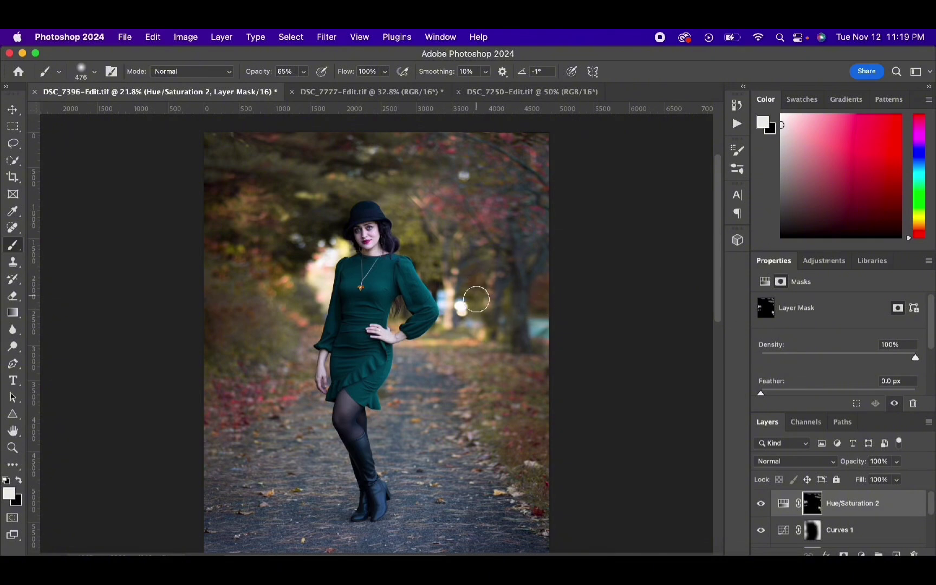
mouse_move(489, 210)
mouse_down()
mouse_move(437, 205)
mouse_move(456, 197)
mouse_move(479, 214)
mouse_move(537, 215)
mouse_up()
mouse_move(282, 147)
mouse_down()
mouse_move(301, 181)
mouse_move(338, 184)
mouse_move(315, 187)
mouse_move(408, 183)
mouse_move(377, 179)
mouse_move(421, 174)
mouse_up()
drag(479, 253, 507, 351)
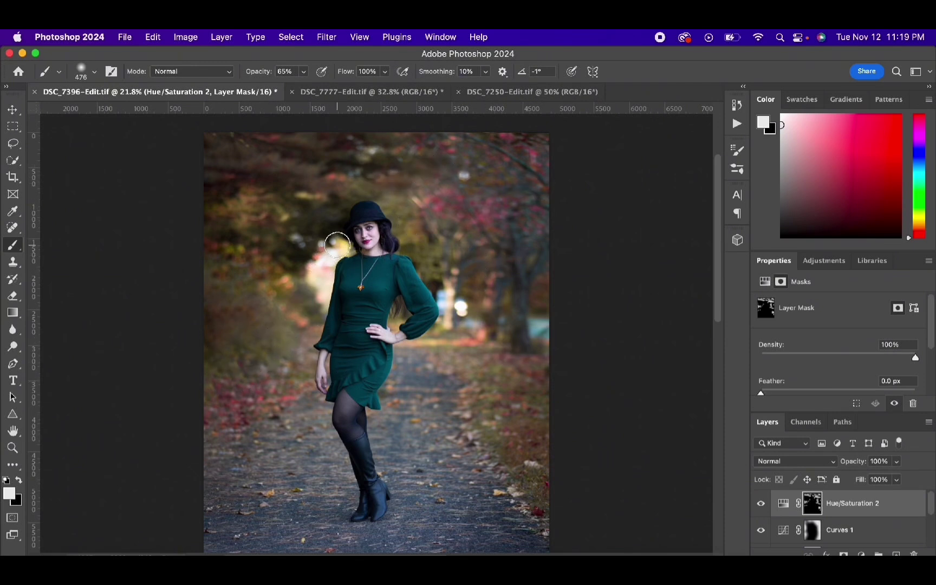
mouse_move(458, 378)
mouse_down()
mouse_move(474, 431)
mouse_move(530, 433)
mouse_move(533, 364)
mouse_move(547, 358)
mouse_move(560, 514)
mouse_up()
scroll(461, 345, down, 1)
scroll(465, 325, up, 3)
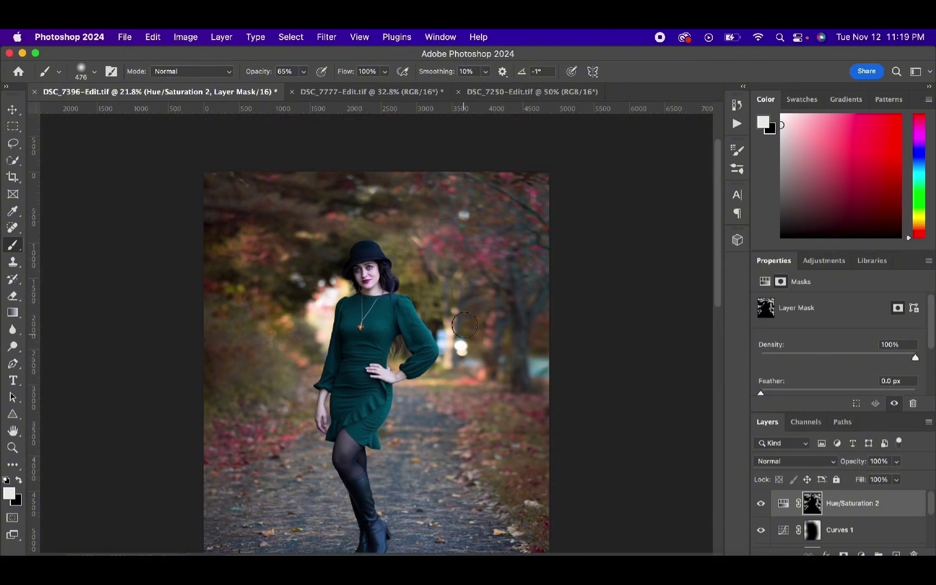
scroll(515, 216, down, 1)
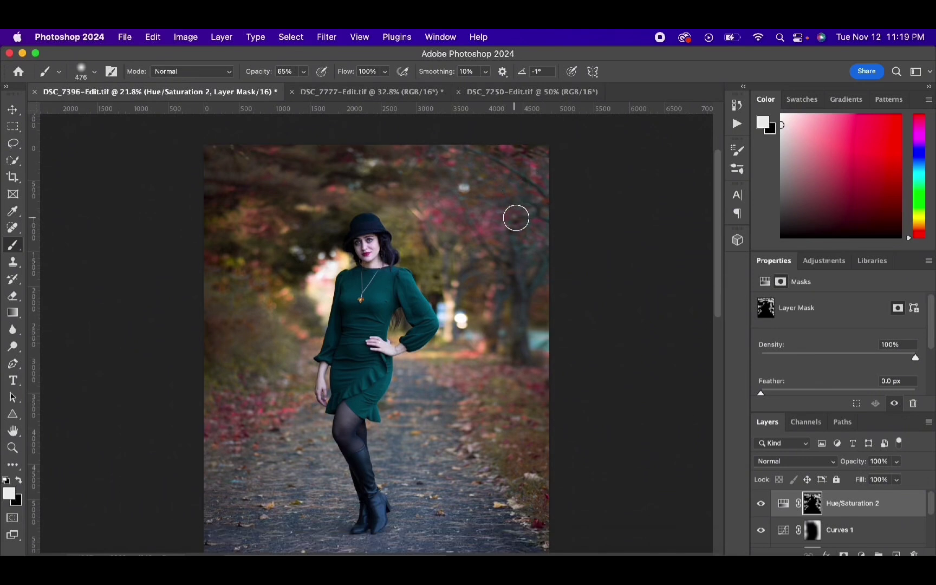
scroll(550, 373, up, 1)
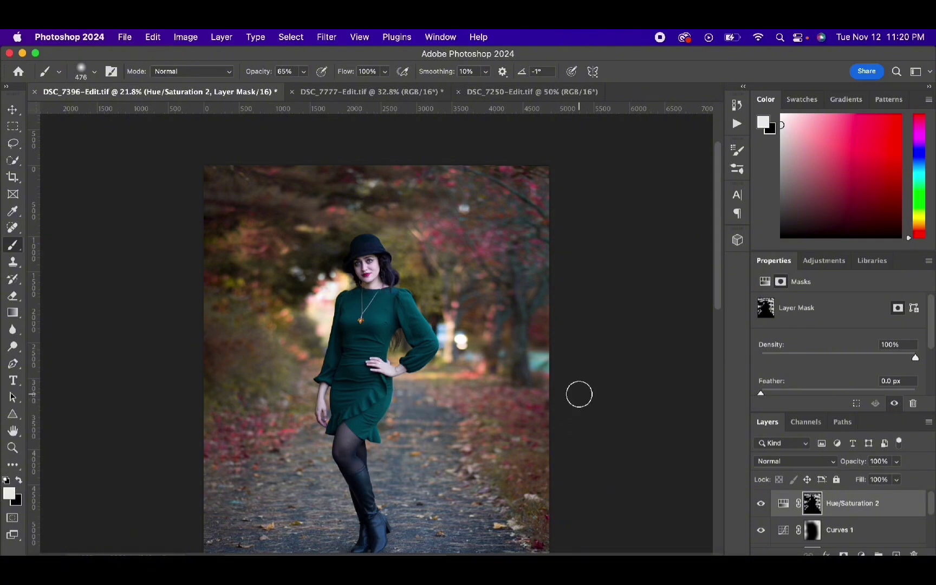
scroll(580, 396, down, 1)
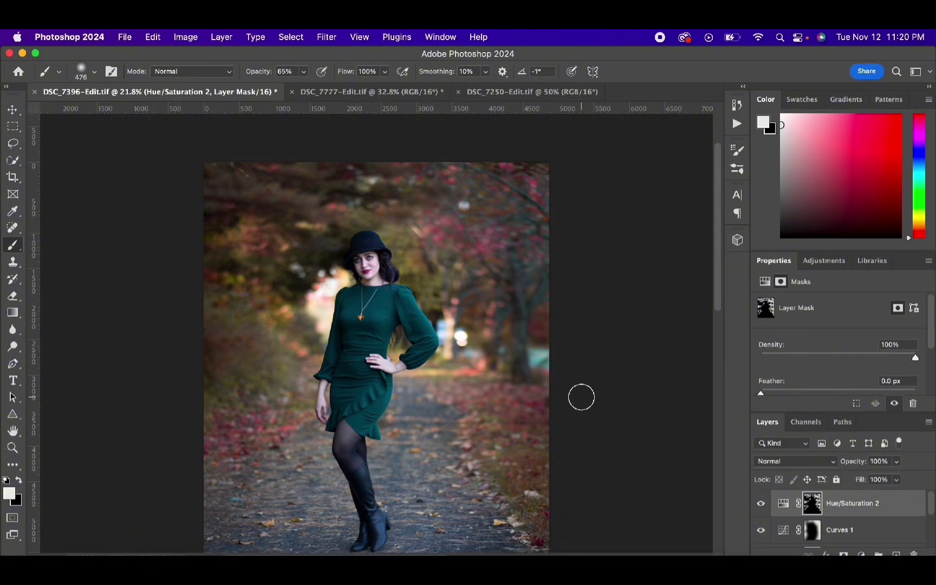
scroll(583, 316, down, 1)
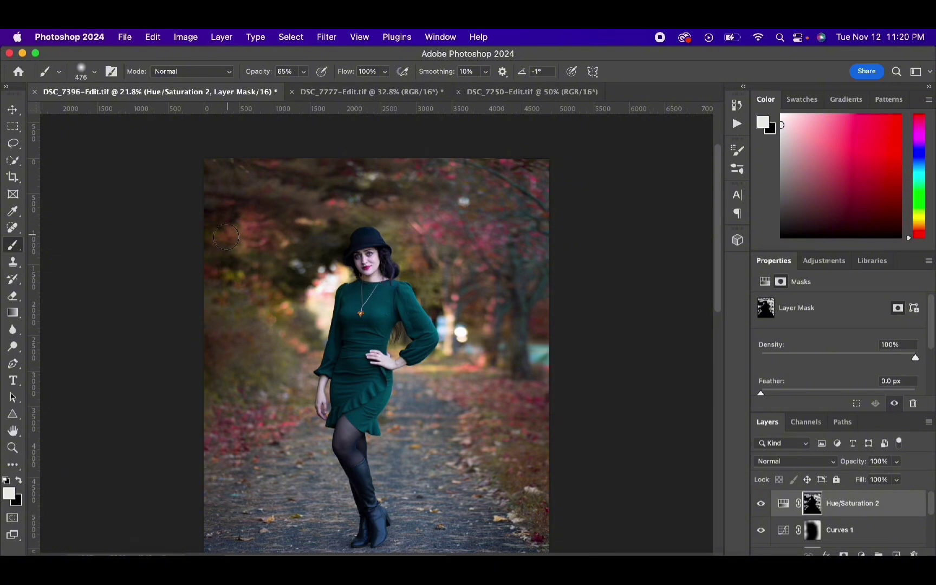
scroll(338, 257, up, 5)
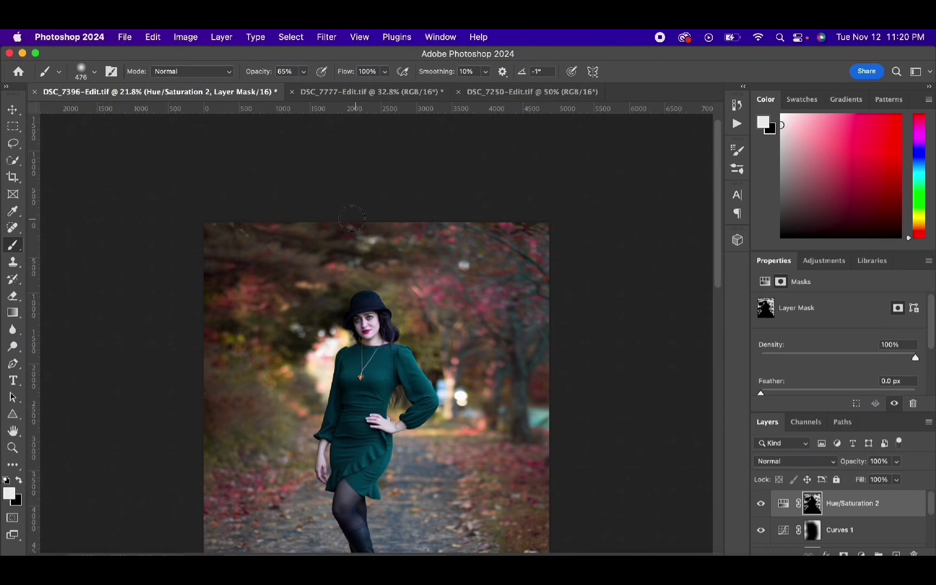
Set the Hue/Saturation 2 adjustment's hue to -31 and reduce its layer opacity to 82%.
scroll(352, 219, down, 3)
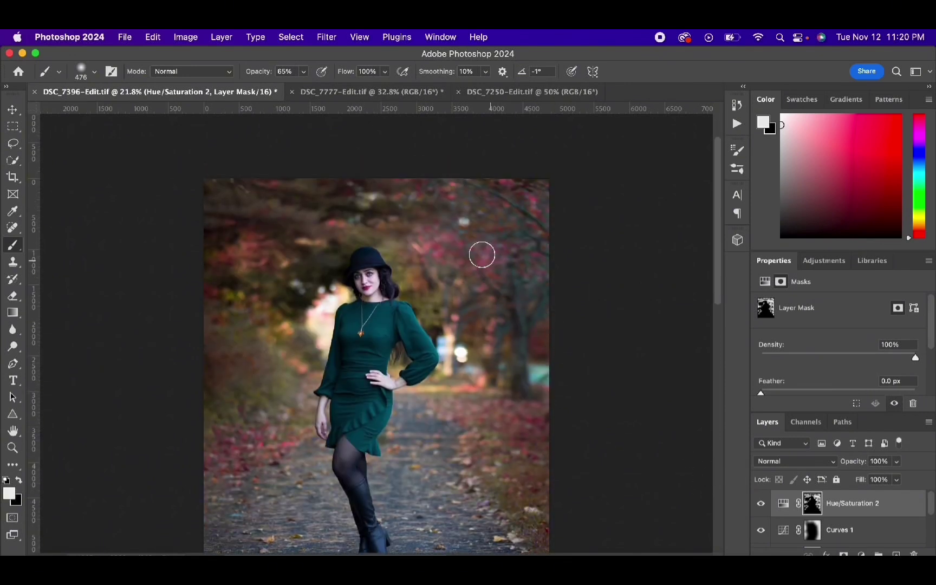
scroll(596, 282, down, 2)
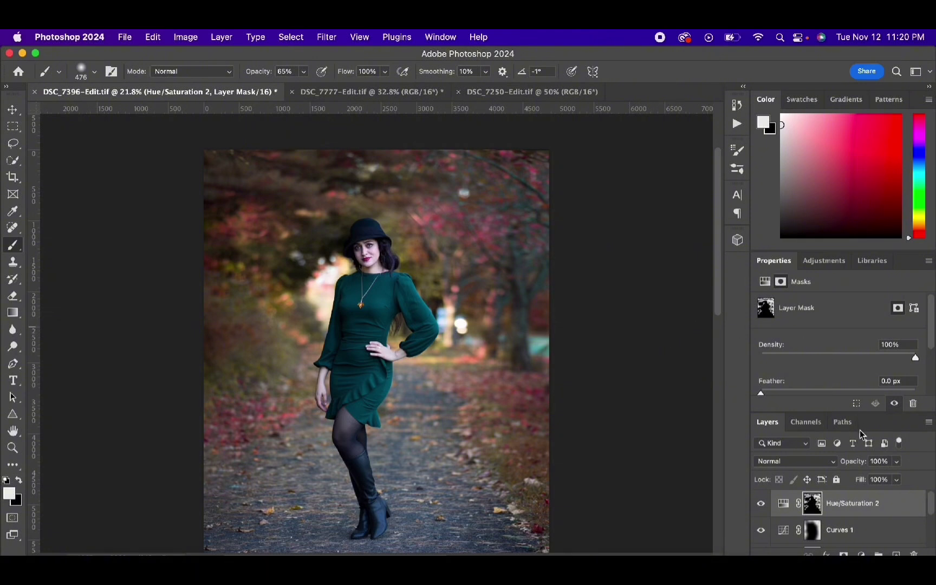
click(898, 461)
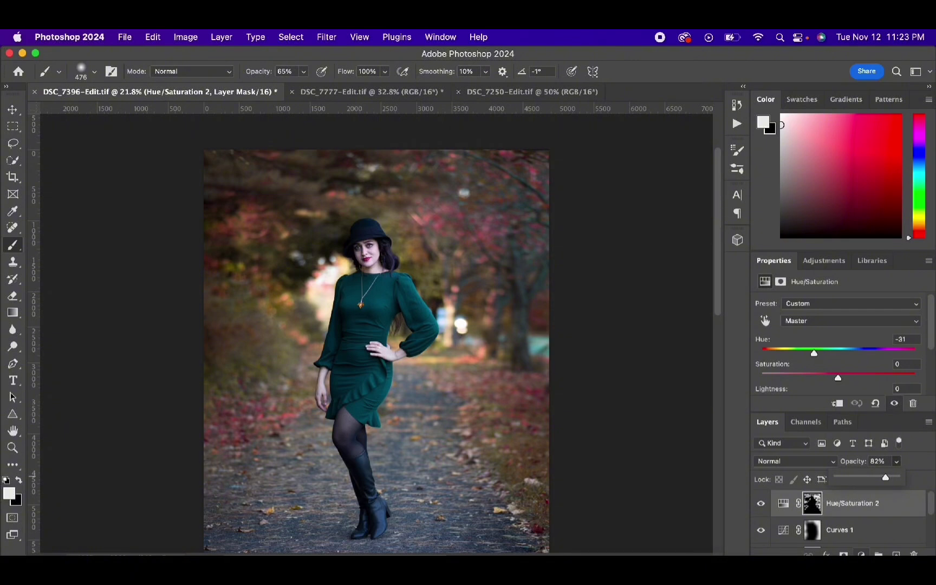
Add a Selective Color adjustment layer and set Yellow to +100% for the Blacks.
click(862, 554)
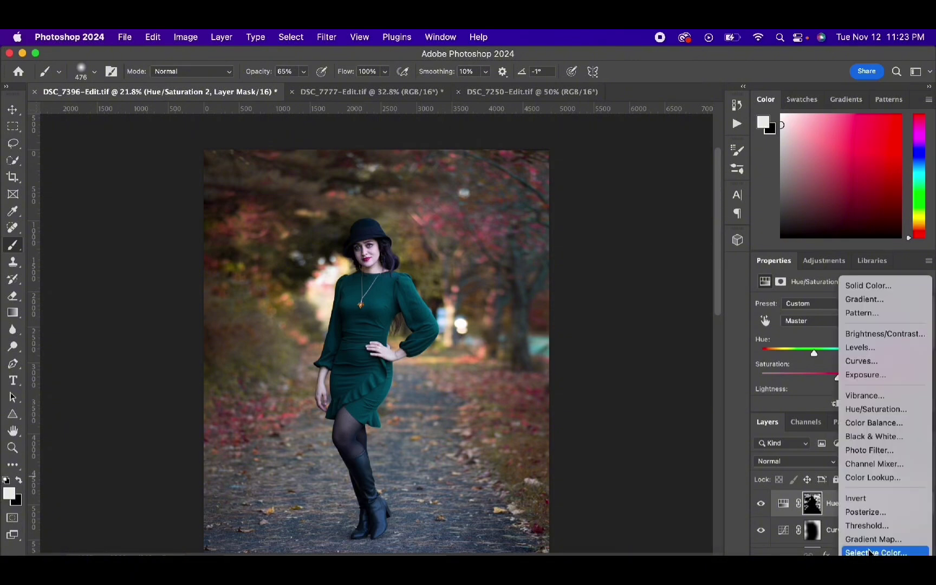
click(869, 552)
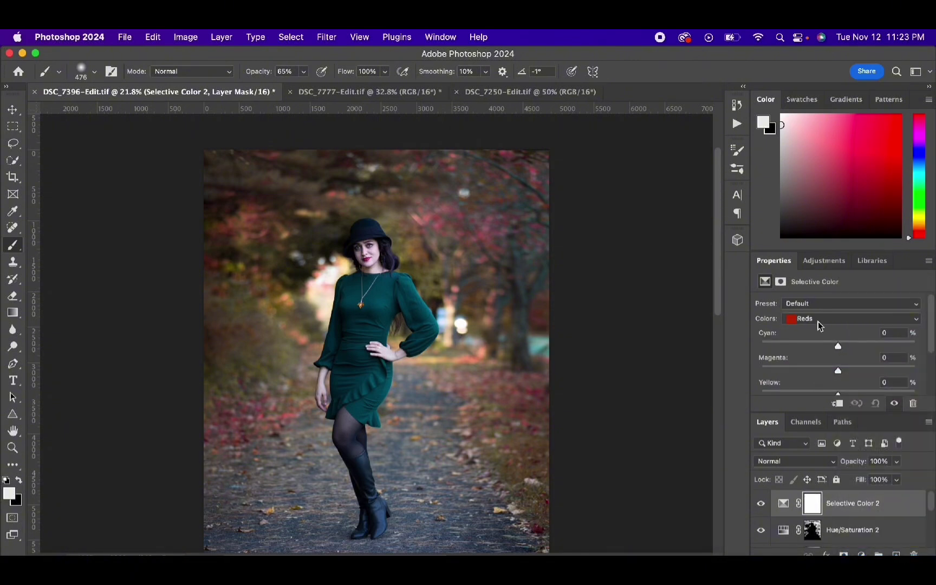
click(832, 319)
click(832, 396)
drag(839, 395, 932, 396)
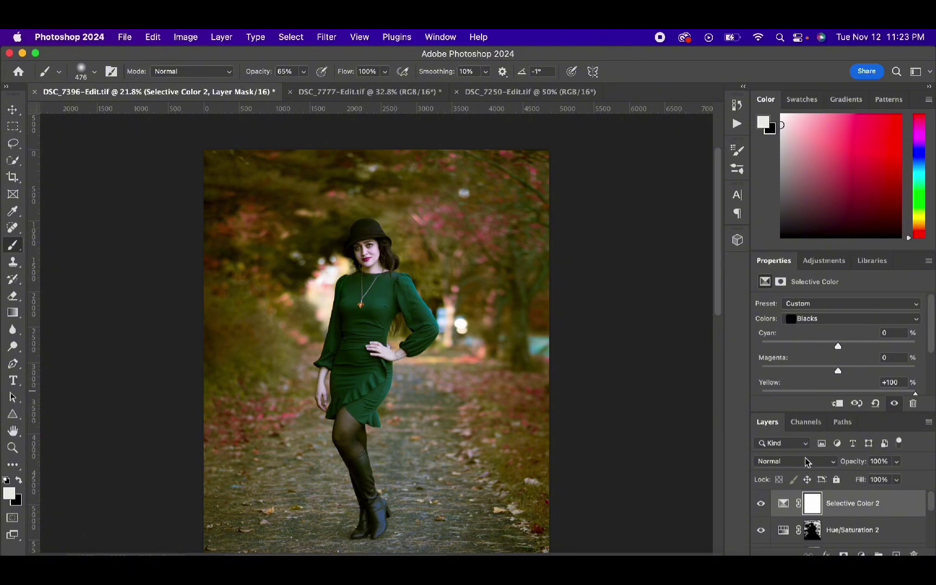
Invert the Selective Color mask, paint white over the background foliage at 65% brush opacity, and lower the layer opacity to 32%.
click(815, 503)
key(super+i)
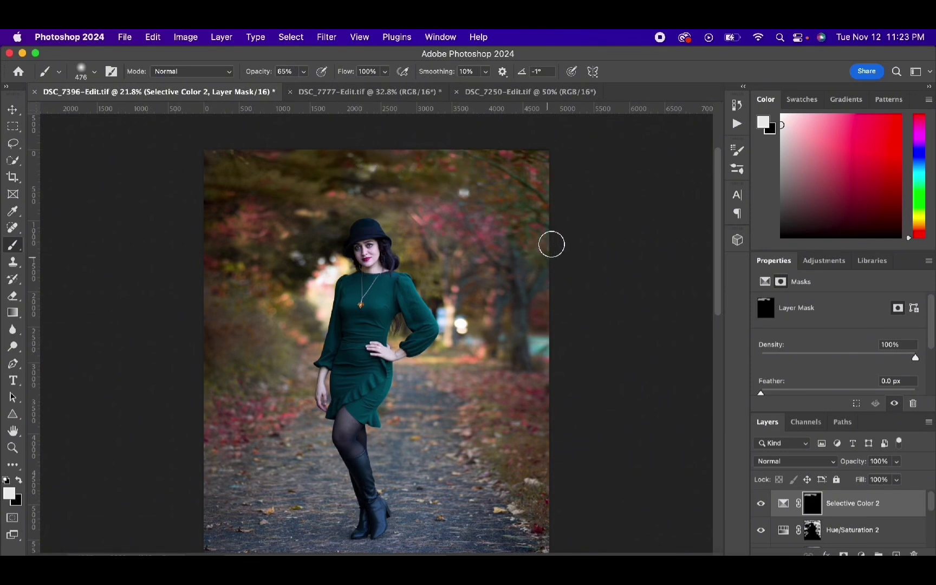
mouse_move(480, 235)
mouse_down()
mouse_move(503, 382)
mouse_move(417, 206)
mouse_move(447, 236)
mouse_move(464, 305)
mouse_up()
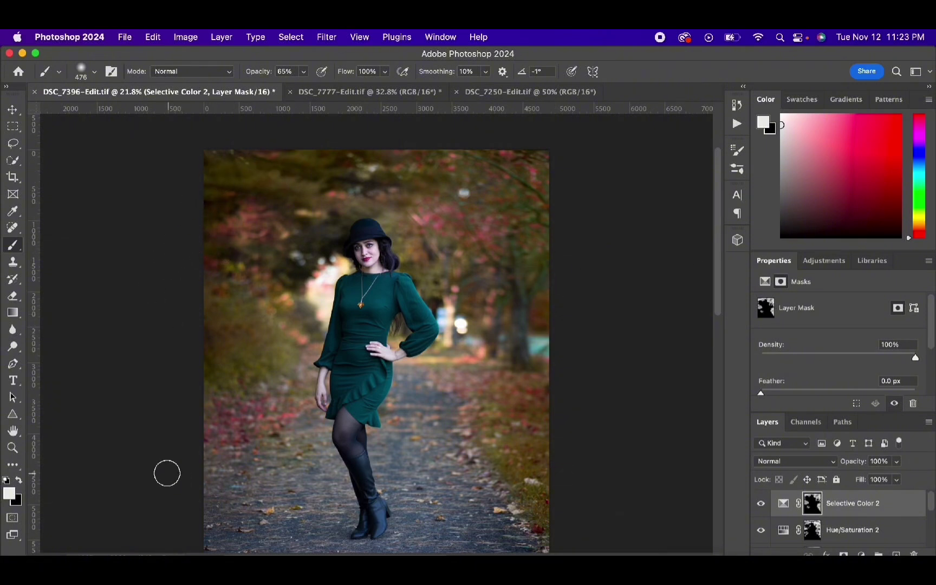
drag(853, 461, 818, 461)
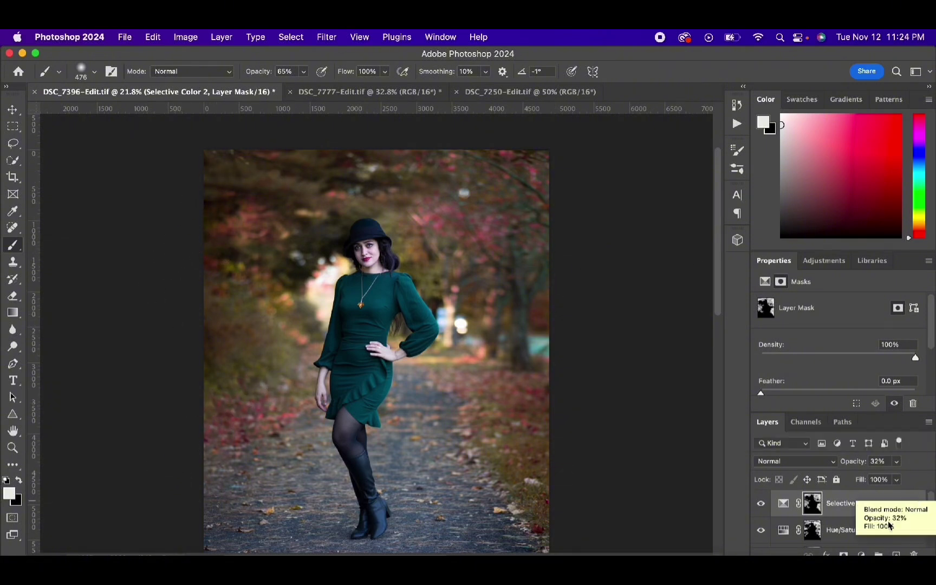
Merge all layers from Selective Color 2 down through Background into a single layer.
shift+click(837, 531)
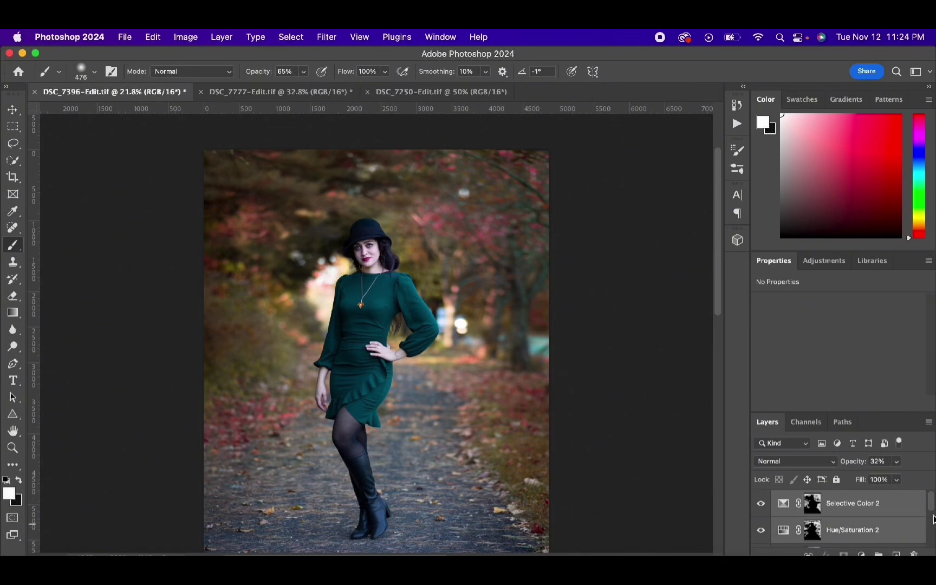
drag(932, 512, 931, 527)
scroll(933, 521, down, 1)
scroll(918, 528, up, 1)
shift+click(900, 523)
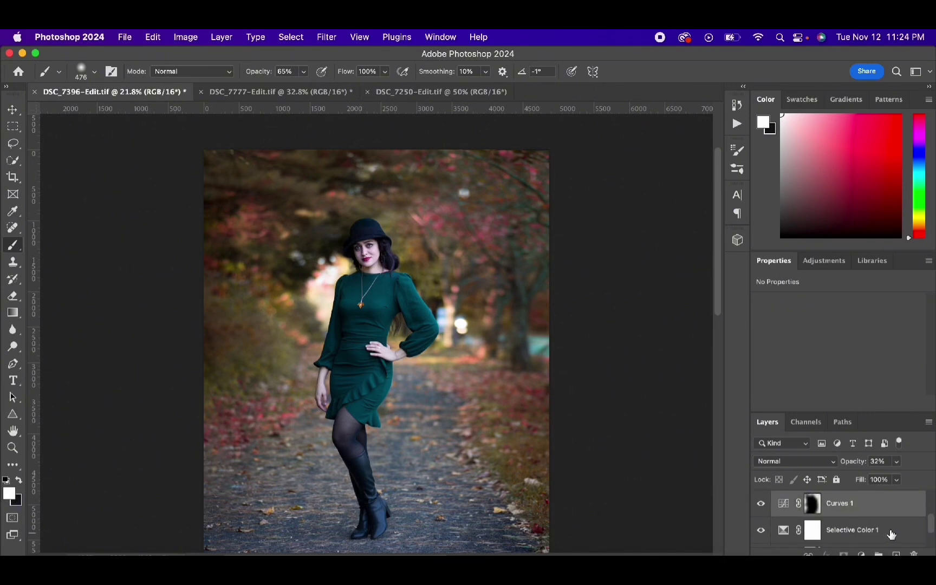
scroll(932, 536, down, 2)
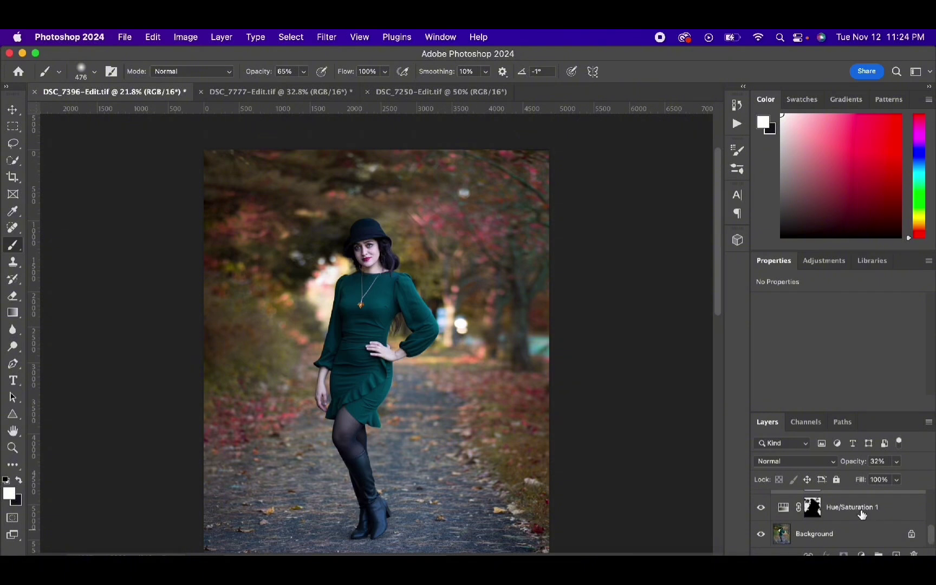
shift+click(861, 514)
shift+click(853, 532)
right_click(853, 532)
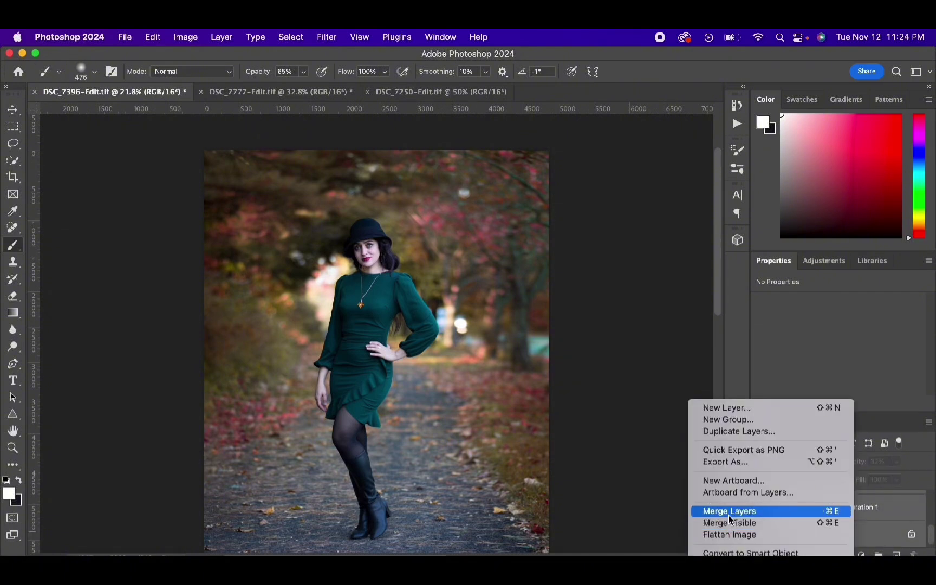
click(730, 513)
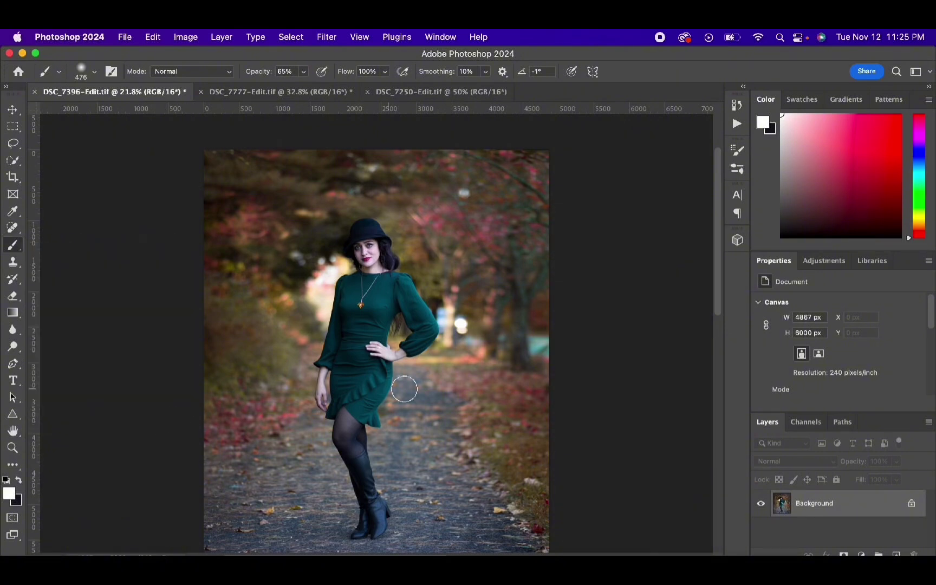
Add a Curves adjustment layer that brightens the midtones and invert its mask to black.
scroll(477, 433, down, 2)
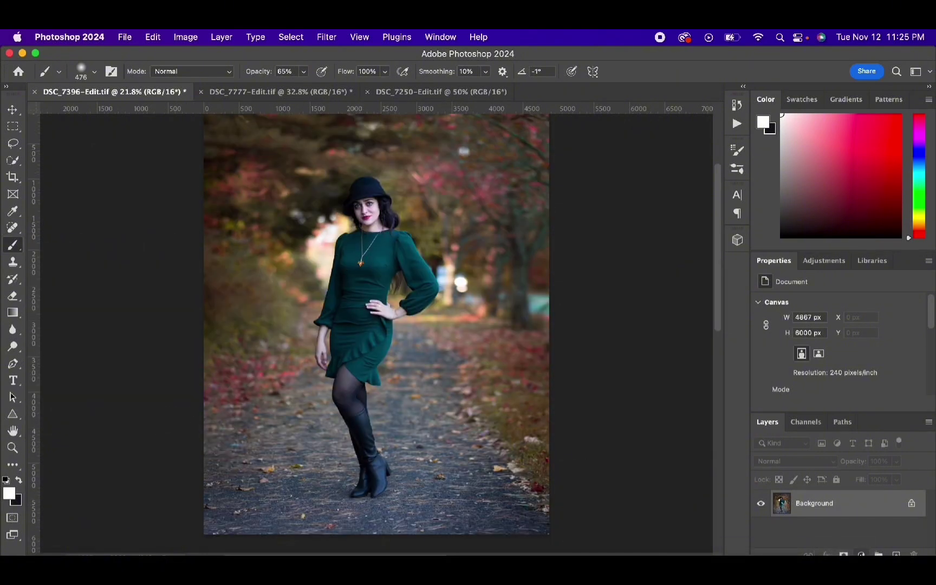
click(857, 555)
click(878, 443)
drag(856, 385, 844, 381)
click(812, 504)
key(super+i)
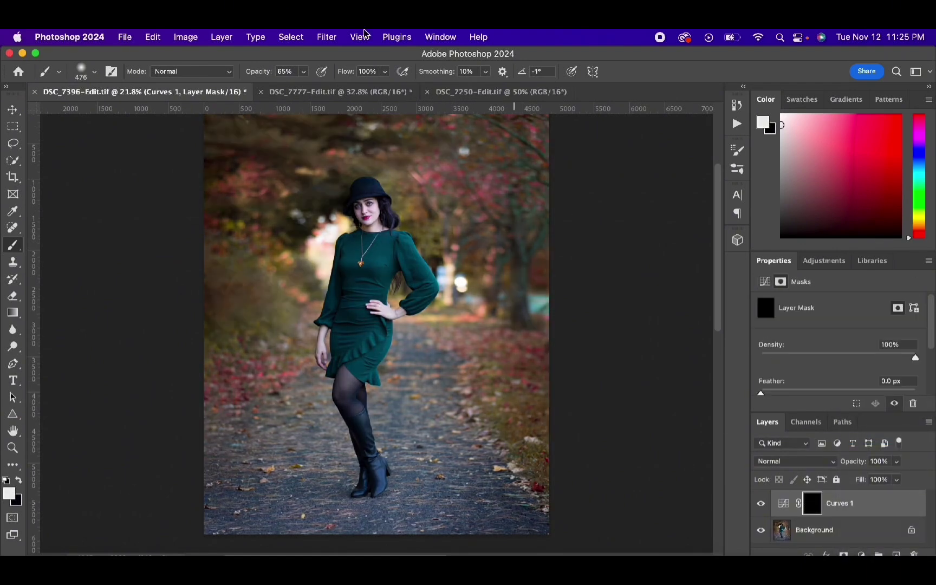
Paint white down the woman's figure on the Curves mask with a 2480 px soft brush and lower the layer opacity to 54%.
right_click(403, 206)
text(2480)
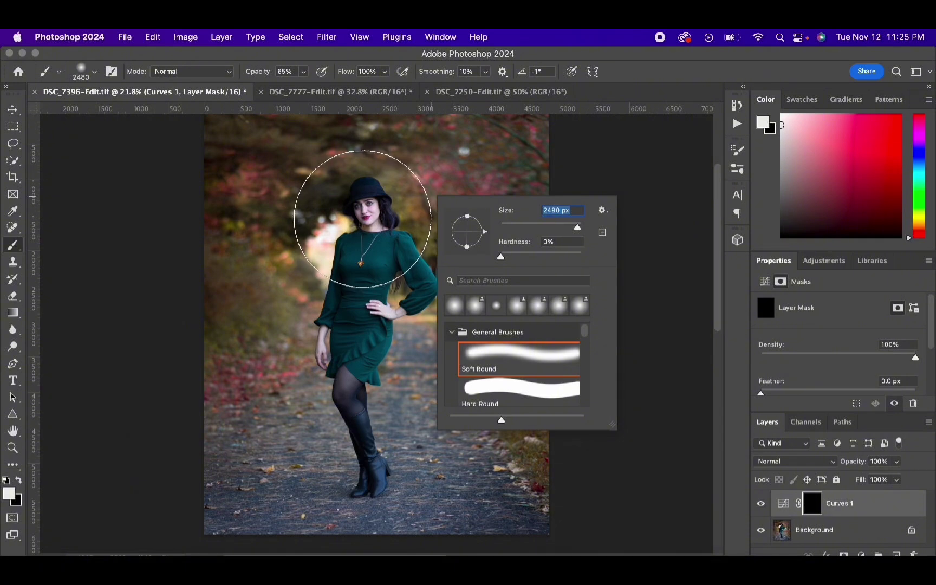
key(Return)
drag(334, 188, 334, 428)
scroll(379, 211, up, 2)
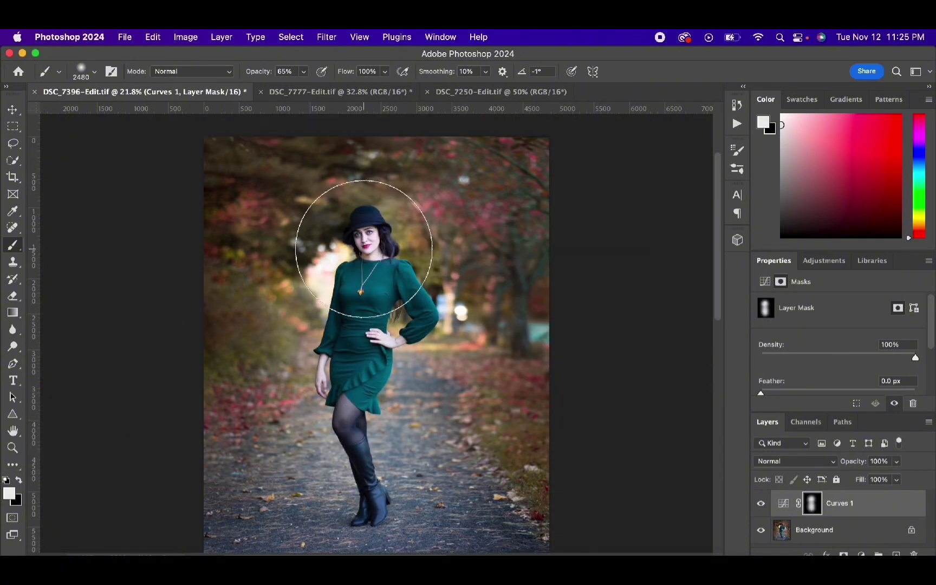
click(897, 462)
drag(901, 477, 870, 478)
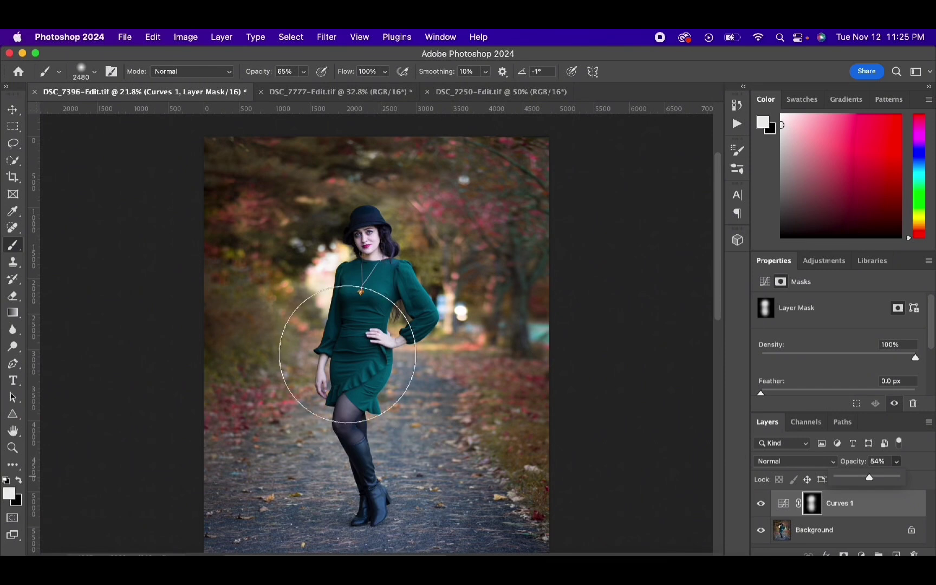
Paint black at 65% opacity on the Curves mask over fine details around the eyes, using a 12 px soft brush.
click(12, 450)
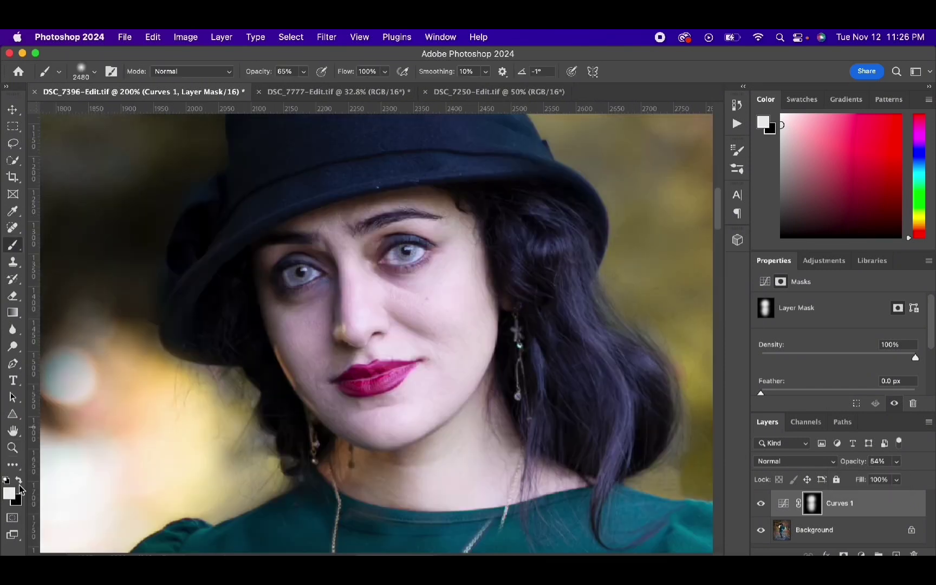
click(19, 482)
right_click(409, 282)
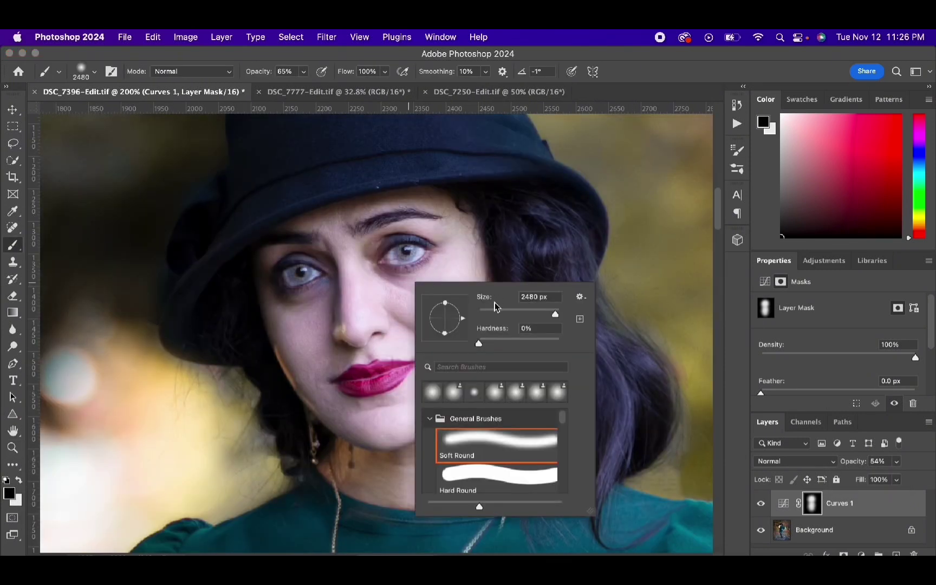
text(20)
drag(486, 312, 484, 313)
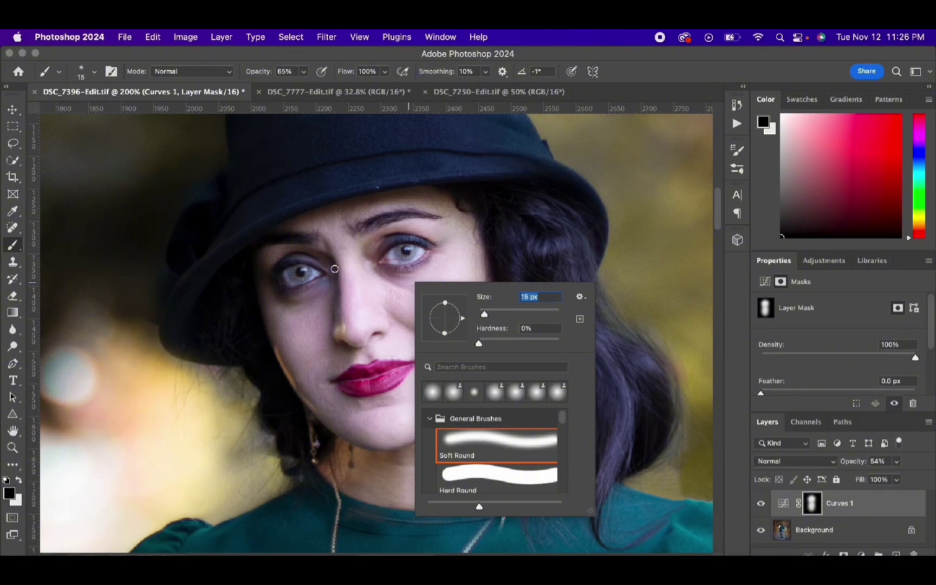
text(12)
key(Return)
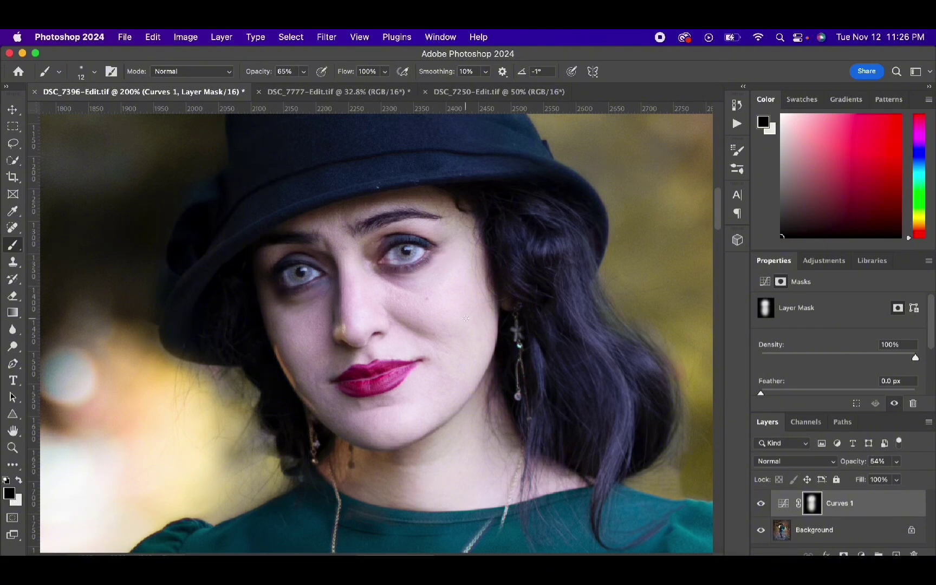
Set the brush opacity to 100% and compare the face with the Curves layer hidden and shown.
key(0)
click(761, 504)
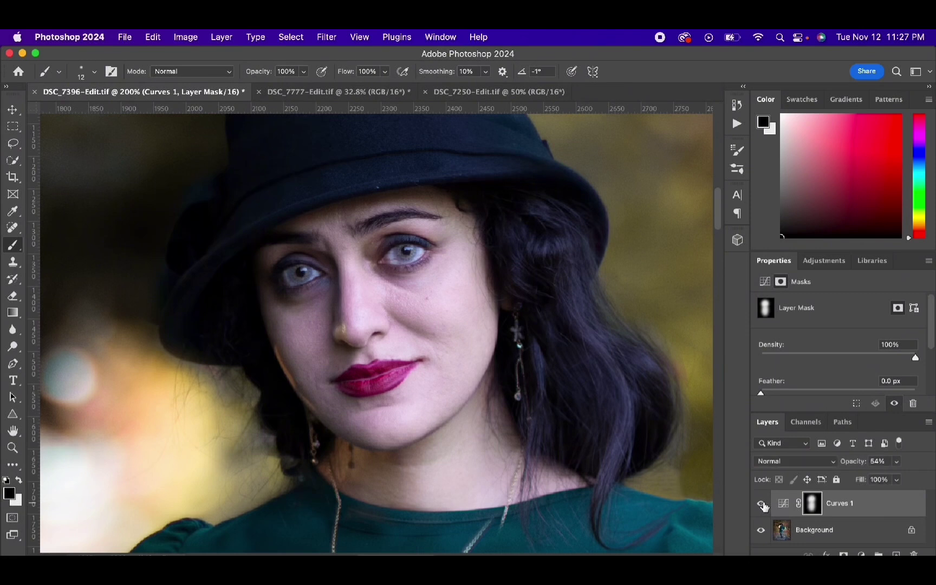
click(760, 503)
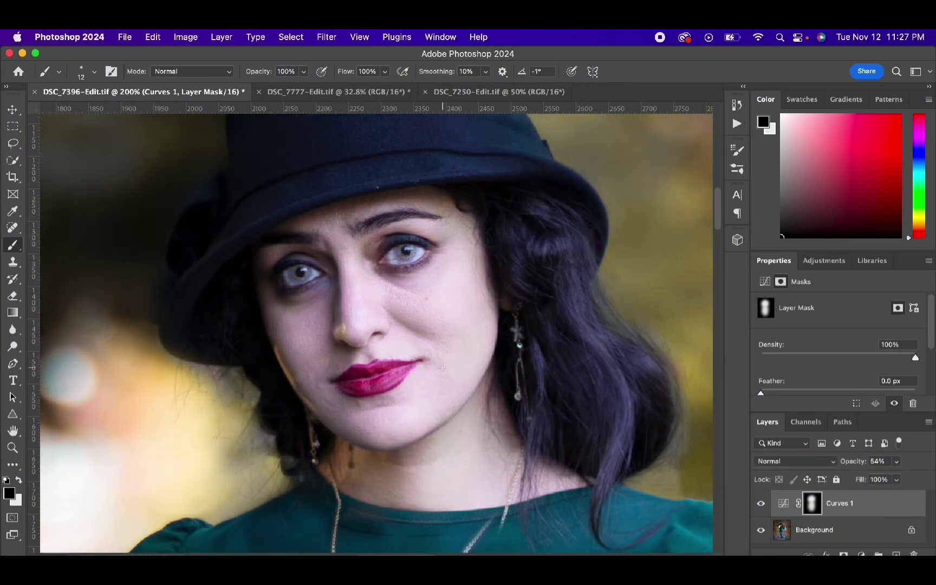
Paint black at 29% opacity on the Curves mask over the woman's cheek with a 91 px soft brush.
right_click(443, 290)
click(549, 317)
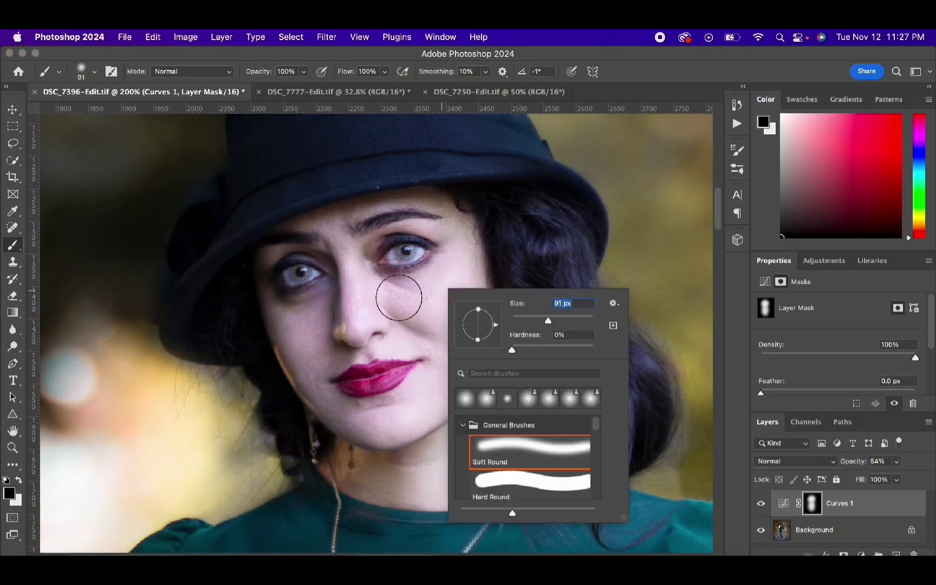
click(304, 71)
click(452, 329)
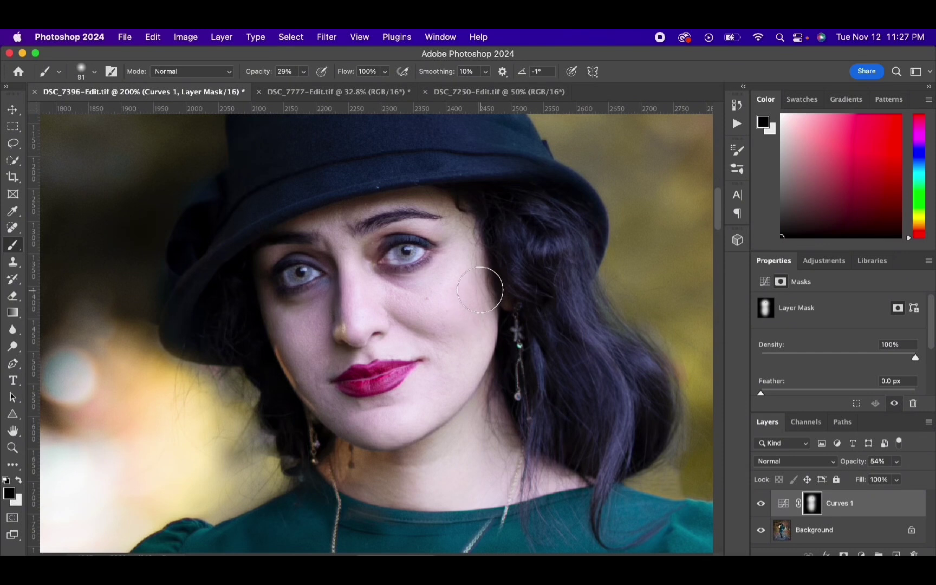
Paint black at 61% opacity on the Curves mask over the facial details, using an 11 px brush enlarged to 31 px.
key(6)
key(1)
right_click(490, 297)
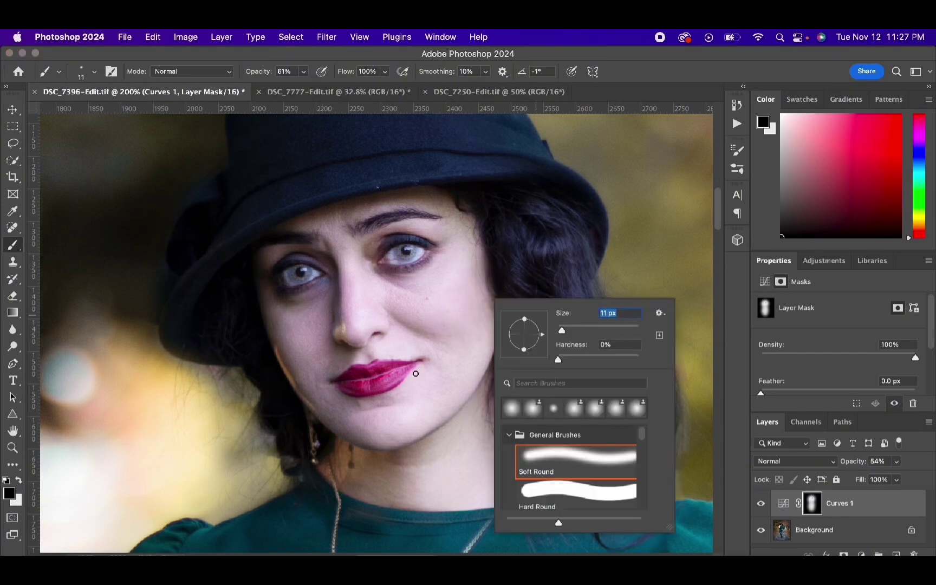
key(Return)
key(bracketright)
key(bracketright)
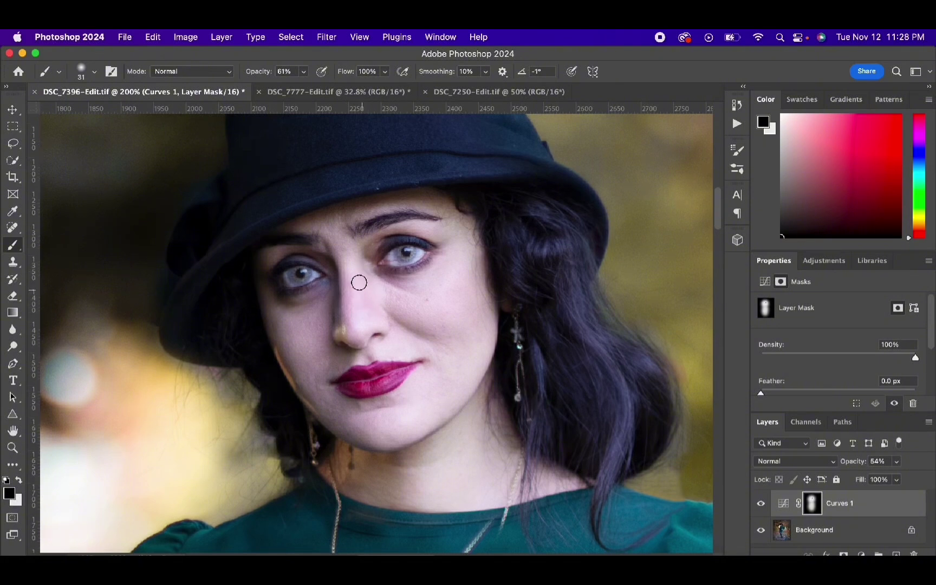
Raise the brush opacity to 100% and paint black on the Curves mask beside the nose with the 31 px brush.
click(304, 71)
drag(306, 87, 393, 108)
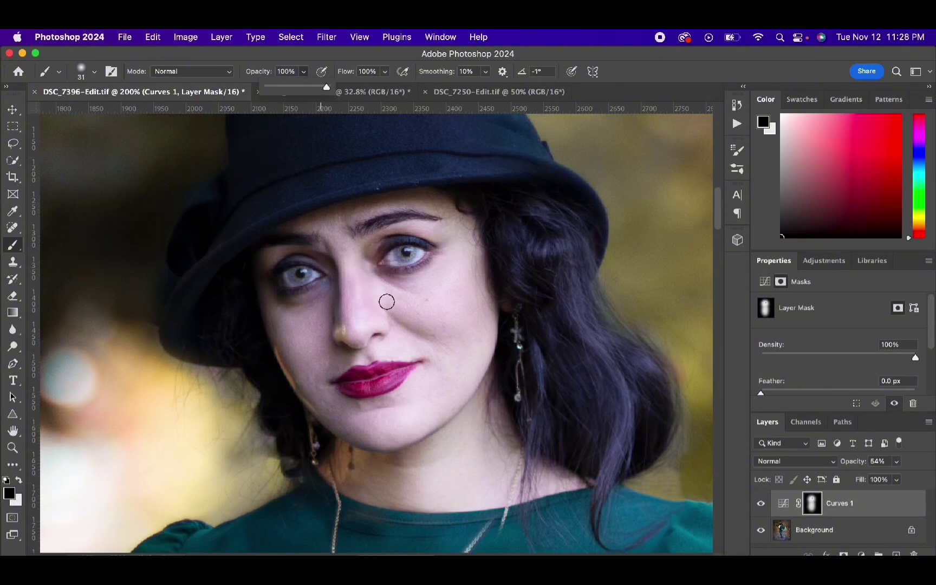
click(366, 312)
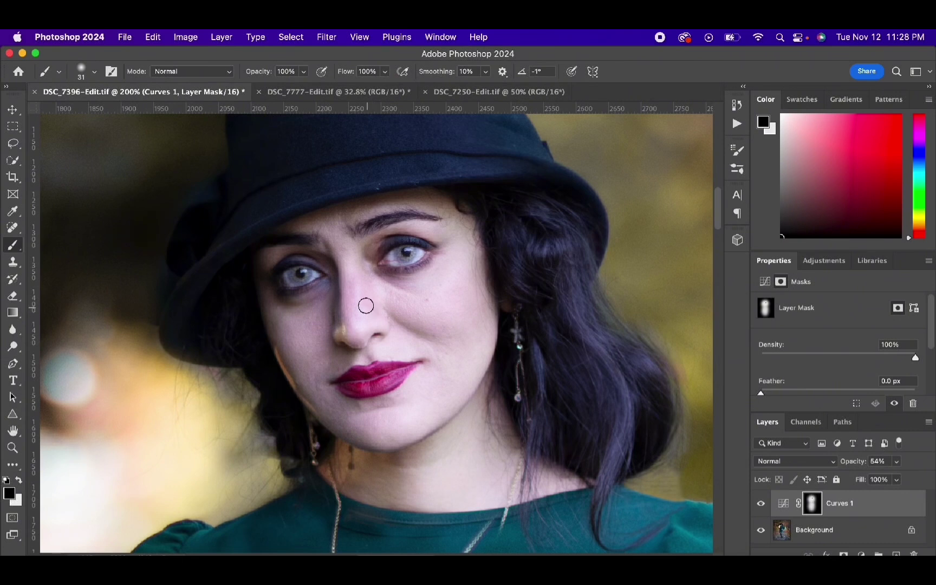
Enlarge the soft brush to 137 px and paint black on the Curves mask over the woman's hair to darken it.
scroll(547, 320, down, 3)
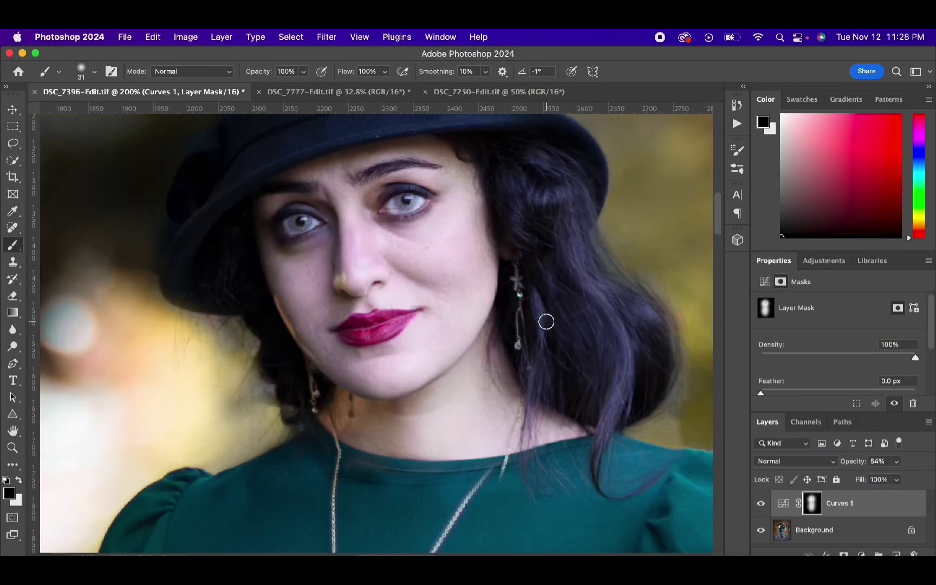
scroll(546, 321, up, 1)
key(bracketright)
key(bracketright)
key(bracketright)
key(bracketright)
key(bracketright)
key(bracketright)
key(bracketright)
key(bracketright)
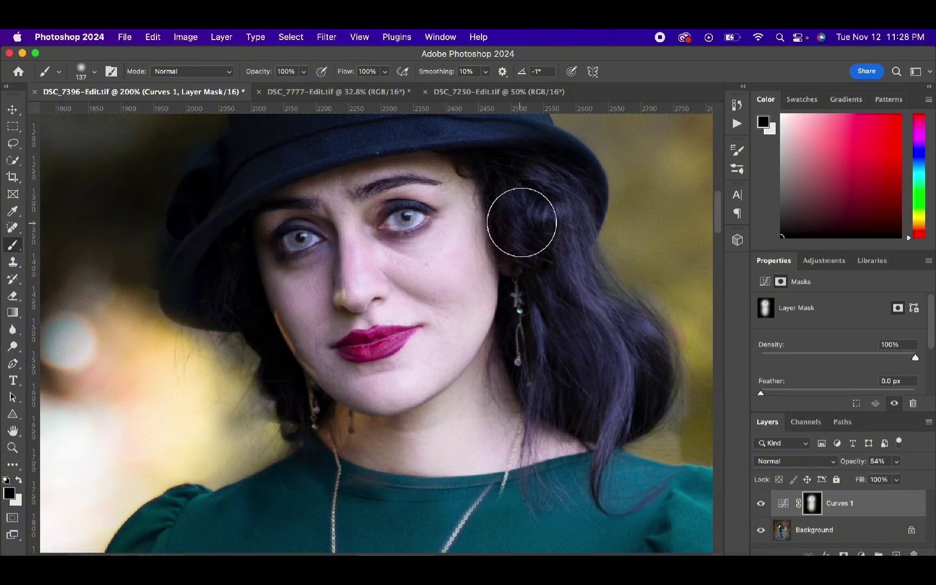
Paint black on the Curves mask over the dress neckline beside the necklace with a 36 px soft brush at 51% opacity.
scroll(601, 325, down, 5)
scroll(514, 358, down, 4)
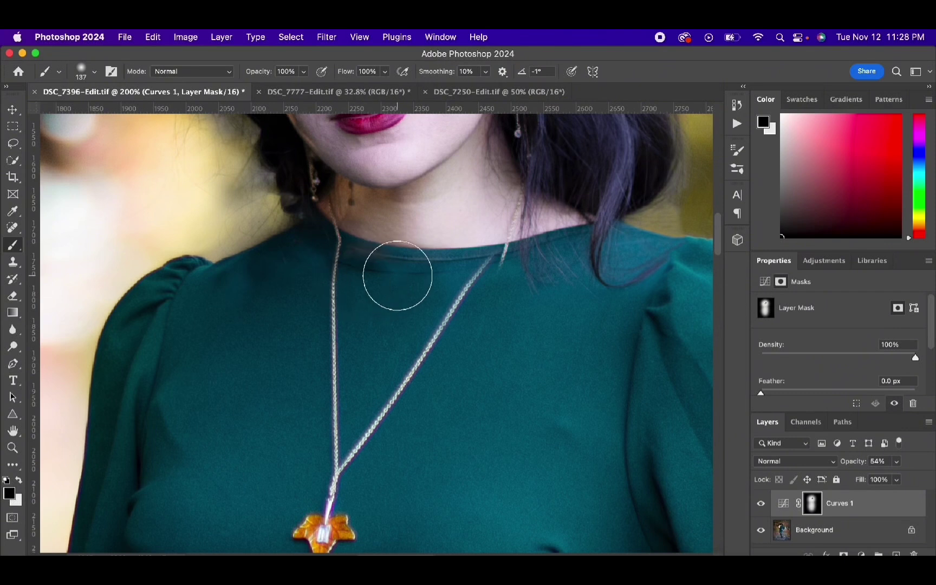
right_click(386, 314)
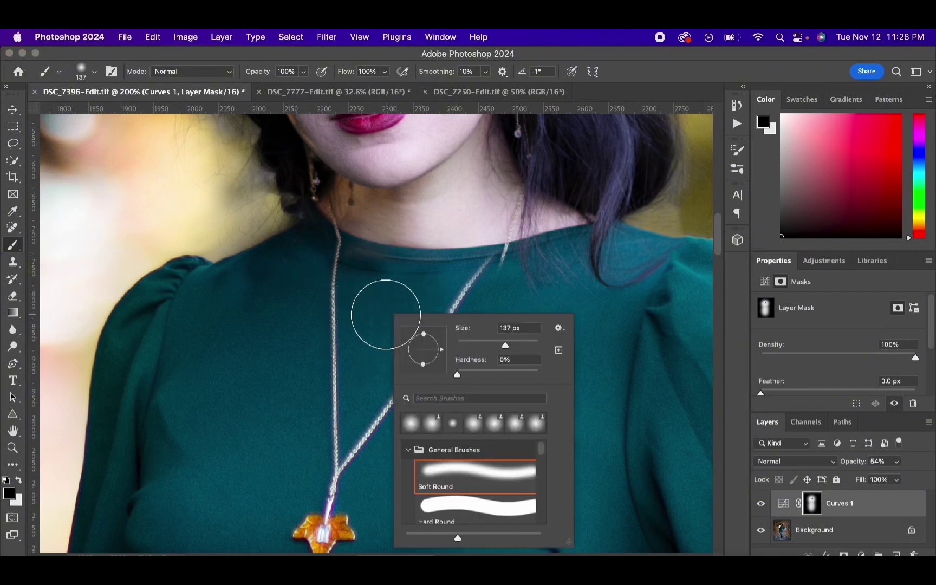
drag(489, 345, 477, 346)
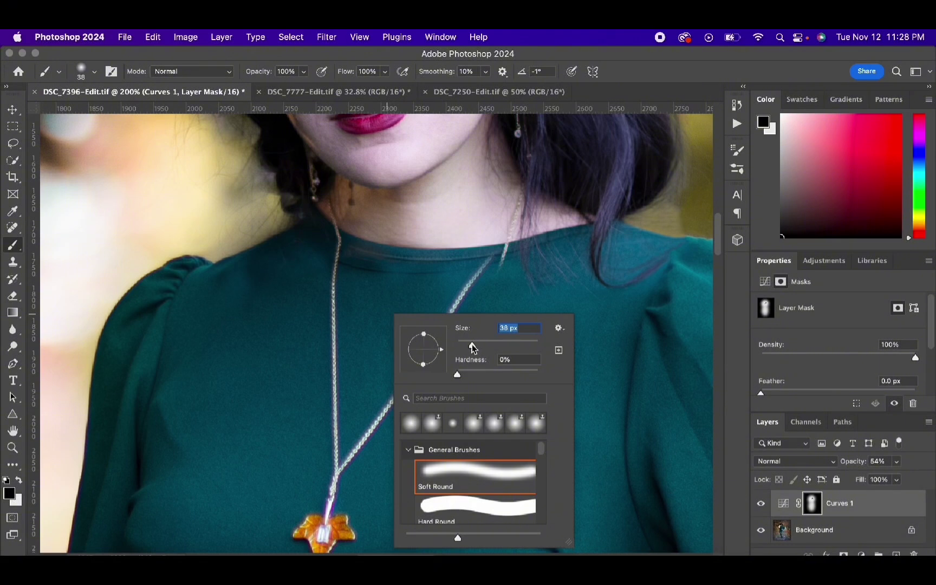
key(Return)
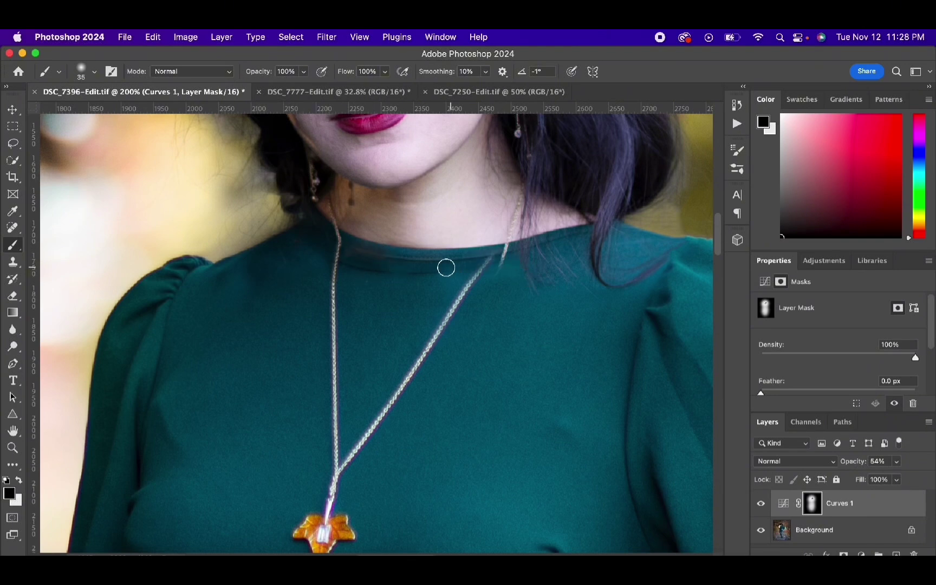
scroll(380, 266, up, 3)
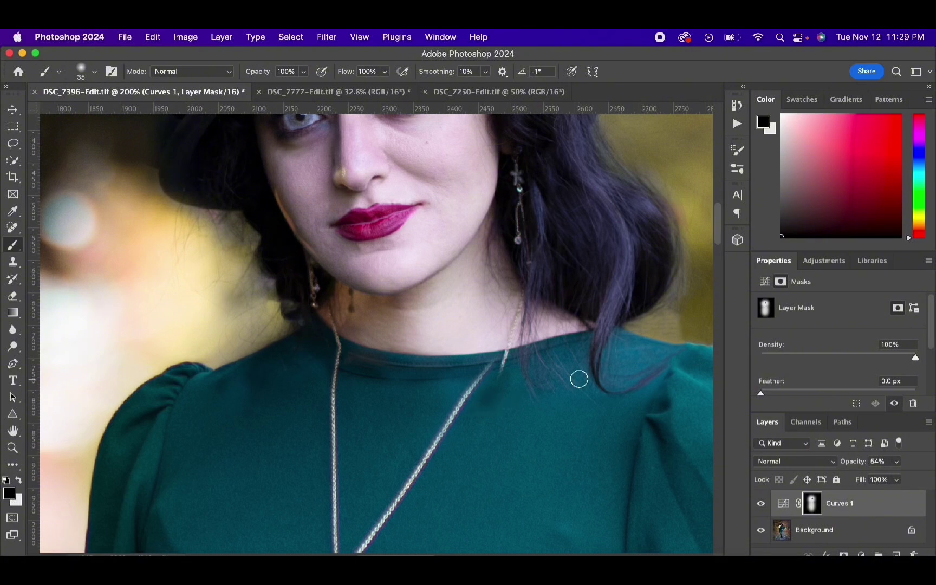
click(305, 72)
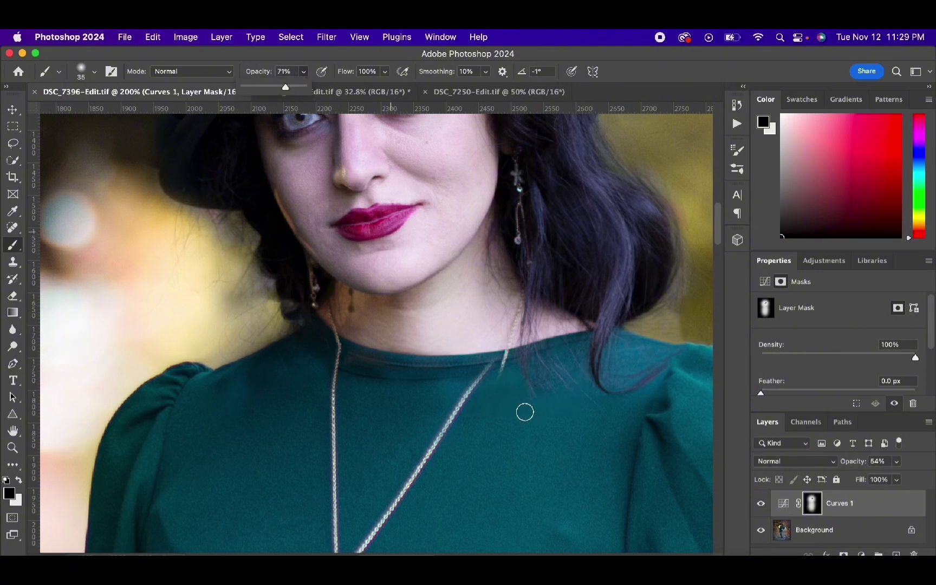
drag(286, 87, 292, 89)
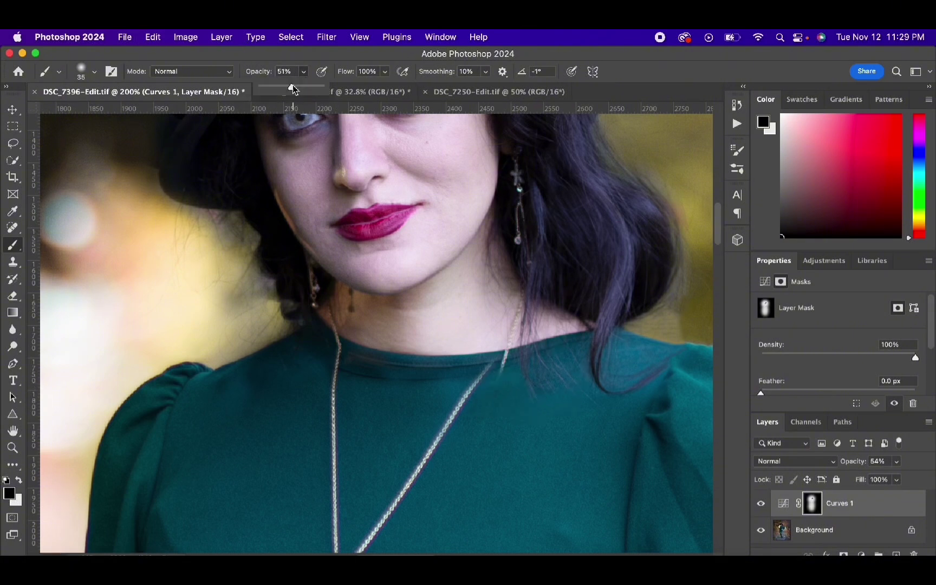
click(506, 381)
Compare the portrait with the Curves 1 layer hidden and shown, both close up and at full-image view.
key(z)
key(super+0)
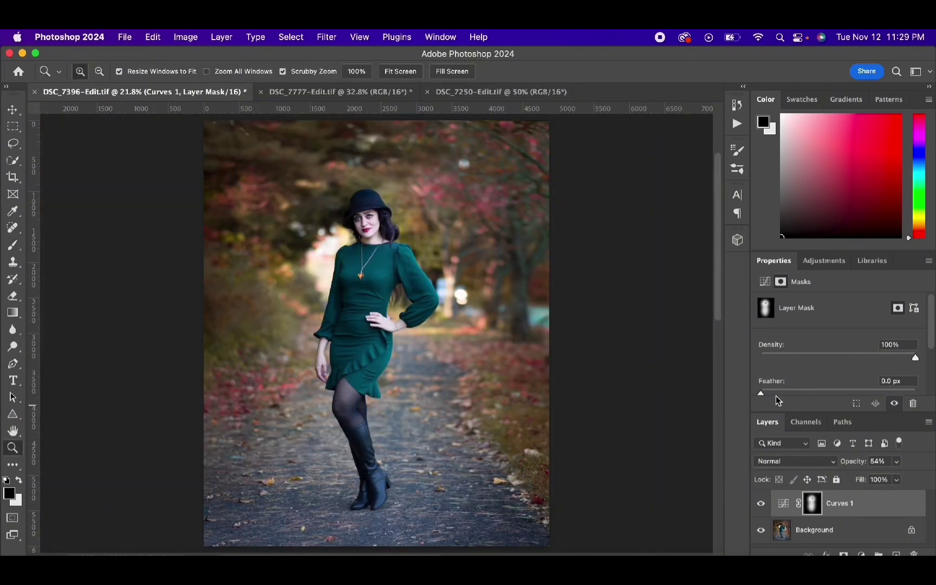
drag(372, 221, 555, 302)
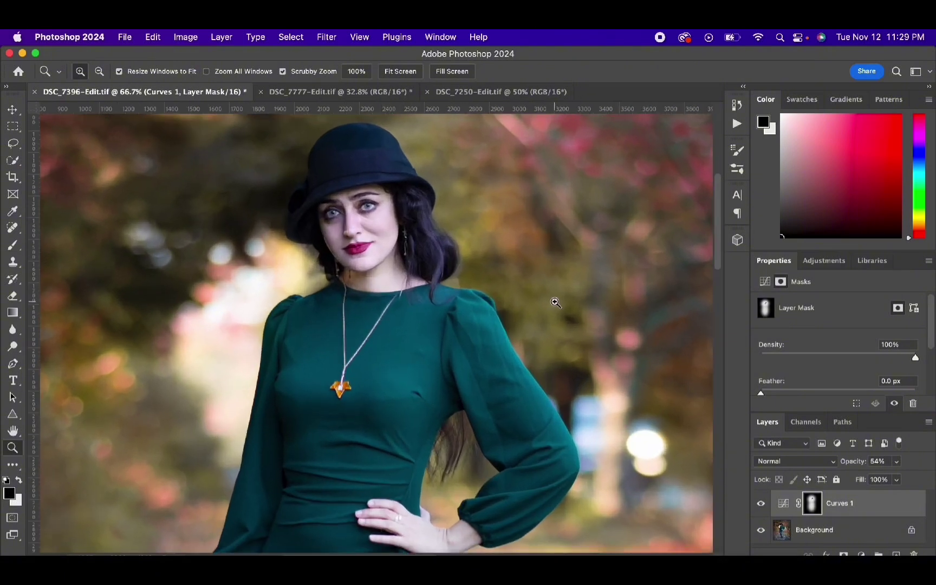
key(super+minus)
click(761, 503)
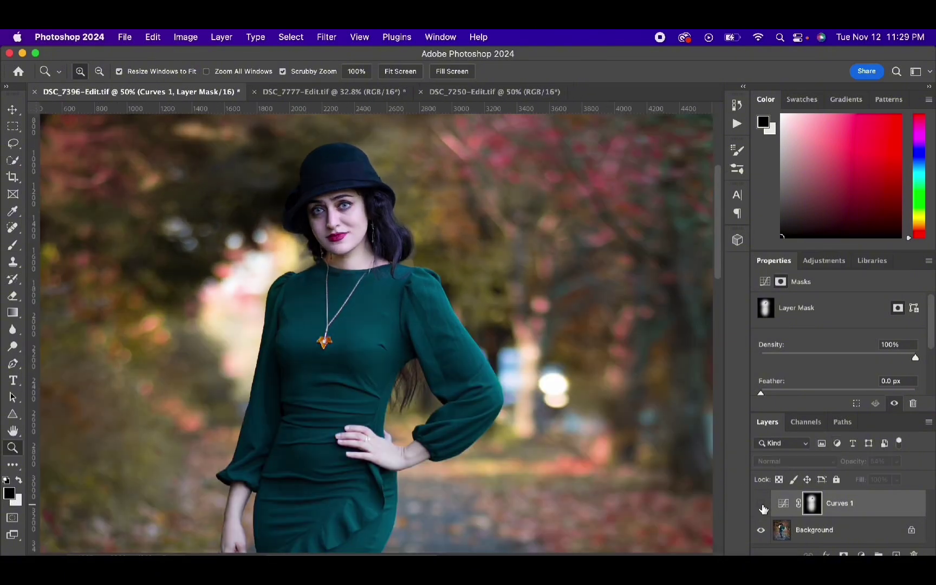
click(761, 505)
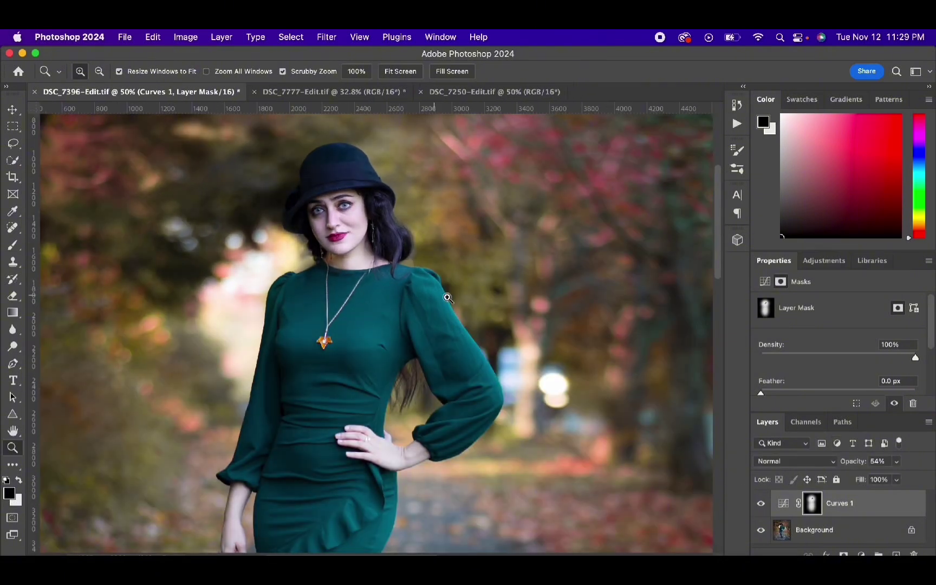
key(super+0)
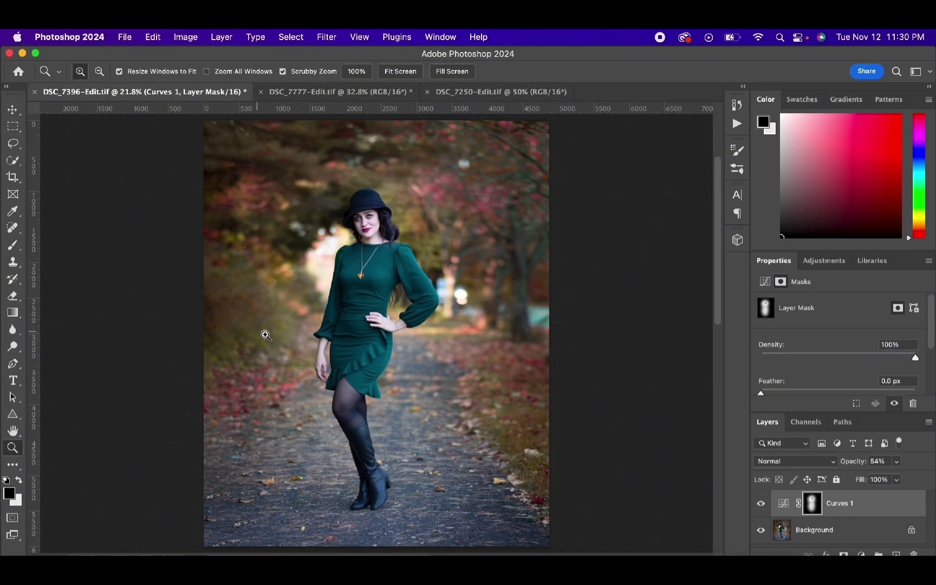
Add a second Curves adjustment layer, pull its RGB curve down to darken the photo, and invert its mask to black.
click(861, 554)
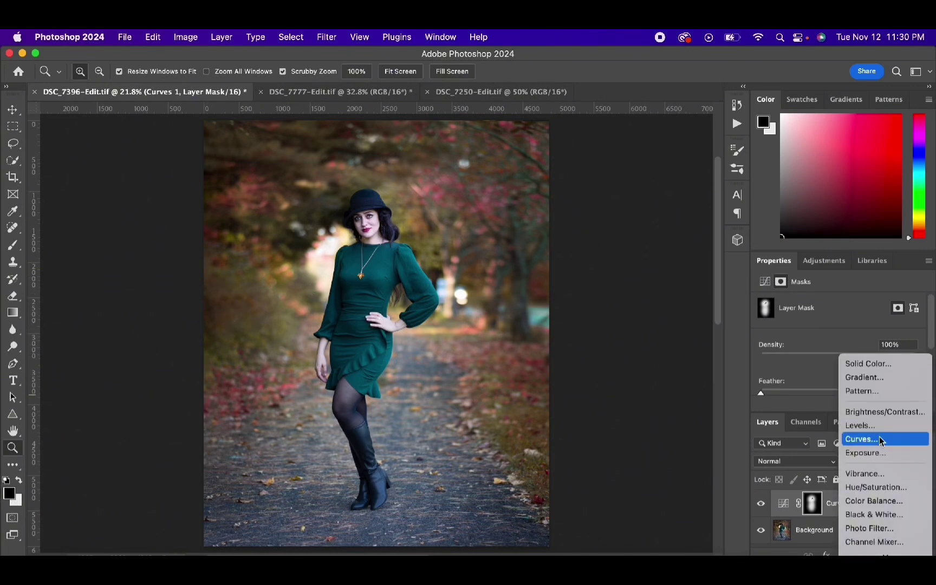
click(879, 439)
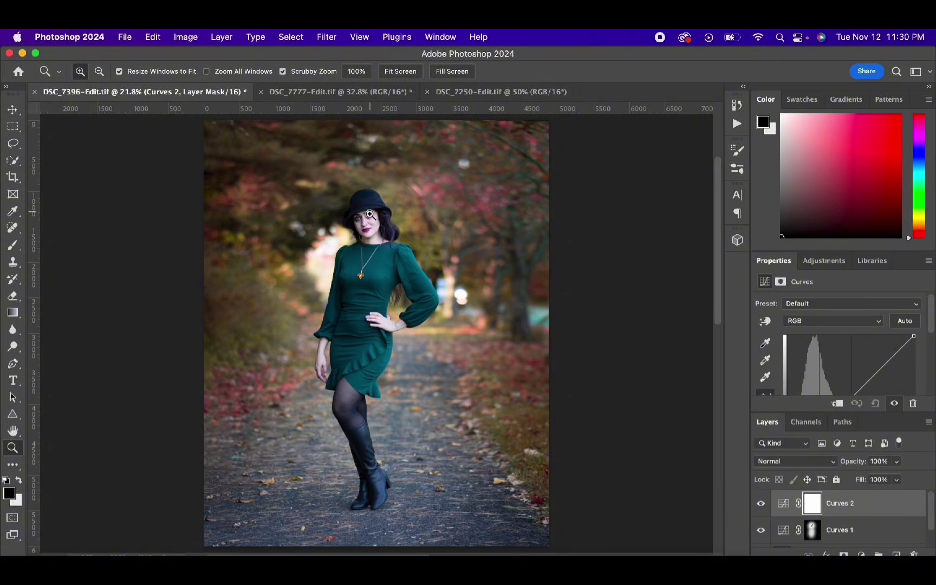
drag(858, 390, 872, 394)
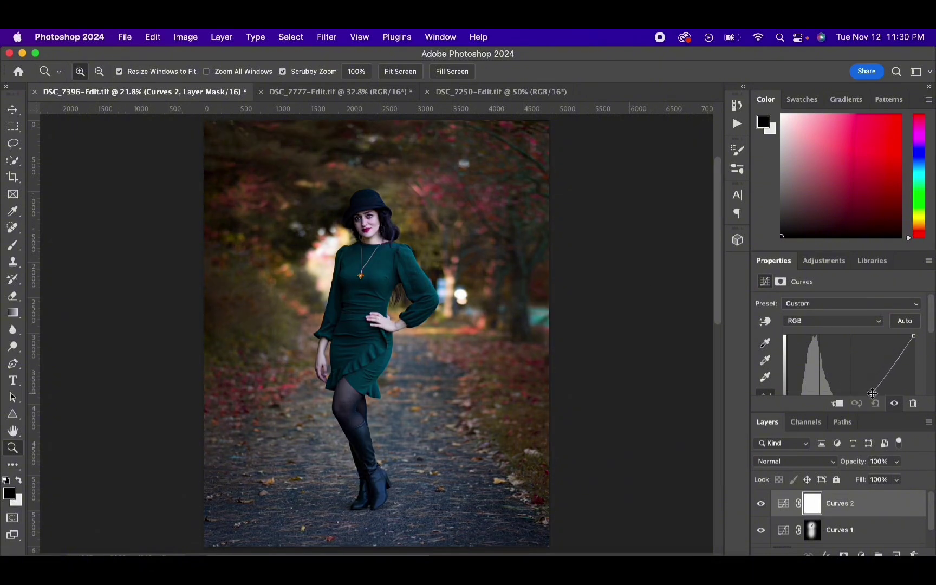
click(810, 503)
key(super+i)
Paint white at 51% opacity on the Curves 2 mask along the photo's outer edges with a 2120 px soft brush.
key(x)
key(b)
right_click(426, 239)
drag(561, 269, 567, 272)
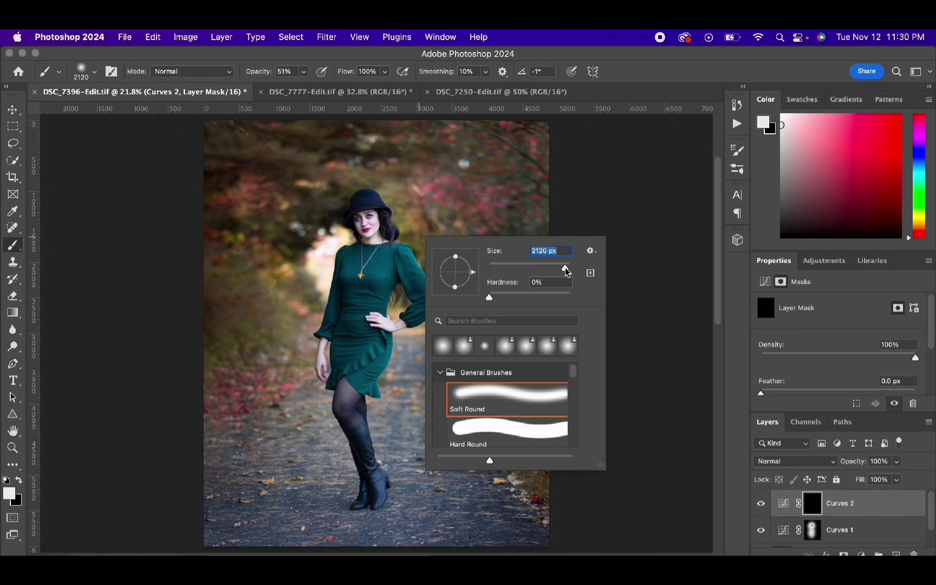
key(Return)
mouse_move(173, 359)
mouse_down()
mouse_move(165, 393)
mouse_move(185, 372)
mouse_move(190, 348)
mouse_up()
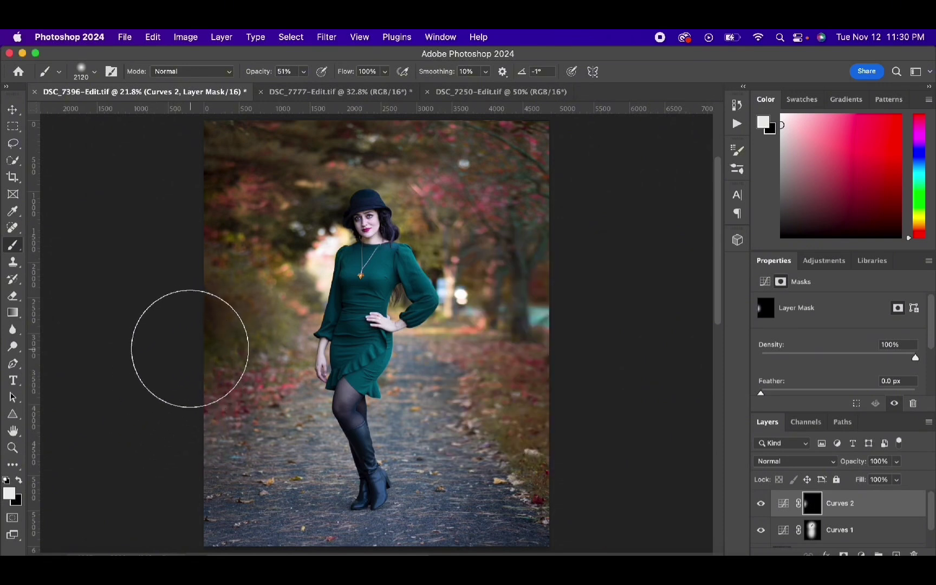
scroll(659, 334, up, 3)
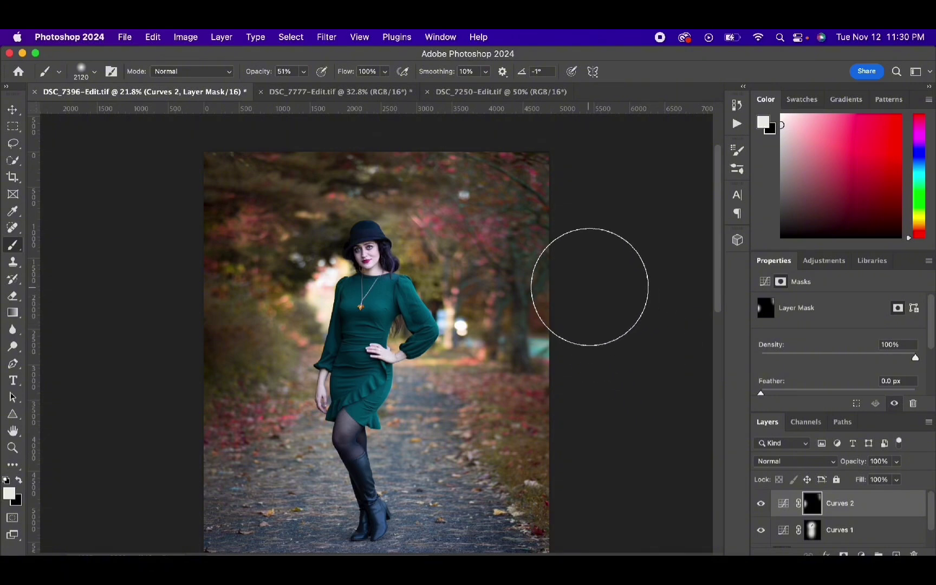
scroll(260, 163, down, 4)
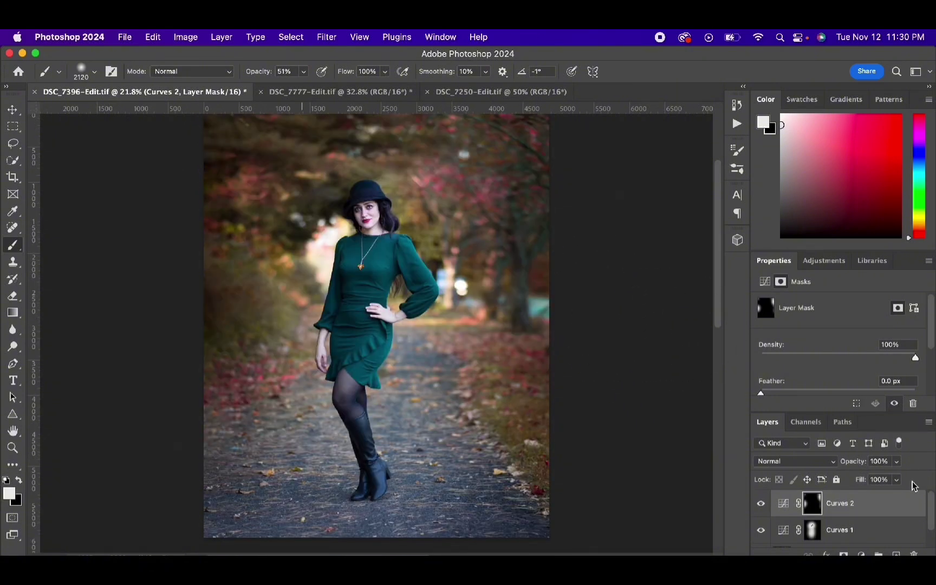
Merge both Curves adjustment layers and the Background into a single layer.
scroll(921, 509, down, 1)
double_click(862, 536)
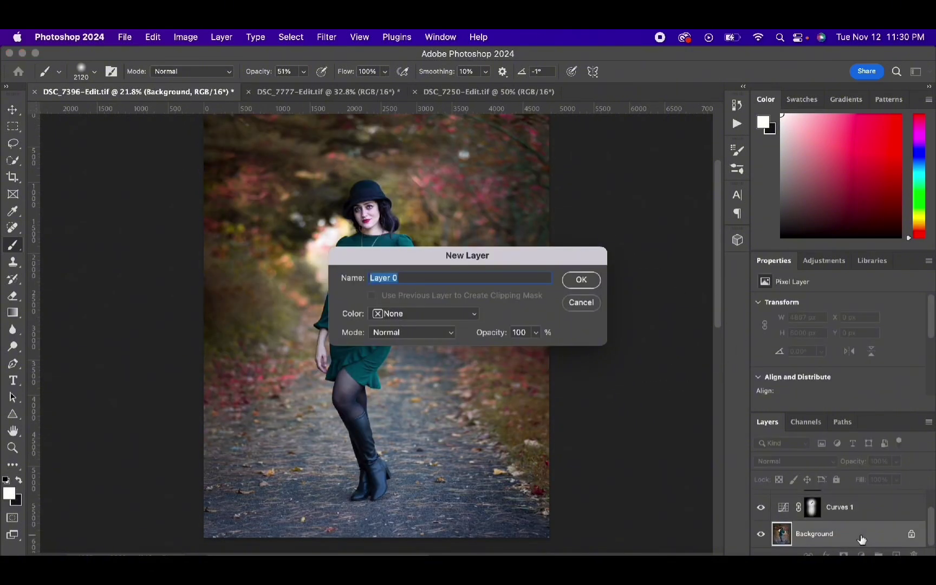
click(581, 302)
drag(932, 522, 933, 487)
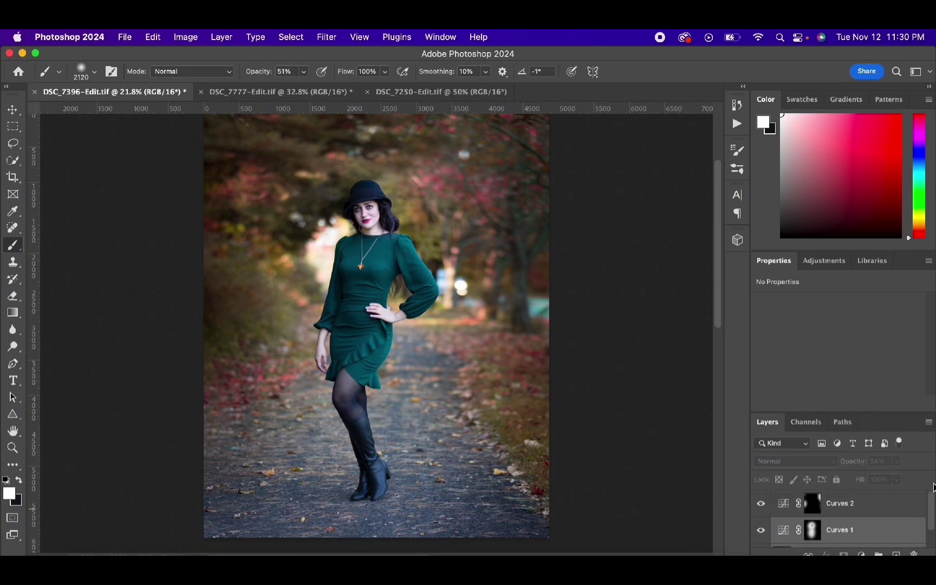
click(898, 516)
right_click(892, 516)
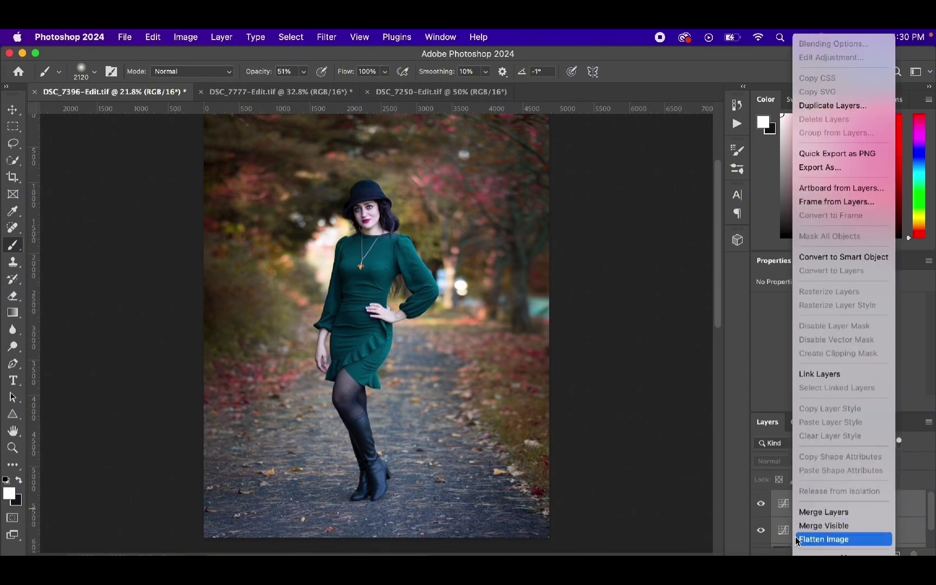
click(822, 514)
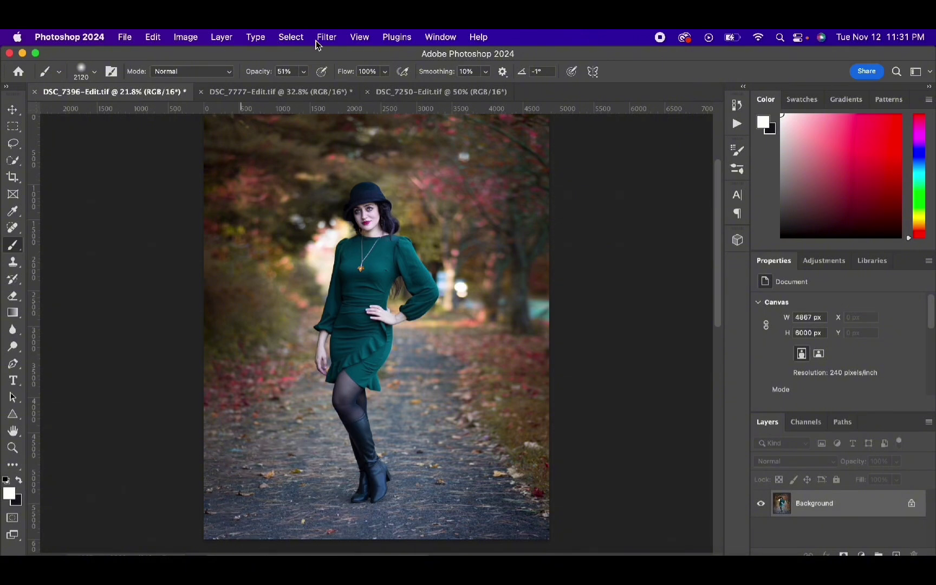
Duplicate the Background layer and apply a Gaussian Blur to the copy.
drag(849, 492, 896, 554)
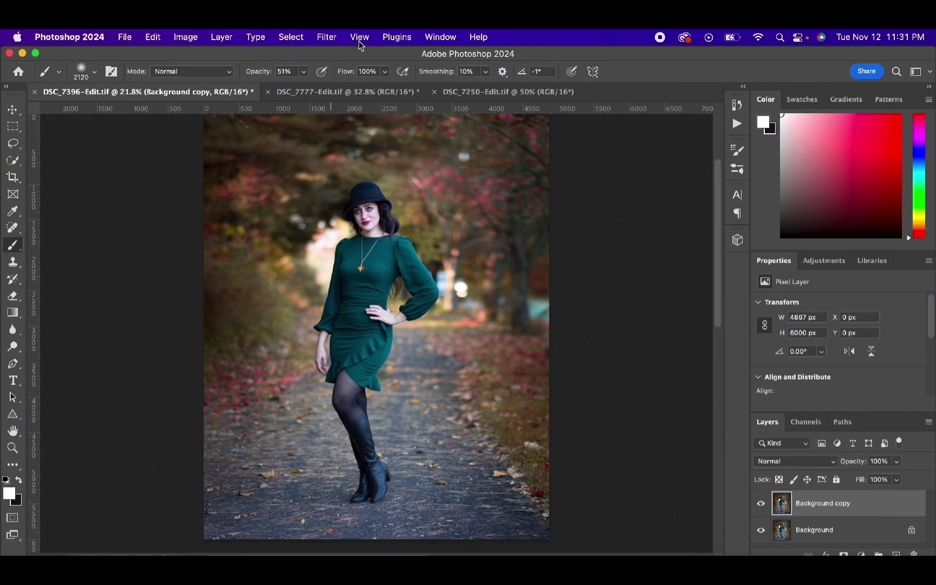
click(330, 38)
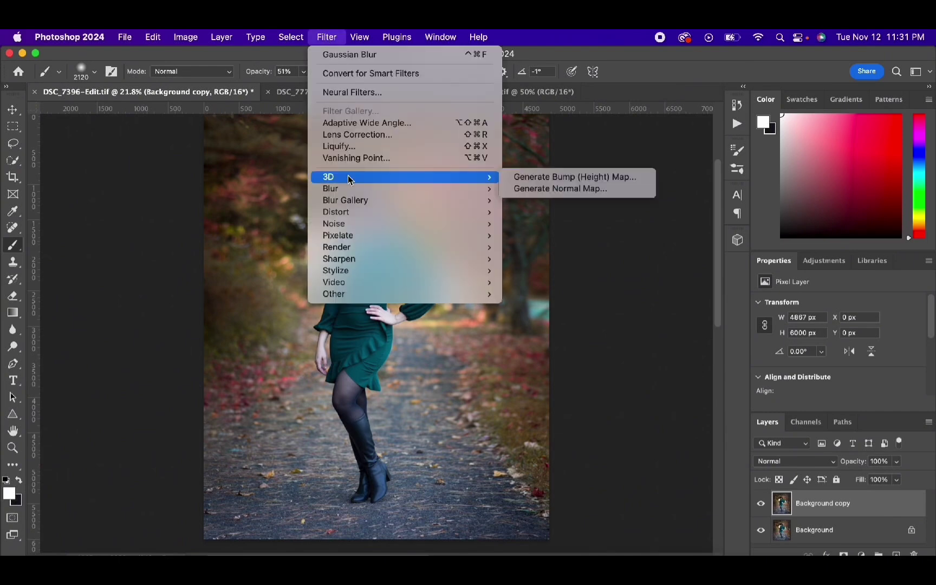
mouse_move(351, 190)
click(544, 235)
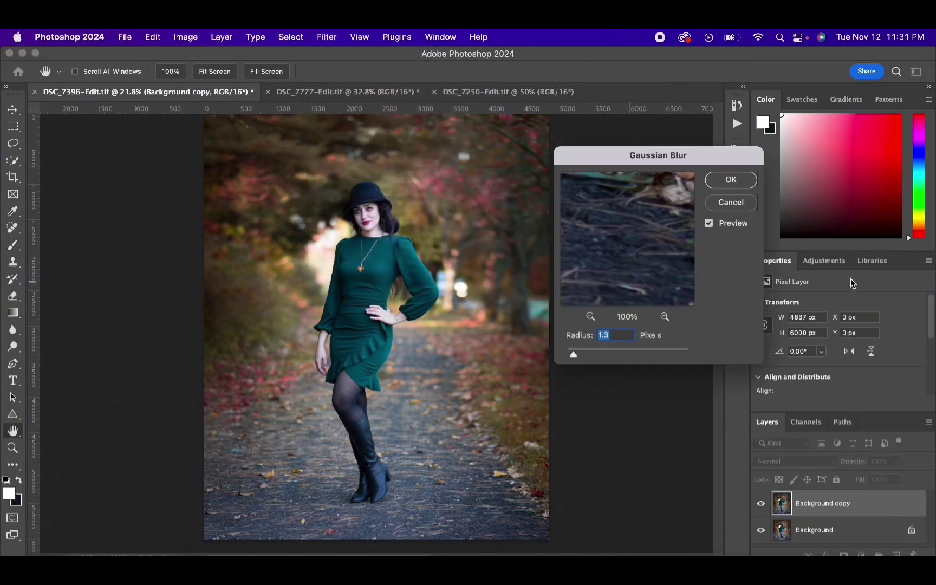
drag(576, 357, 583, 370)
click(730, 179)
Add a layer mask to the blurred Background copy and invert it to black.
key(b)
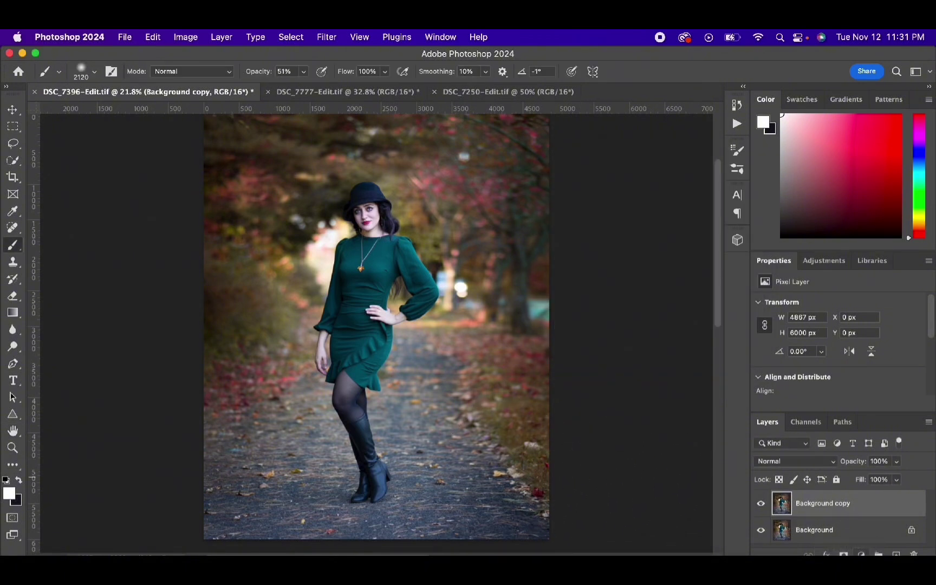
click(845, 553)
key(super+i)
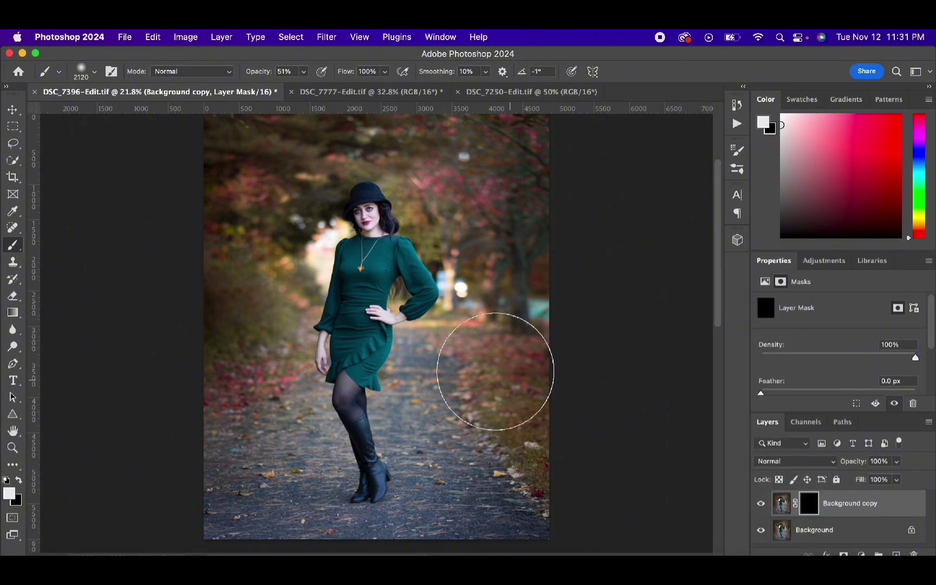
Paint white at 100% opacity on the Background copy mask over the foreground path with a 1400 px soft brush, and check around the boots.
scroll(439, 341, down, 5)
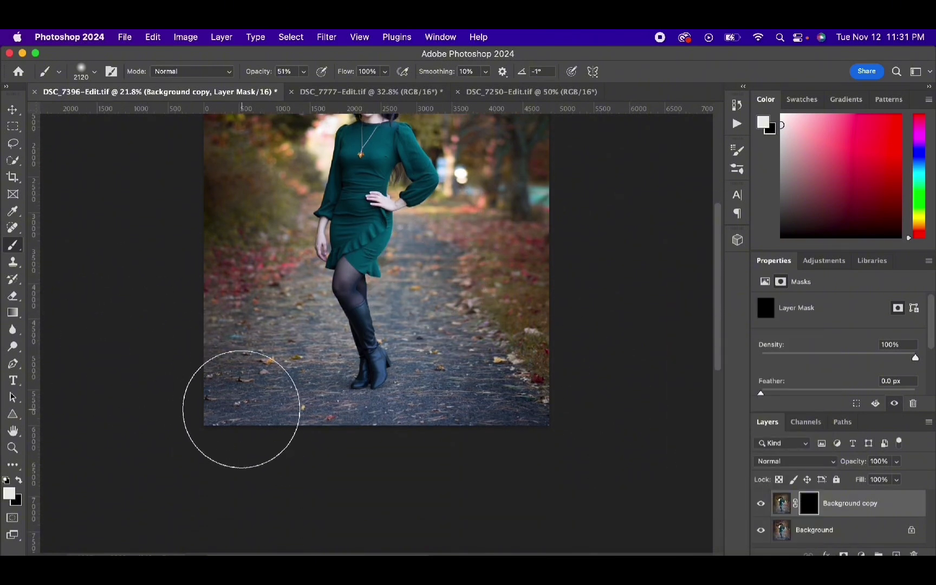
mouse_move(303, 71)
mouse_down()
mouse_move(302, 89)
mouse_move(340, 100)
mouse_up()
right_click(551, 355)
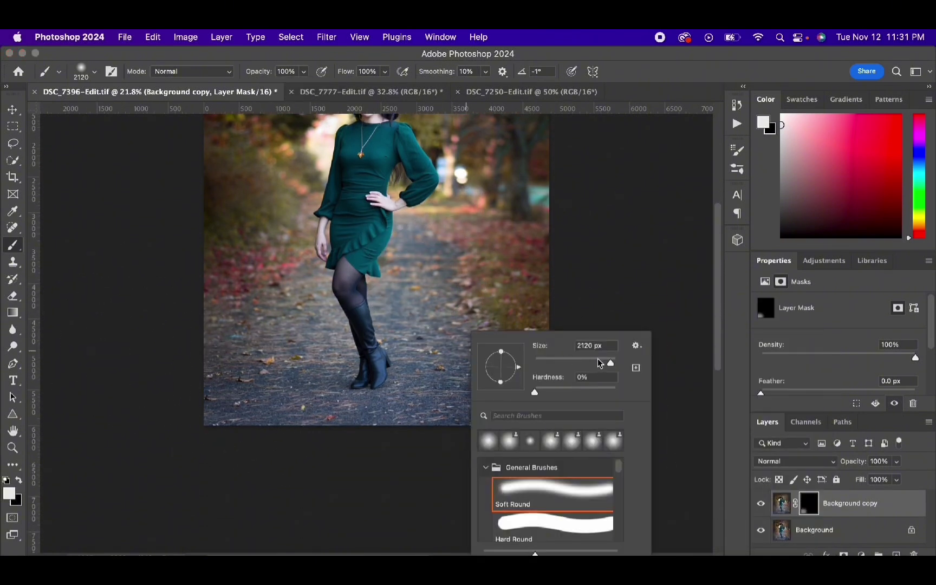
text(1400)
key(Return)
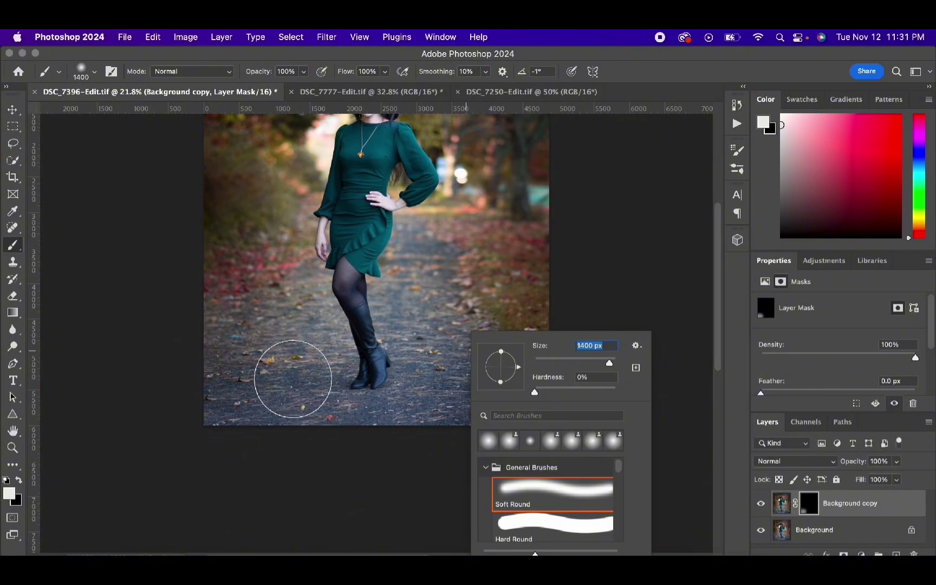
mouse_move(206, 399)
mouse_down()
mouse_move(351, 434)
mouse_move(449, 372)
mouse_move(522, 364)
mouse_up()
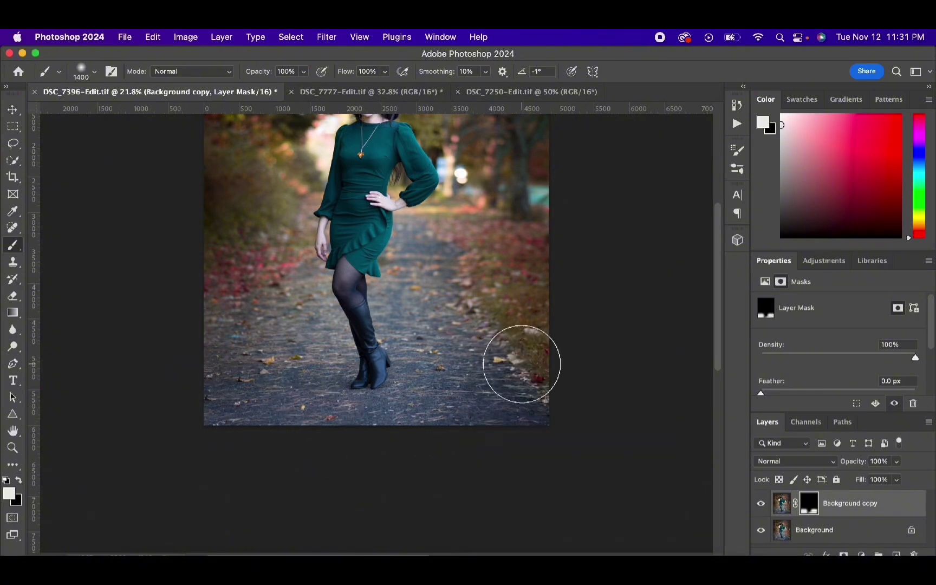
key(z)
click(449, 422)
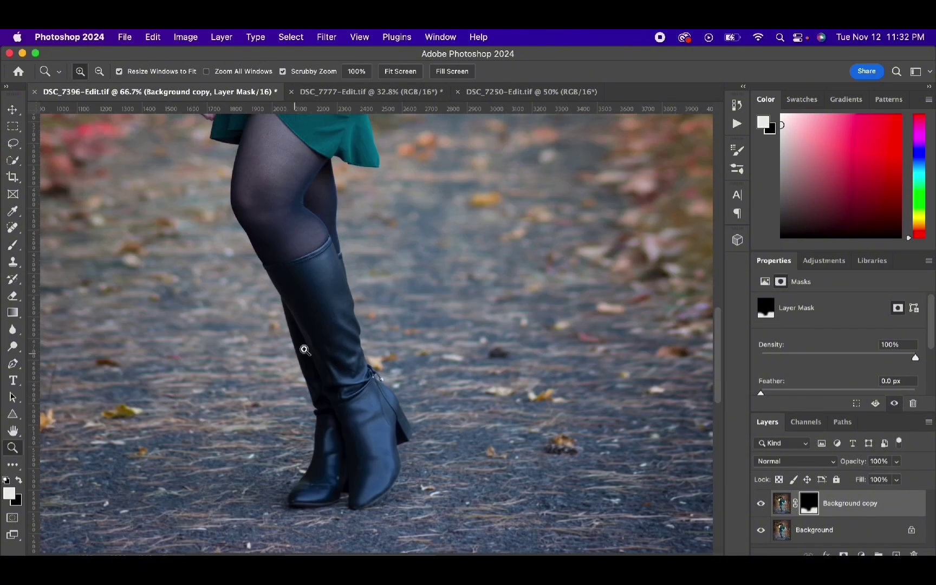
right_click(337, 334)
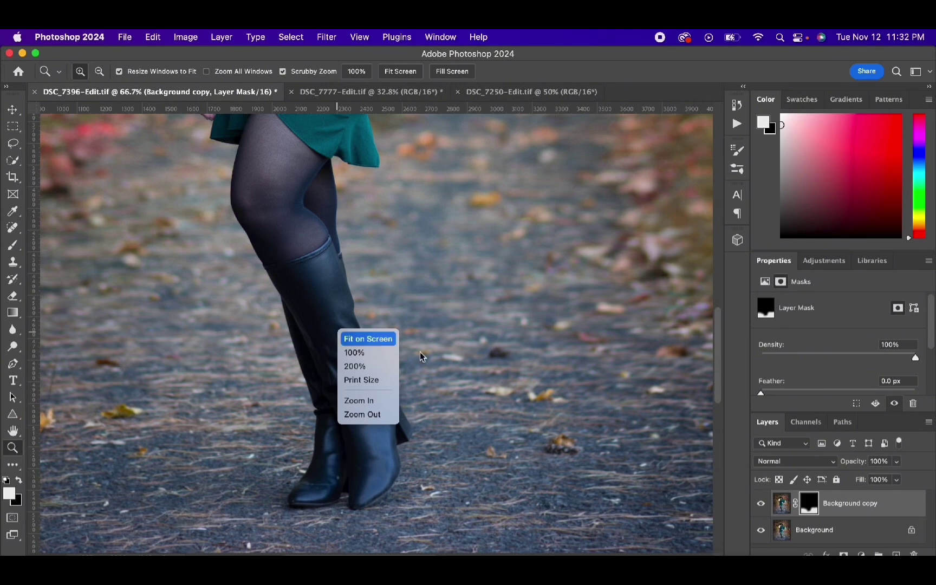
click(367, 337)
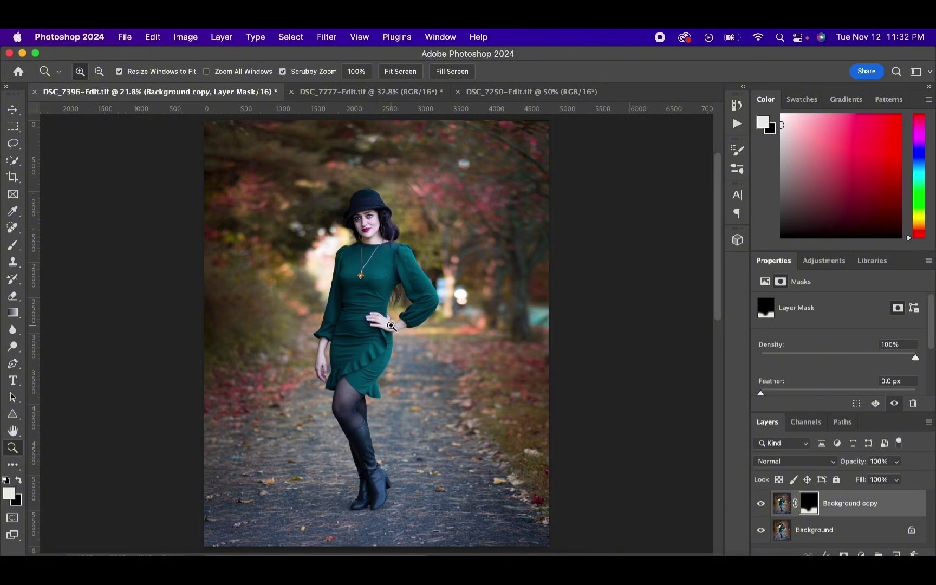
Add a Curves adjustment layer above Background copy, pull its RGB curve down to darken, and invert its mask to black.
click(859, 554)
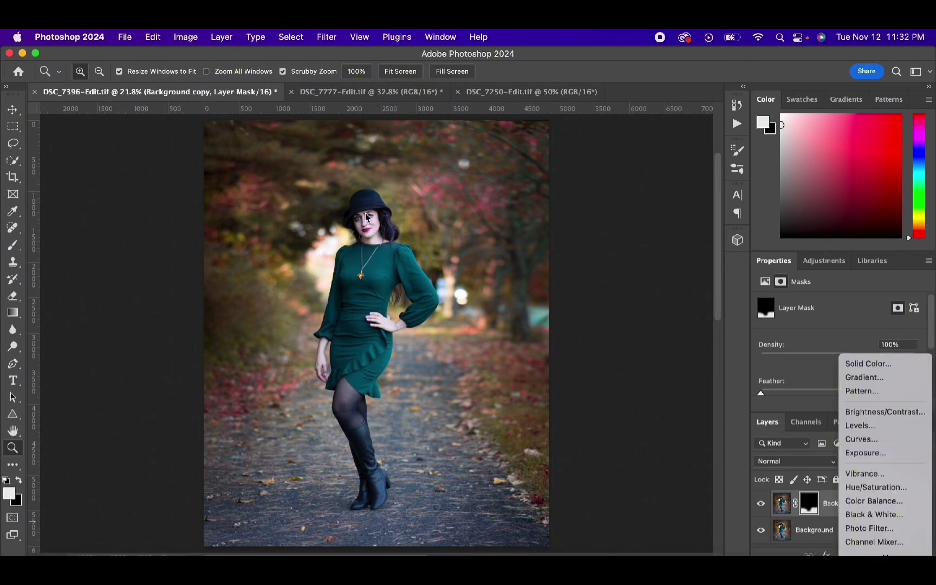
click(862, 439)
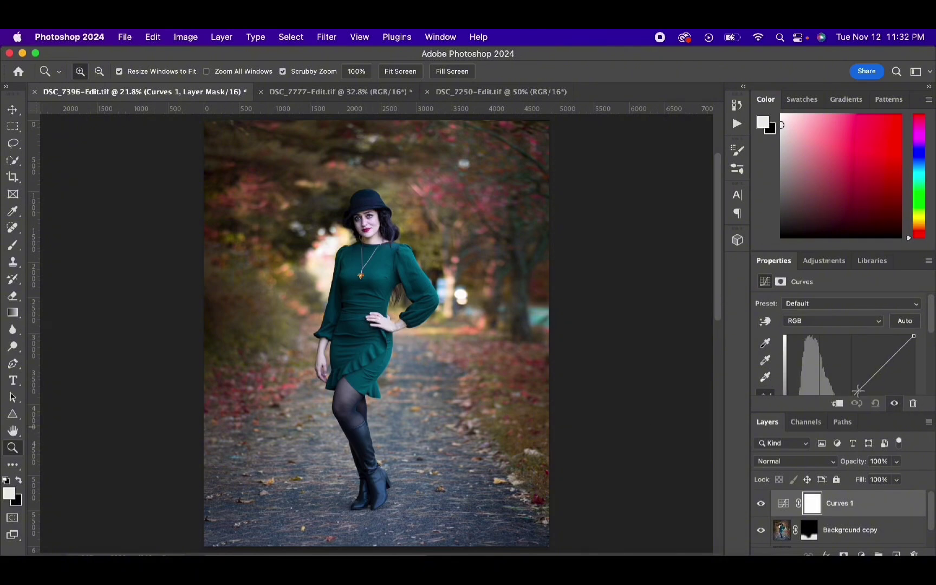
drag(857, 391, 869, 394)
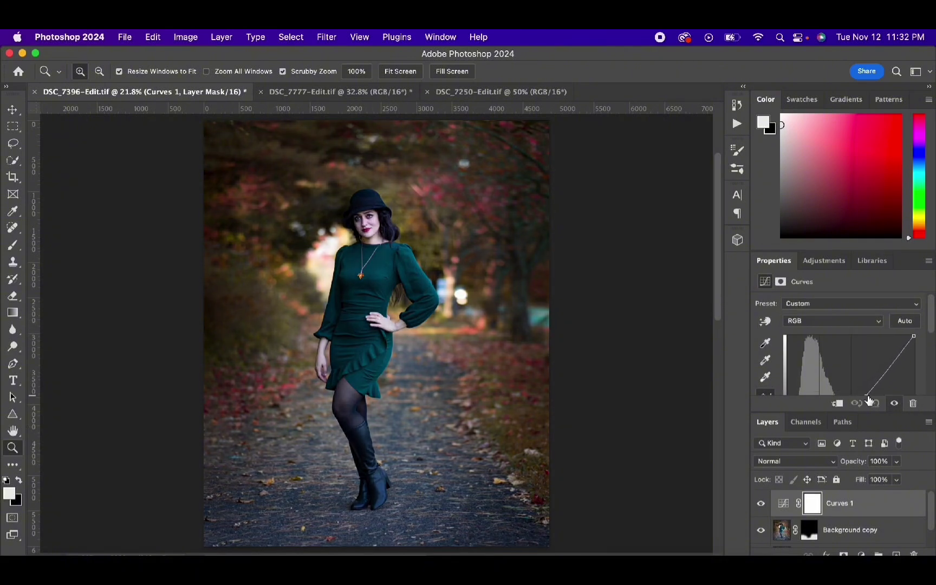
click(813, 504)
key(super+i)
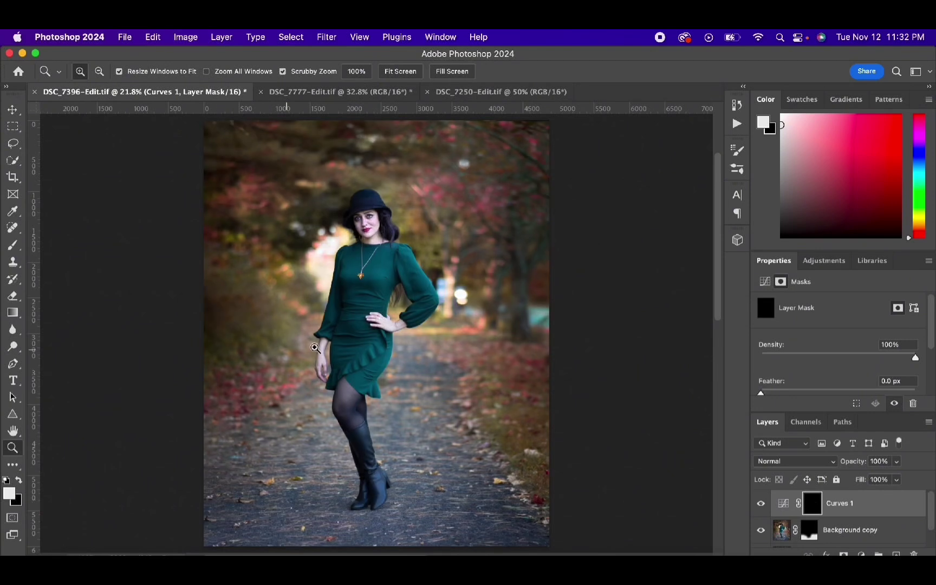
Paint white on the Curves 1 mask over the woman's hand on her hip with a 186 px soft brush.
click(392, 321)
click(392, 321)
click(393, 320)
click(392, 321)
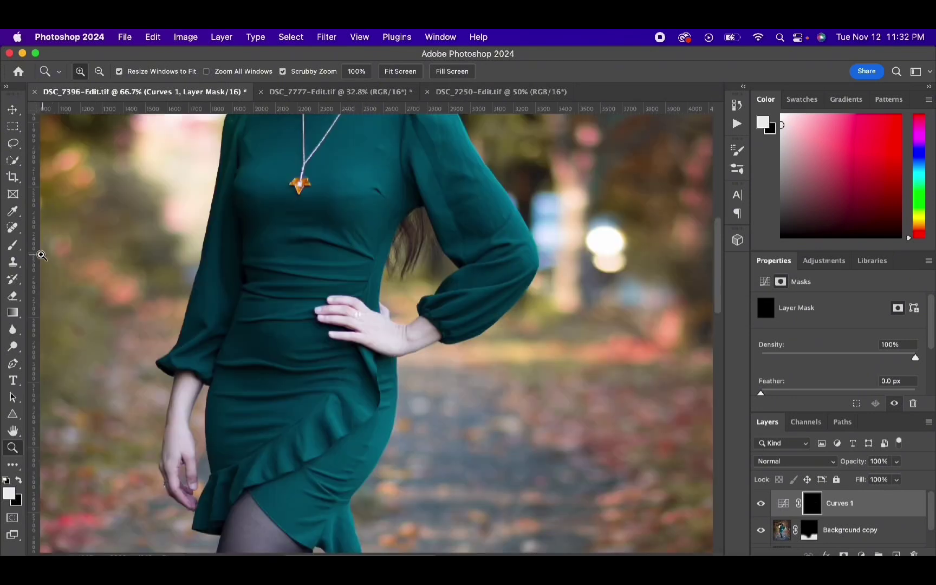
click(13, 245)
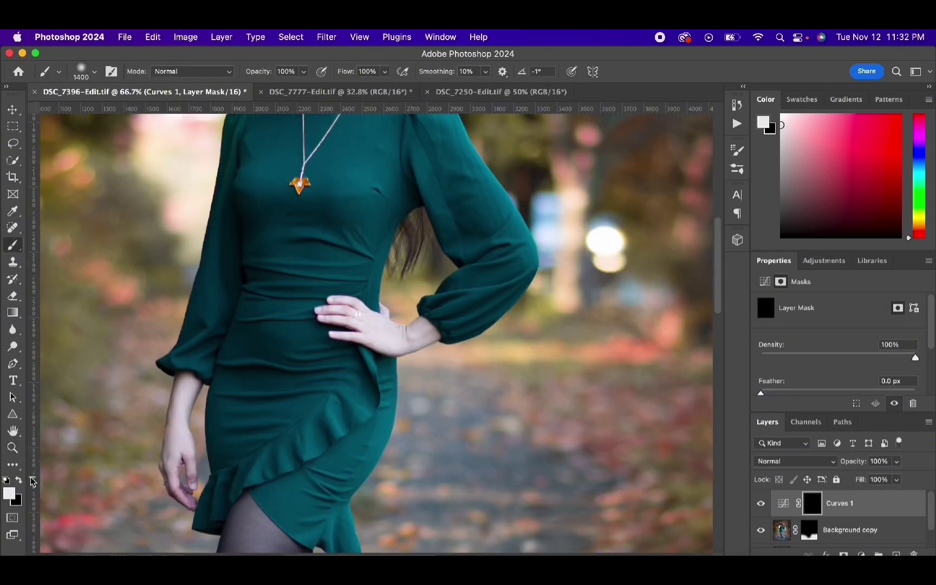
right_click(379, 341)
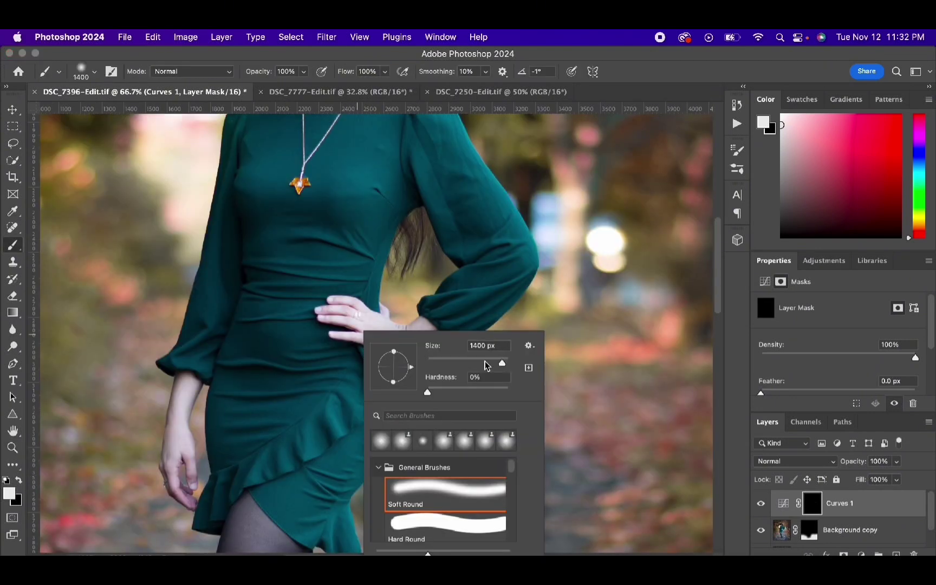
click(485, 360)
click(379, 322)
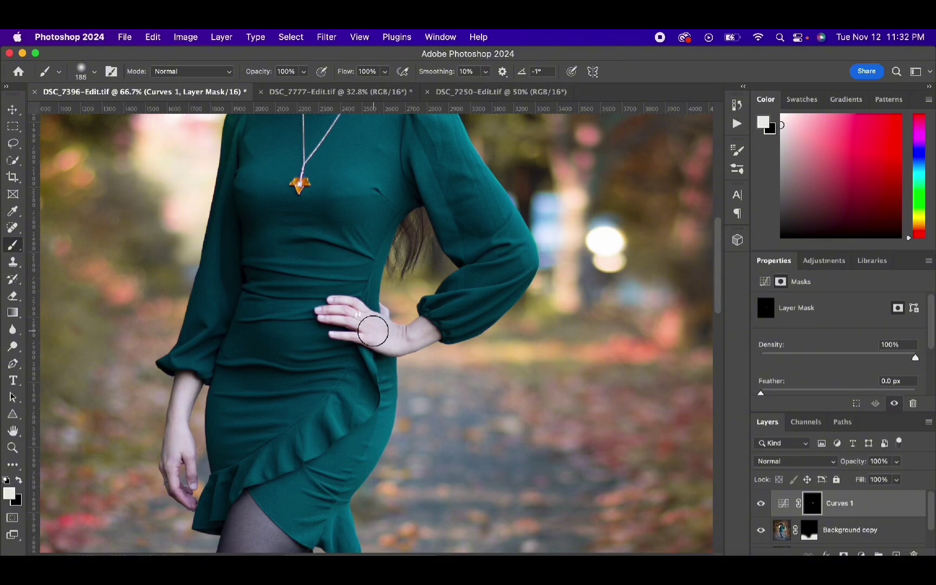
Compare the full portrait with the Curves 1 layer hidden and shown.
key(z)
right_click(423, 269)
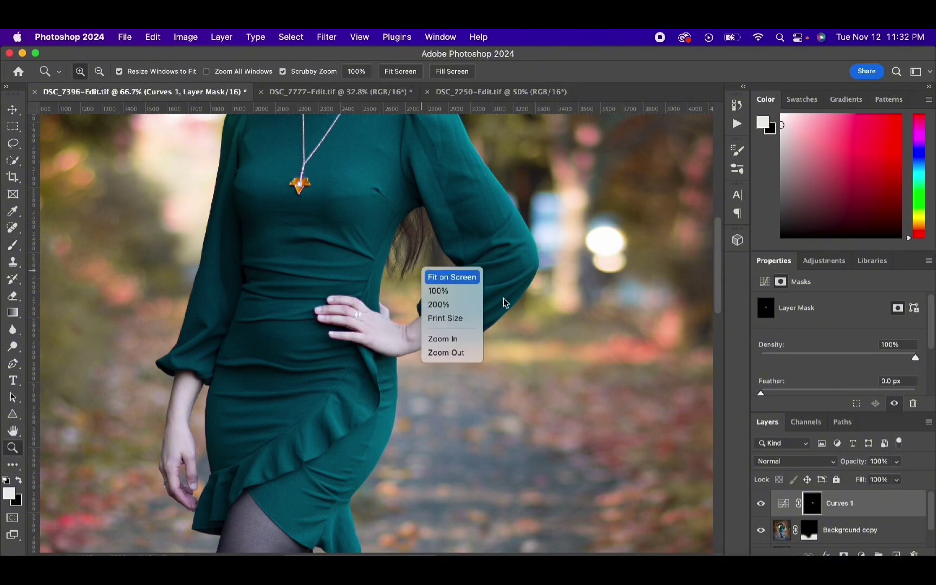
key(Return)
click(762, 505)
click(761, 505)
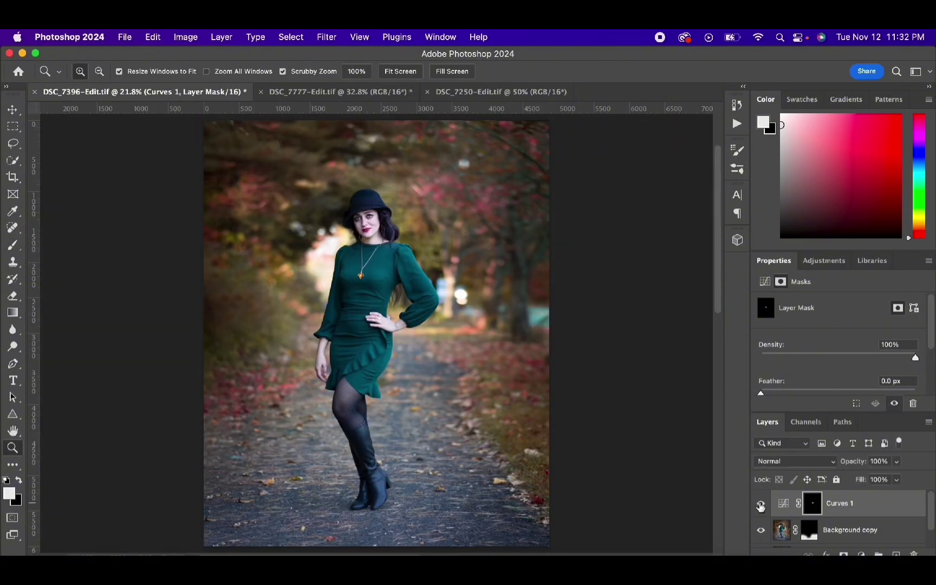
click(761, 504)
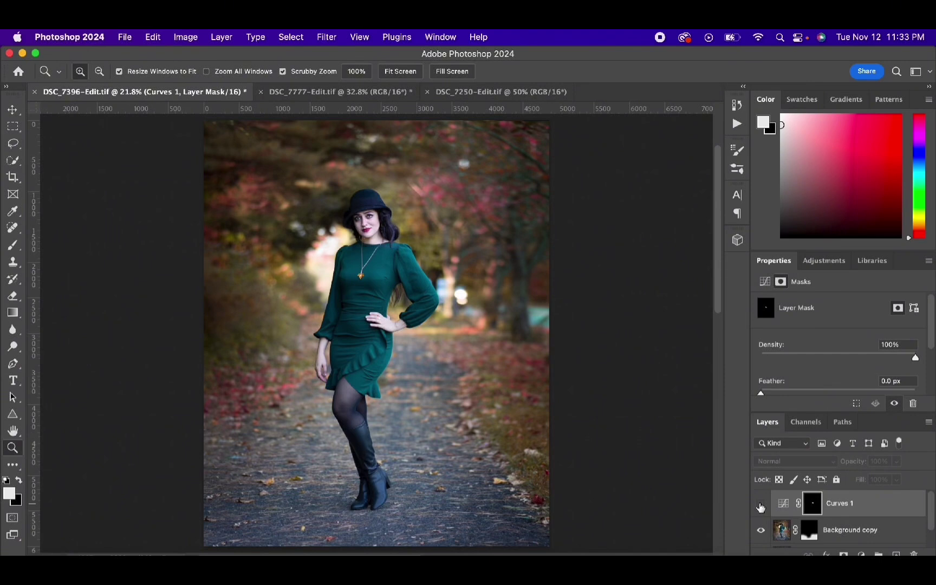
click(761, 506)
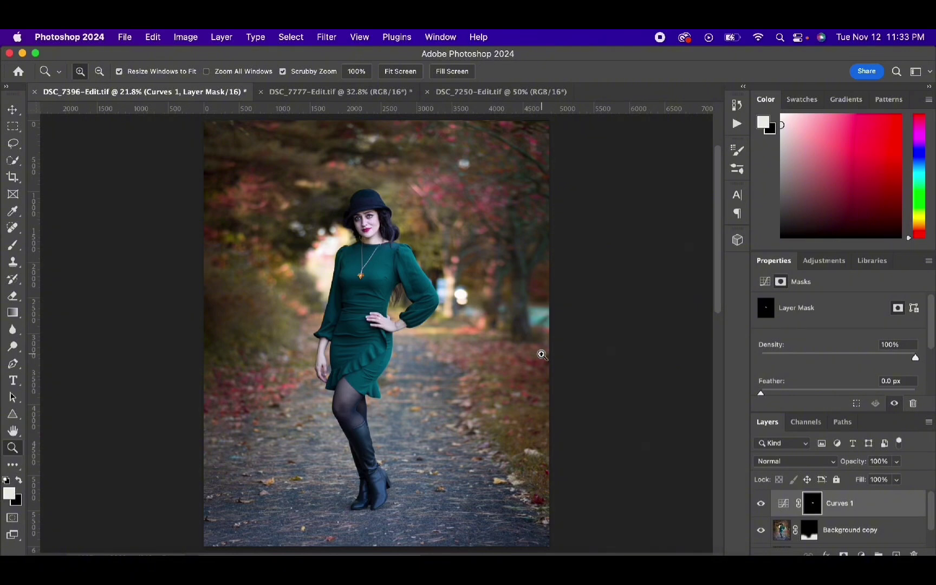
Paint white on the Curves 1 mask over the dress's waist and sleeve shadows with a 143 px soft brush at 42% opacity.
drag(451, 351, 481, 359)
key(b)
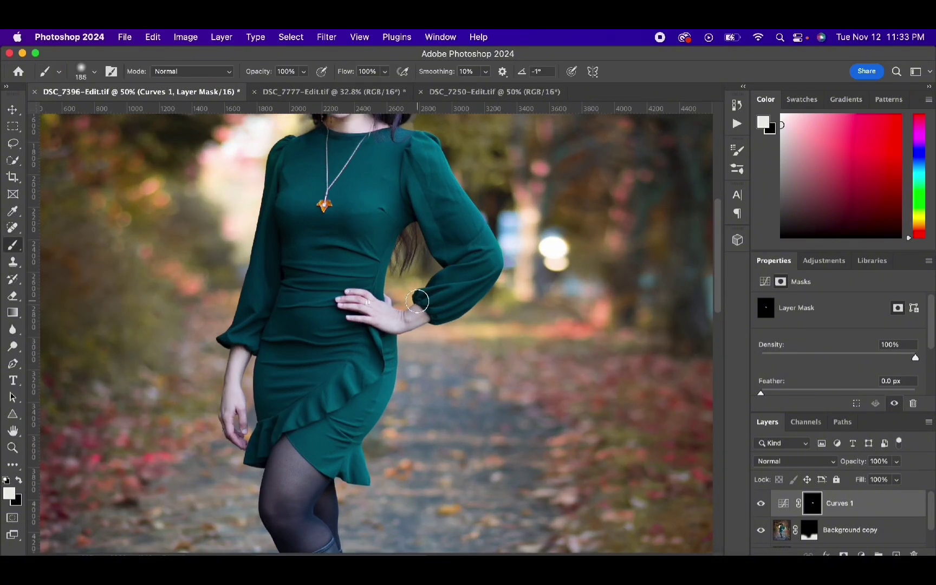
scroll(571, 358, up, 5)
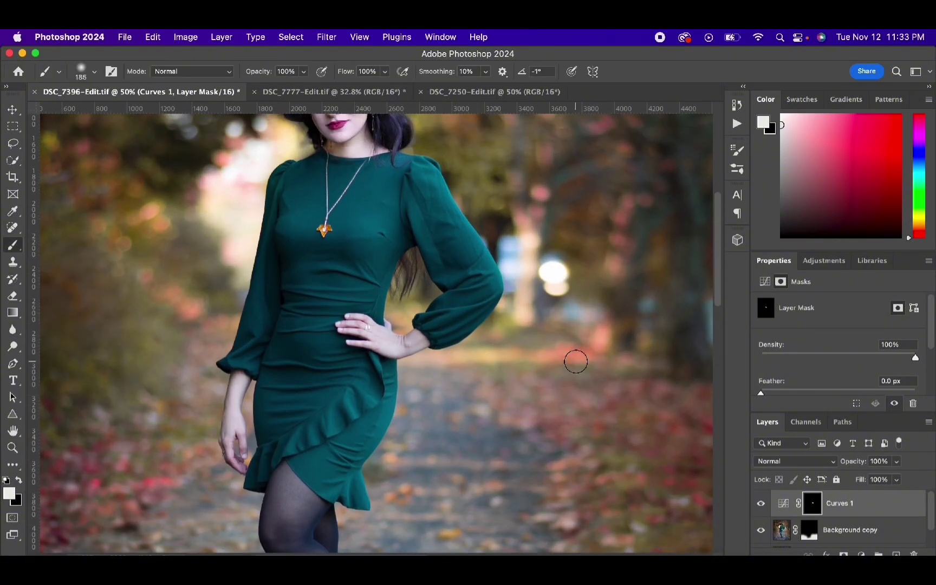
scroll(575, 364, up, 3)
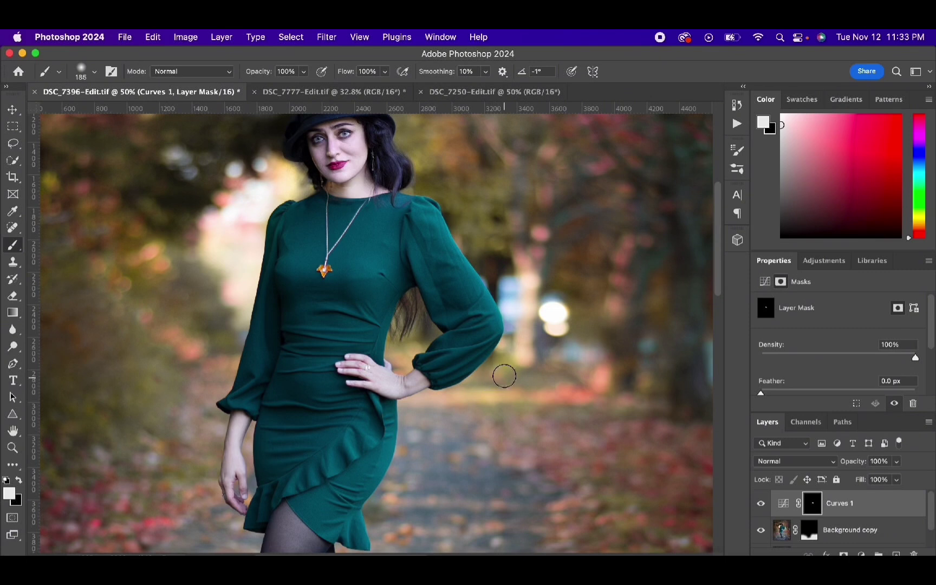
click(303, 72)
drag(307, 86, 270, 88)
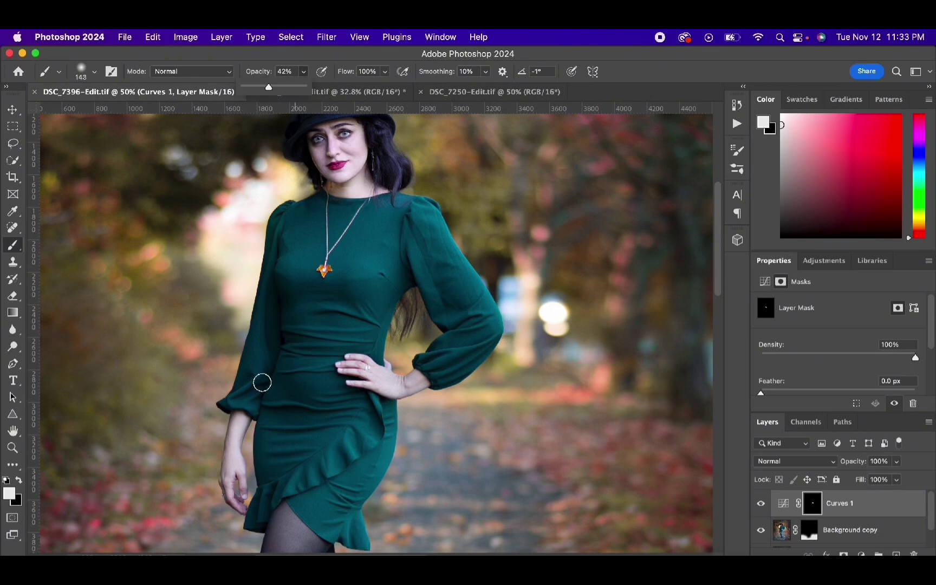
click(287, 348)
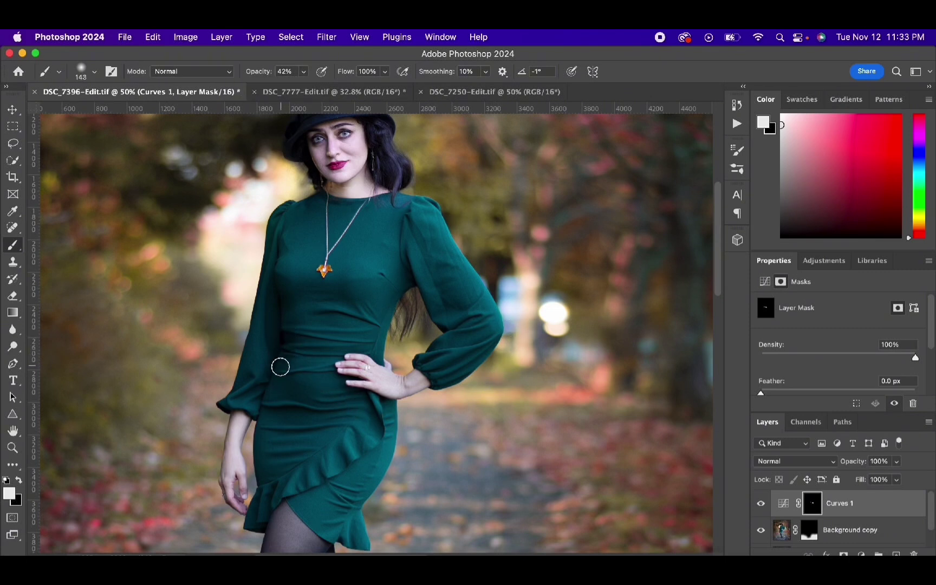
mouse_move(397, 340)
mouse_down()
mouse_move(378, 349)
mouse_move(376, 341)
mouse_move(379, 352)
mouse_up()
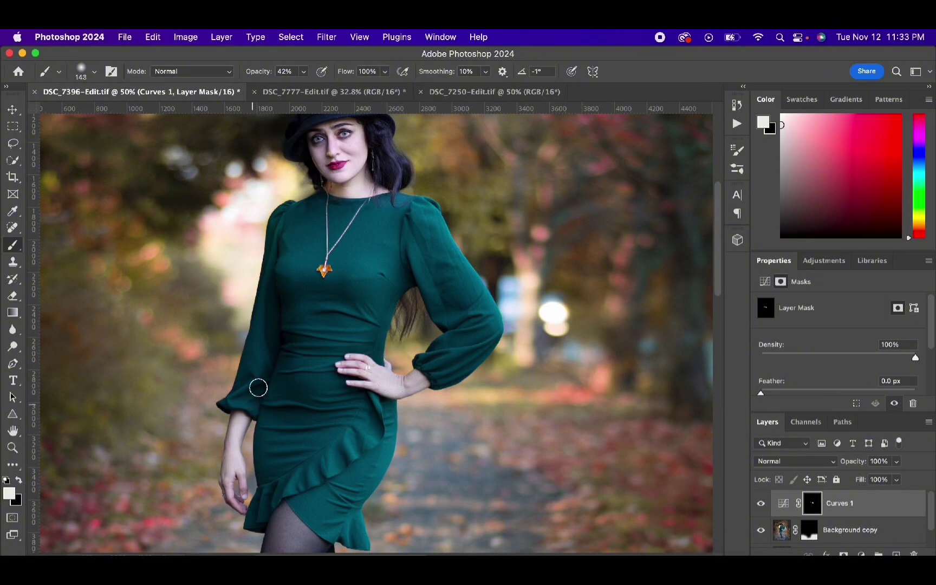
Reduce the brush to 70 px and deepen the shading along the skirt folds and dress edges on the Curves 1 mask.
scroll(494, 310, up, 1)
scroll(494, 310, up, 3)
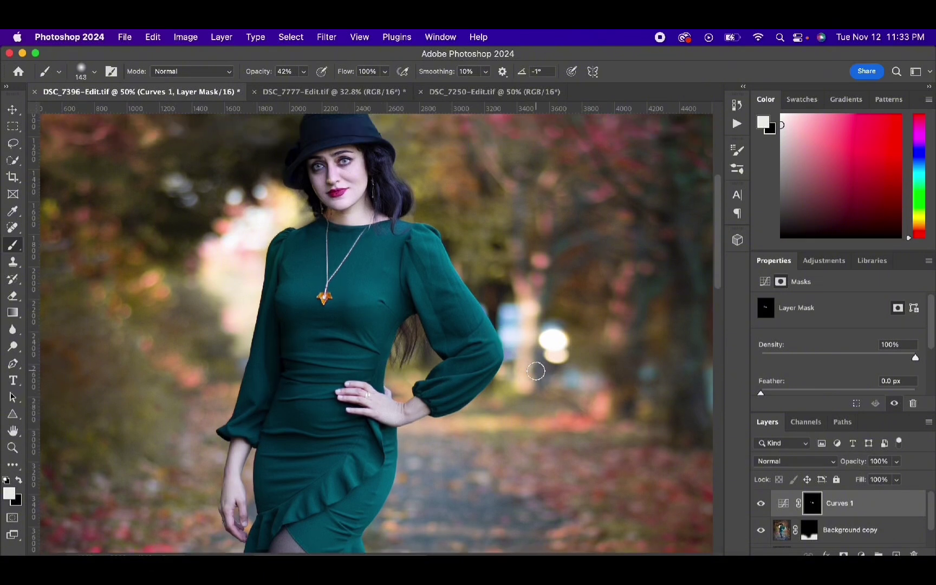
scroll(535, 371, down, 5)
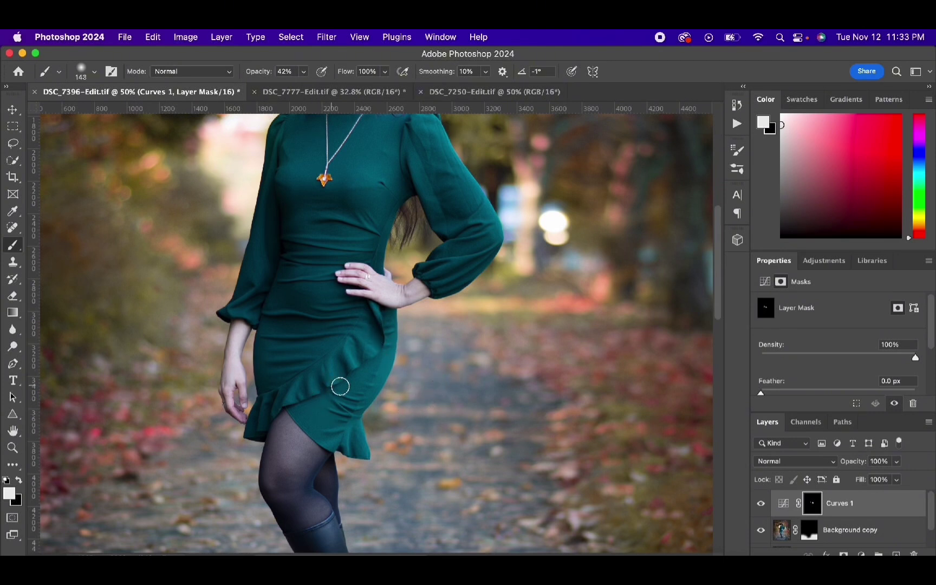
right_click(351, 366)
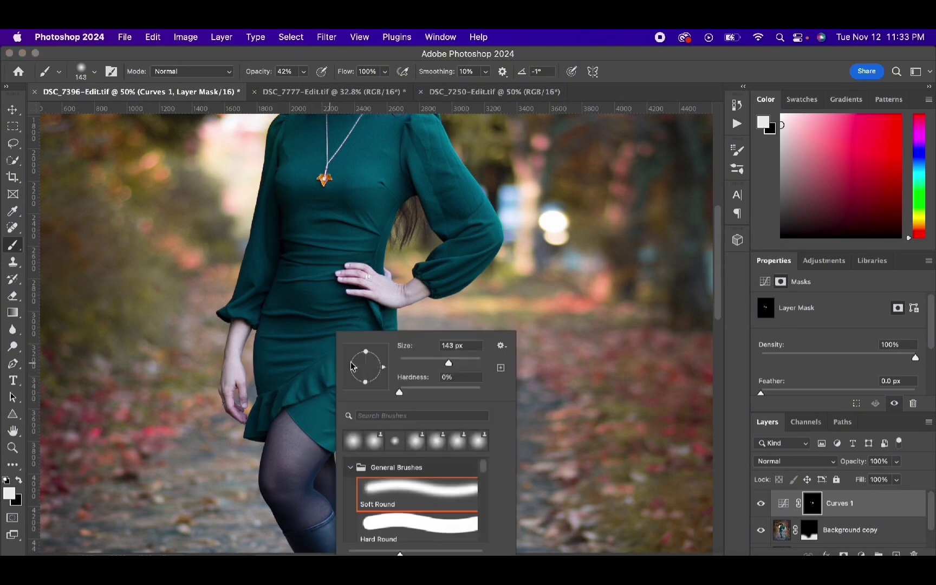
click(427, 359)
key(Return)
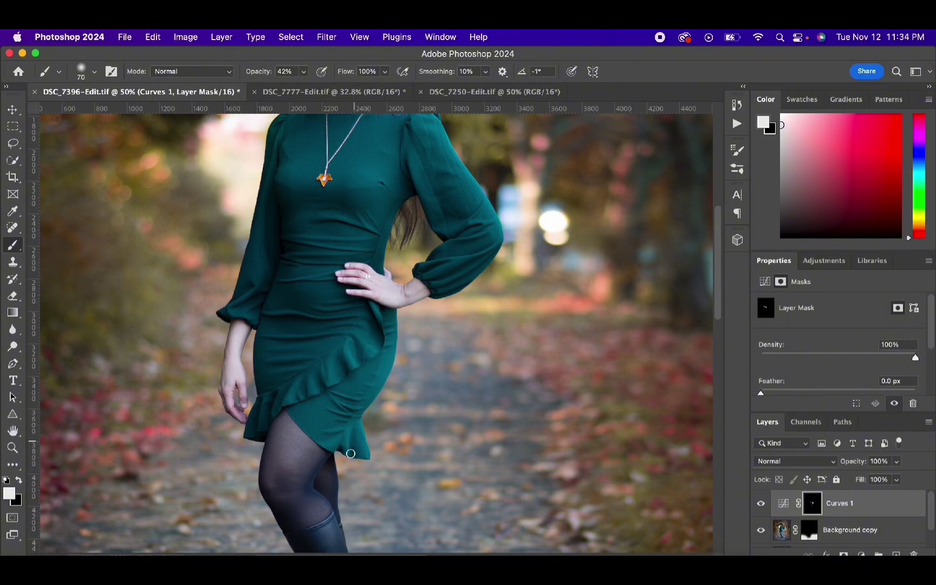
scroll(274, 296, up, 3)
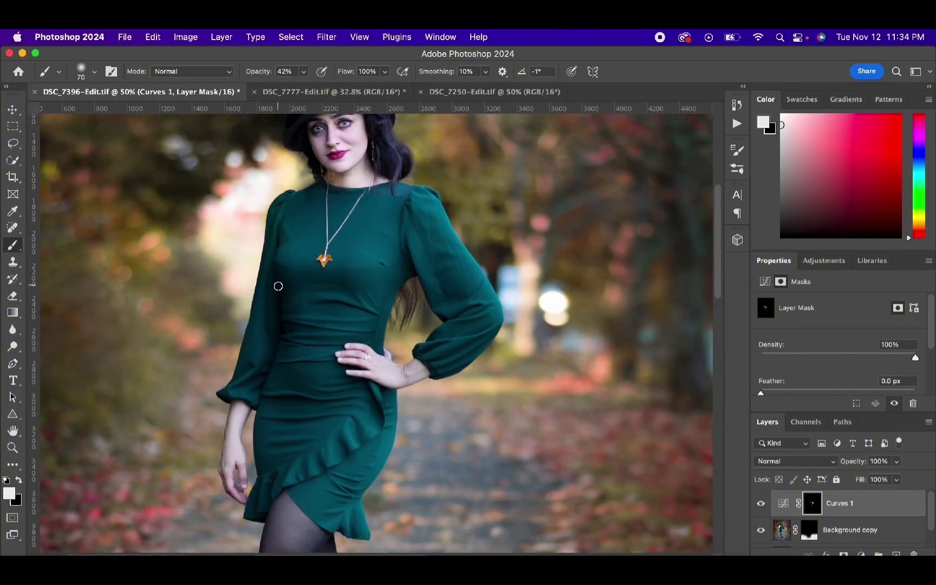
scroll(502, 336, up, 2)
scroll(304, 210, up, 2)
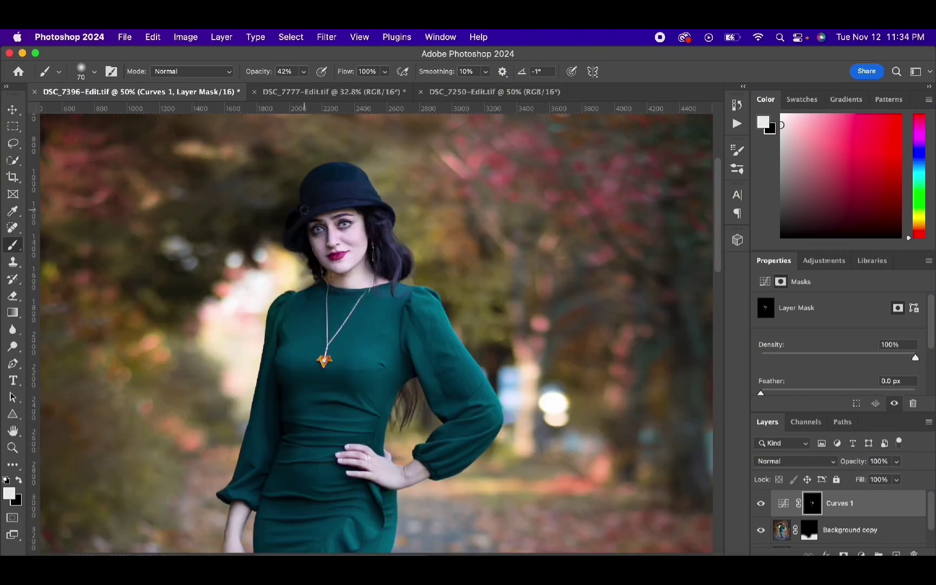
scroll(460, 297, down, 4)
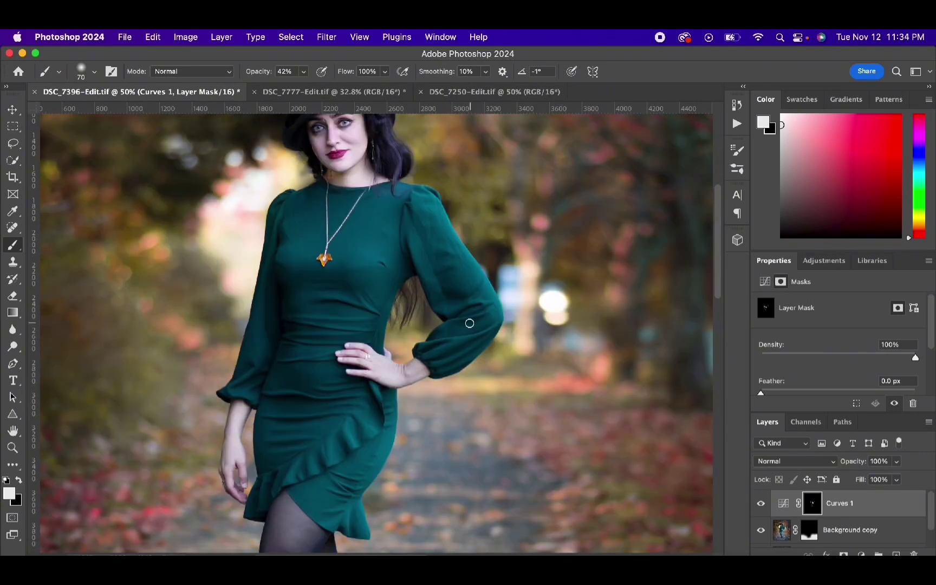
scroll(410, 474, down, 13)
Merge the Curves 1, Background copy and Background layers into a single Background layer.
key(super+e)
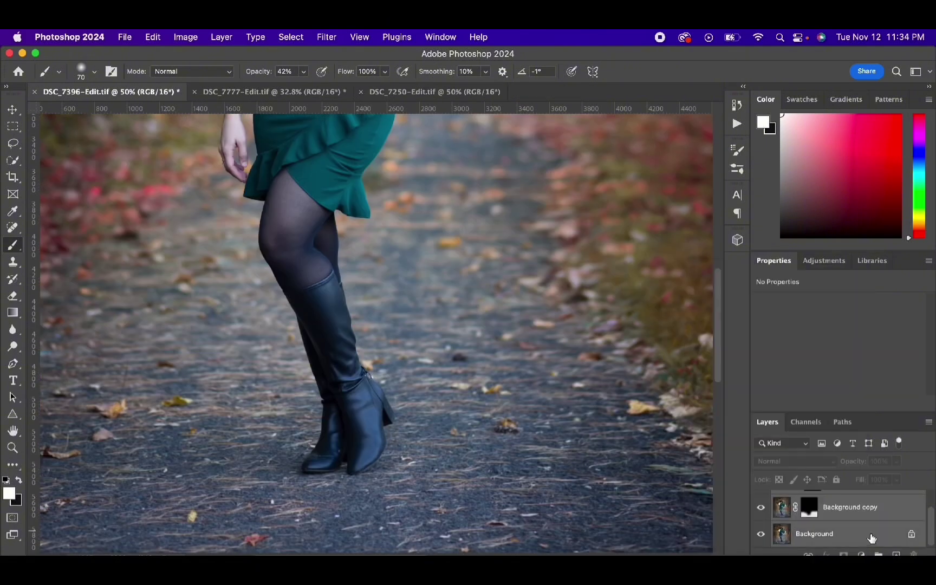
right_click(863, 536)
click(741, 511)
Run the sharp action, accepting a Gaussian Blur radius of 8.7 pixels and the group name Group 1.
scroll(547, 359, up, 15)
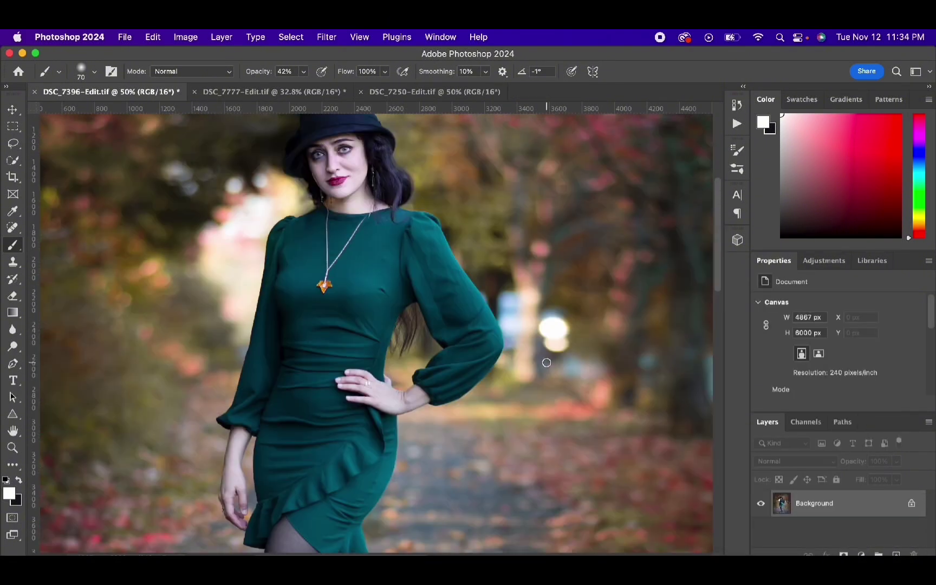
click(440, 37)
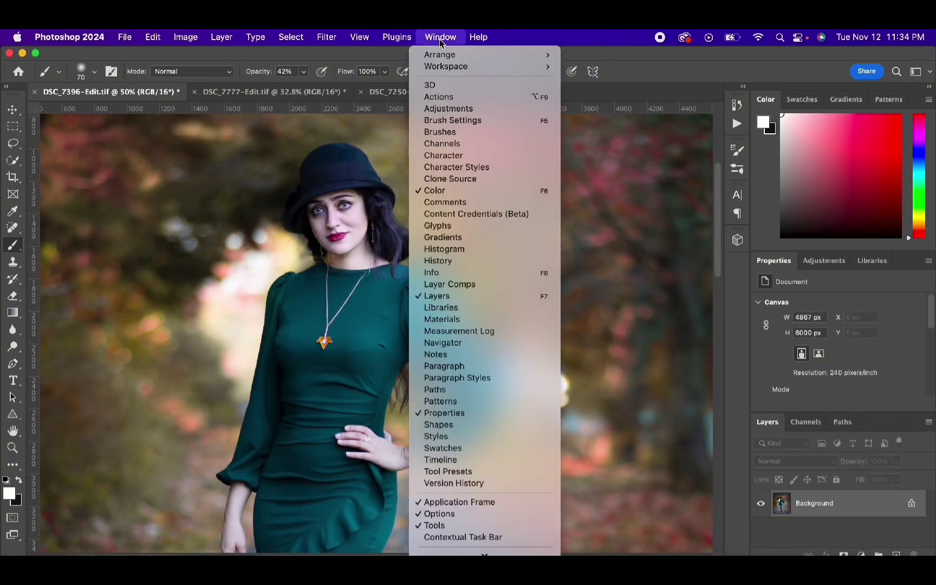
click(452, 97)
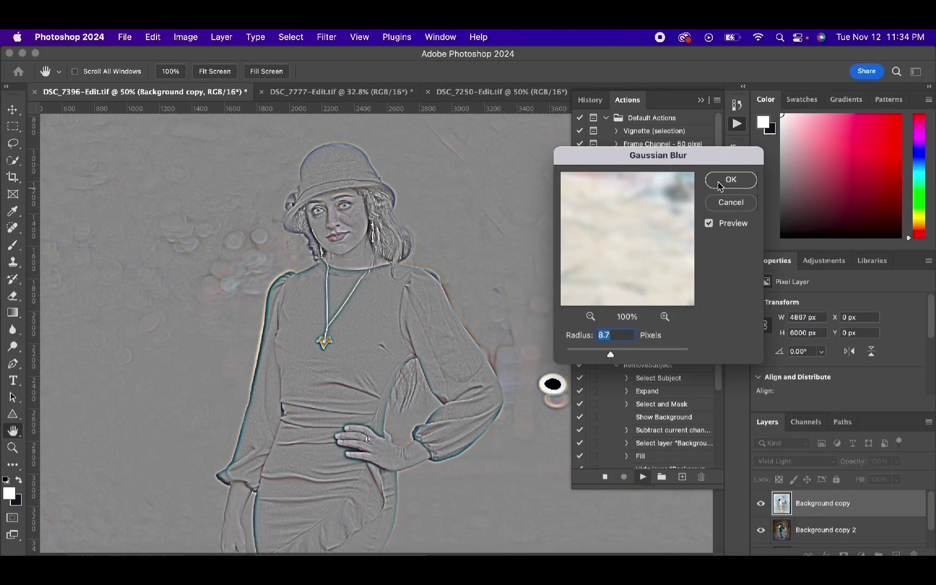
click(724, 180)
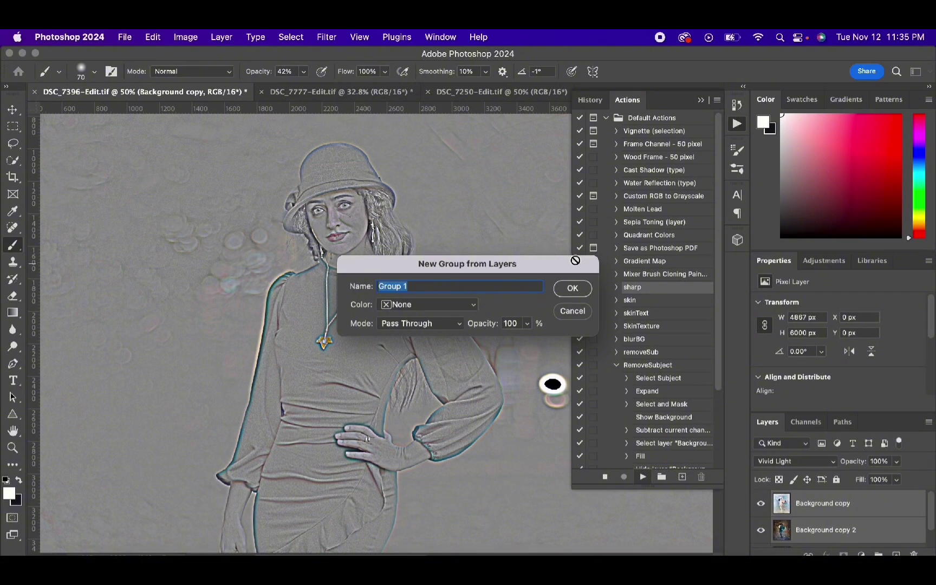
click(574, 293)
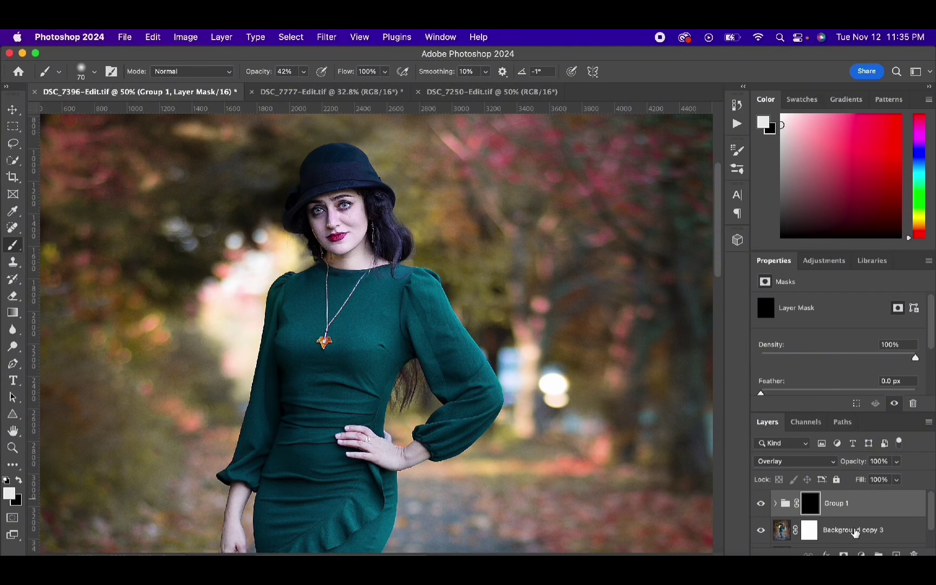
Paint white on the Group 1 mask over the eyes, lips and earring with a 20 px soft brush at 100% opacity.
click(857, 532)
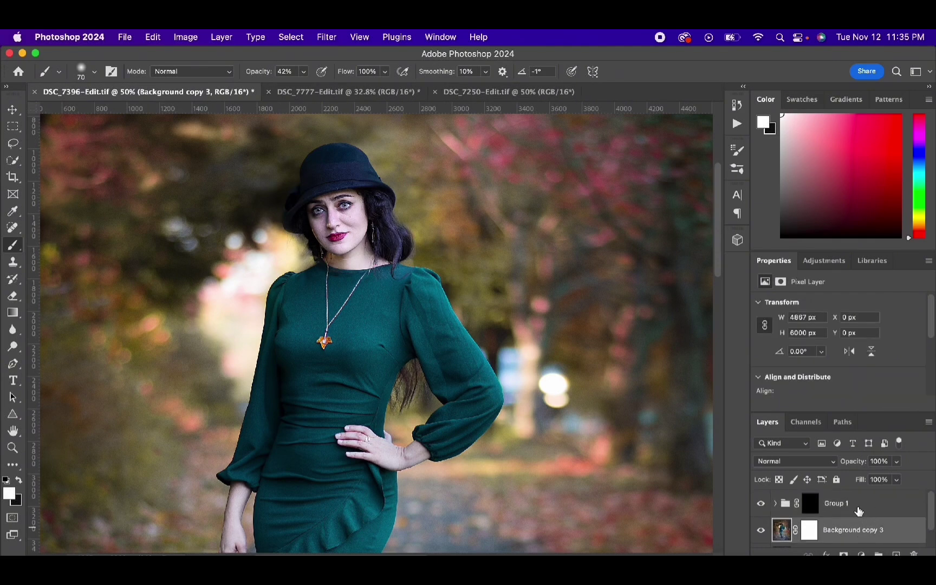
click(859, 512)
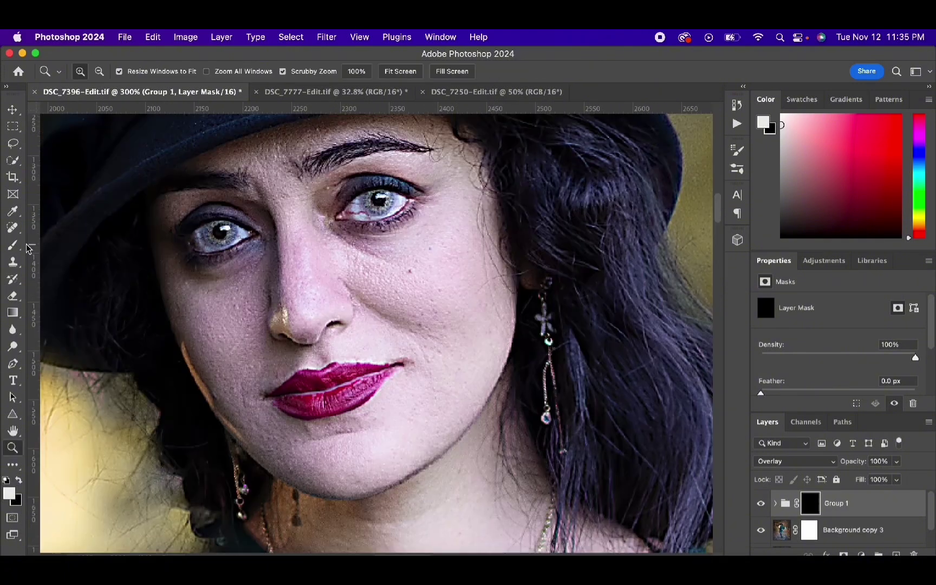
key(z)
drag(335, 202, 379, 204)
right_click(388, 253)
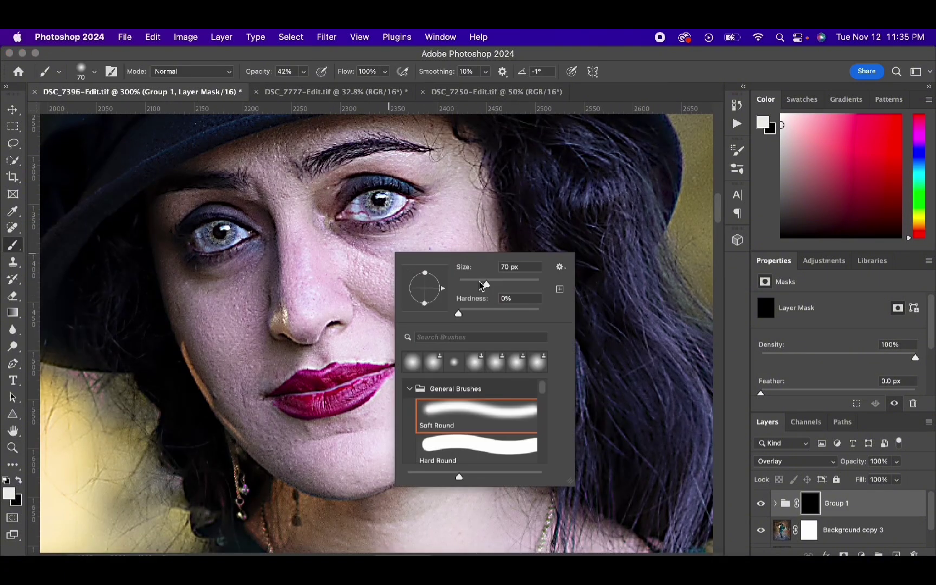
drag(473, 283, 469, 286)
key(Return)
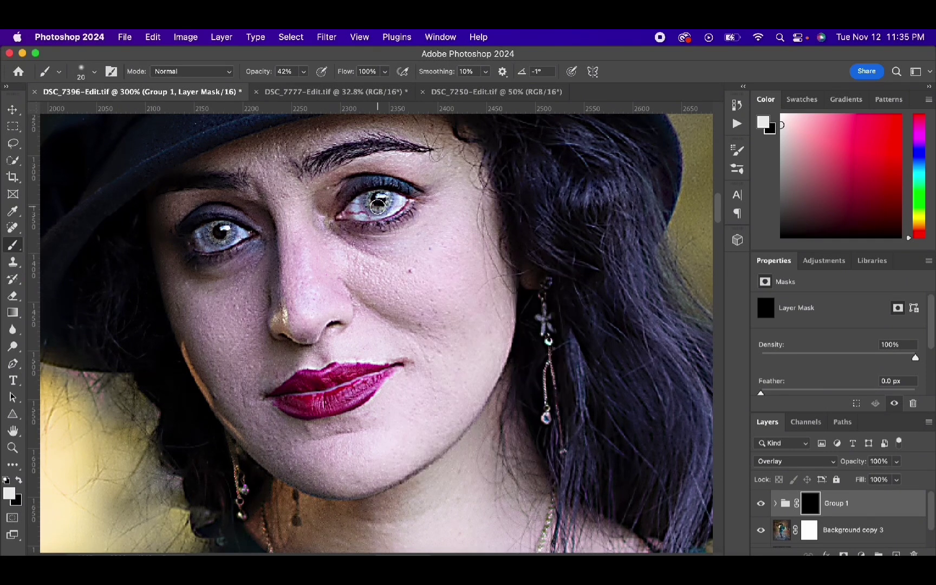
click(304, 72)
drag(309, 88, 337, 87)
mouse_move(370, 197)
mouse_down()
mouse_move(381, 208)
mouse_move(391, 198)
mouse_up()
drag(214, 232, 228, 235)
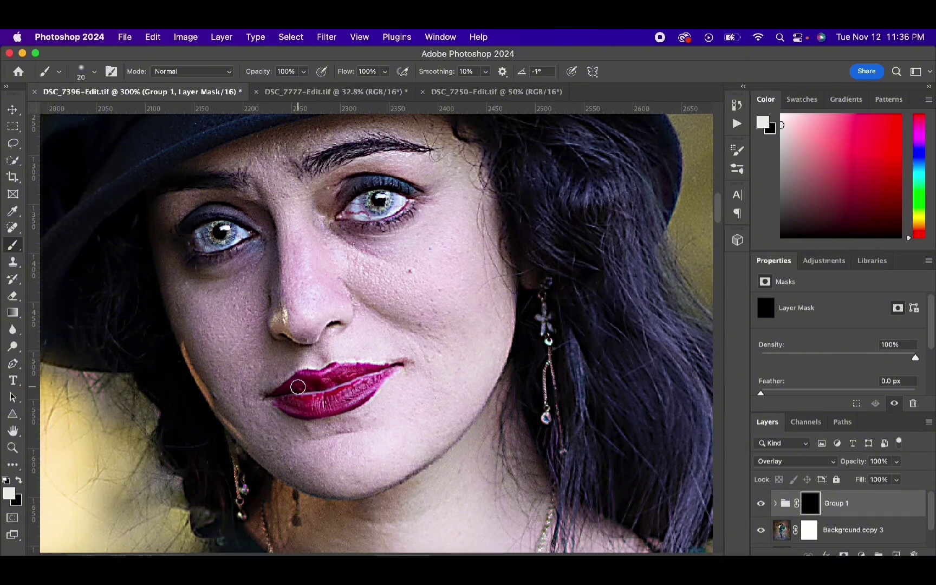
key(super+minus)
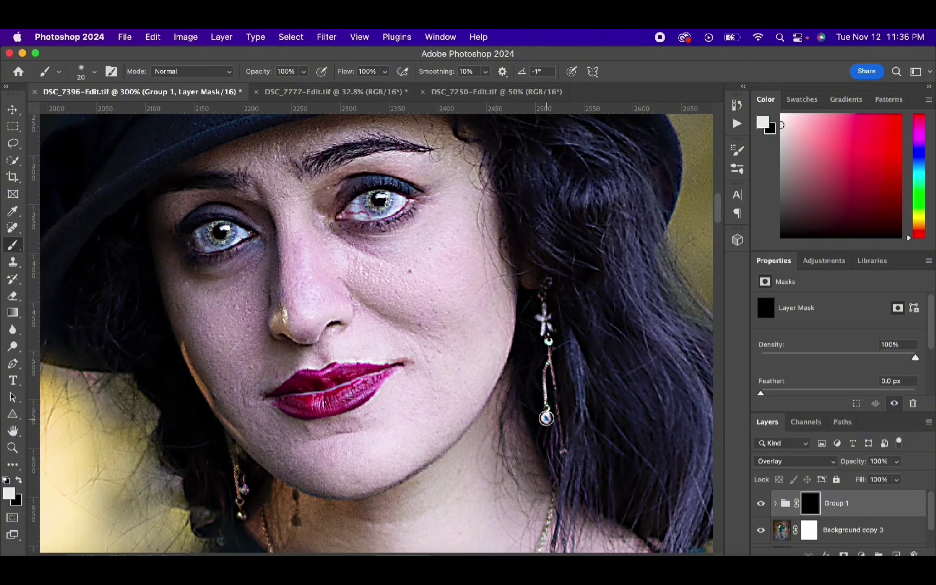
Enlarge the brush to 412 px and paint white on the Group 1 mask over the green dress.
click(13, 447)
key(super+0)
click(13, 246)
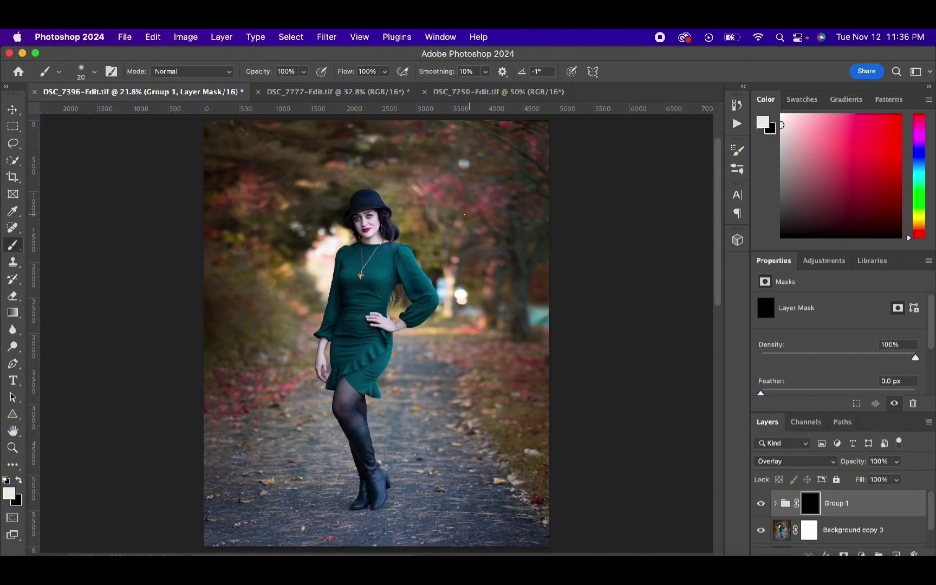
right_click(453, 220)
click(590, 247)
drag(372, 290, 357, 342)
drag(425, 300, 419, 289)
Paint black on the Background copy 3 mask over the woman's face with a 63 px soft brush at 40% opacity.
key(z)
drag(368, 223, 396, 238)
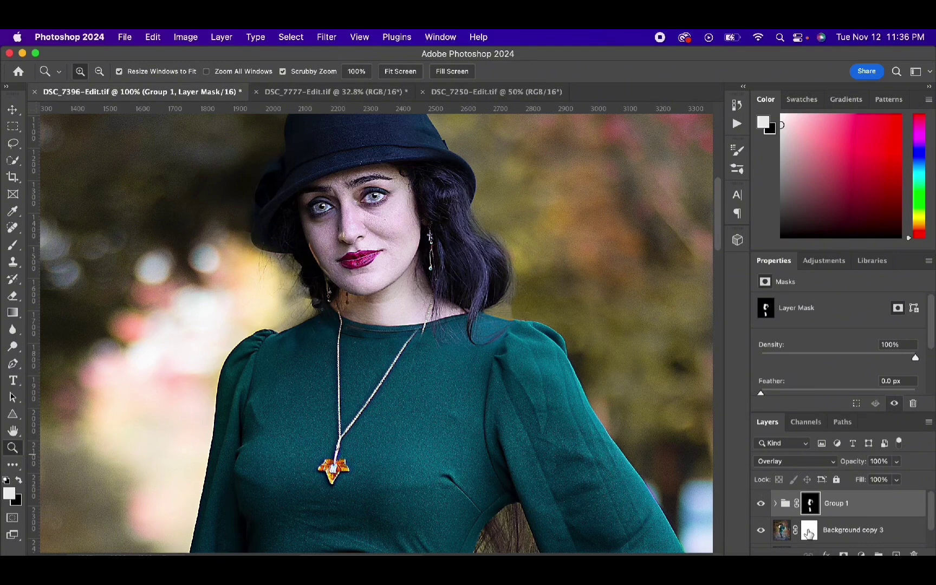
click(808, 533)
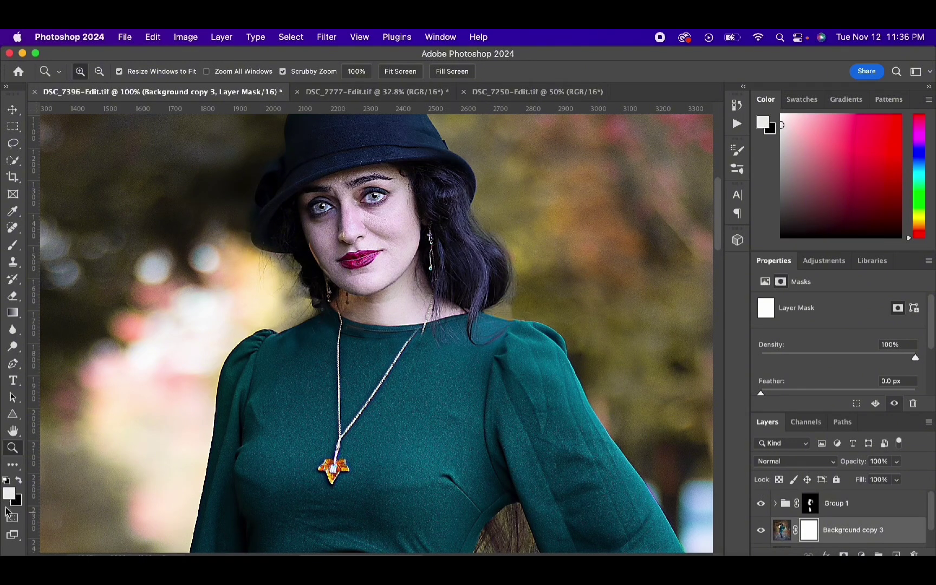
click(18, 481)
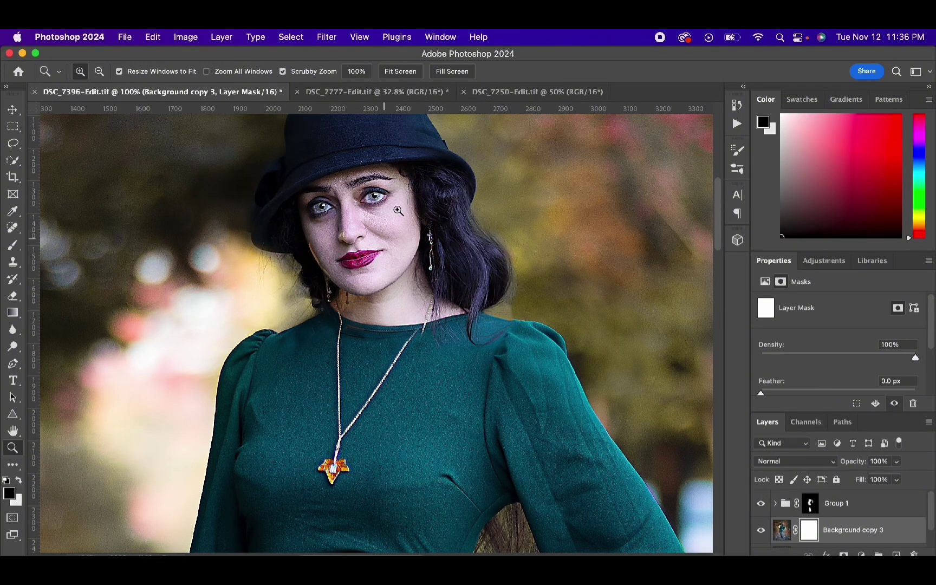
key(b)
right_click(479, 240)
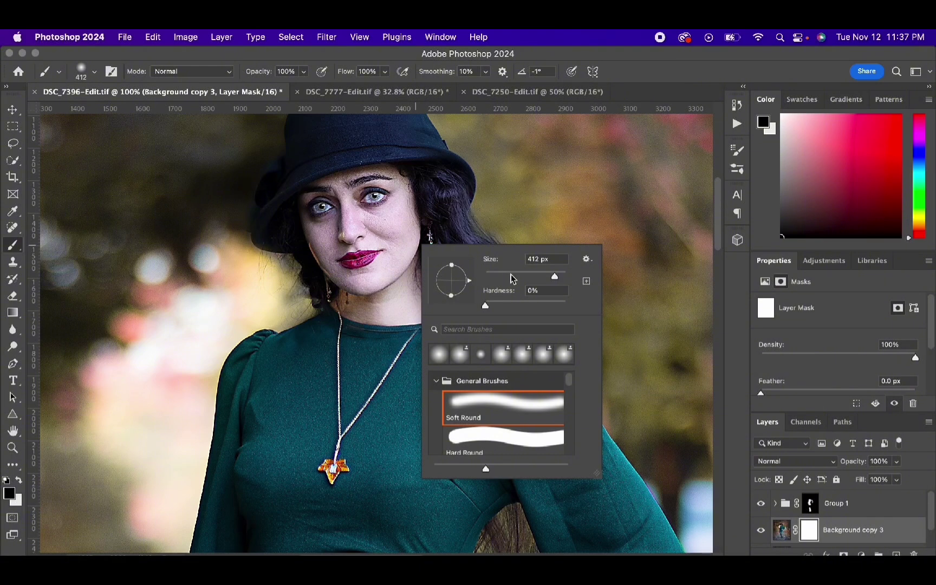
drag(512, 279, 469, 276)
key(Return)
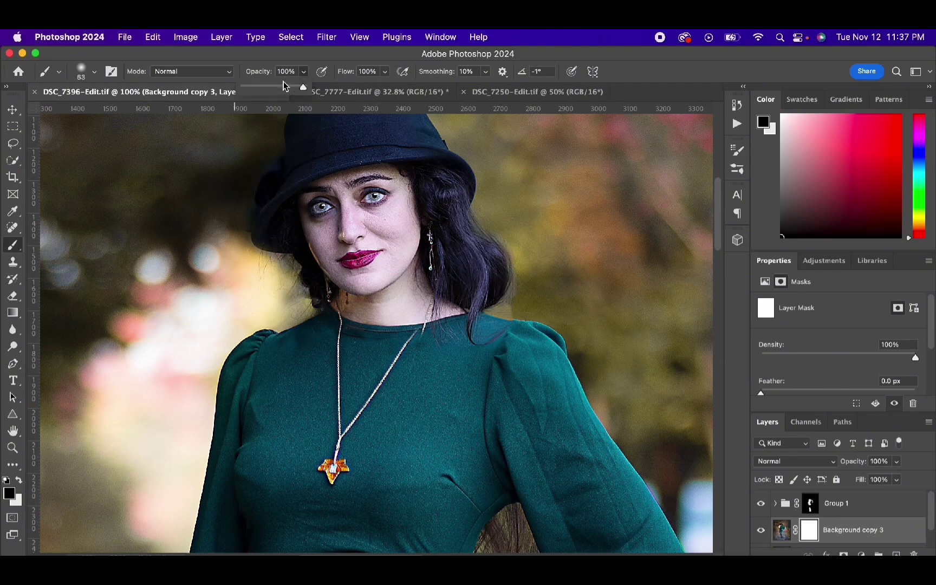
key(4)
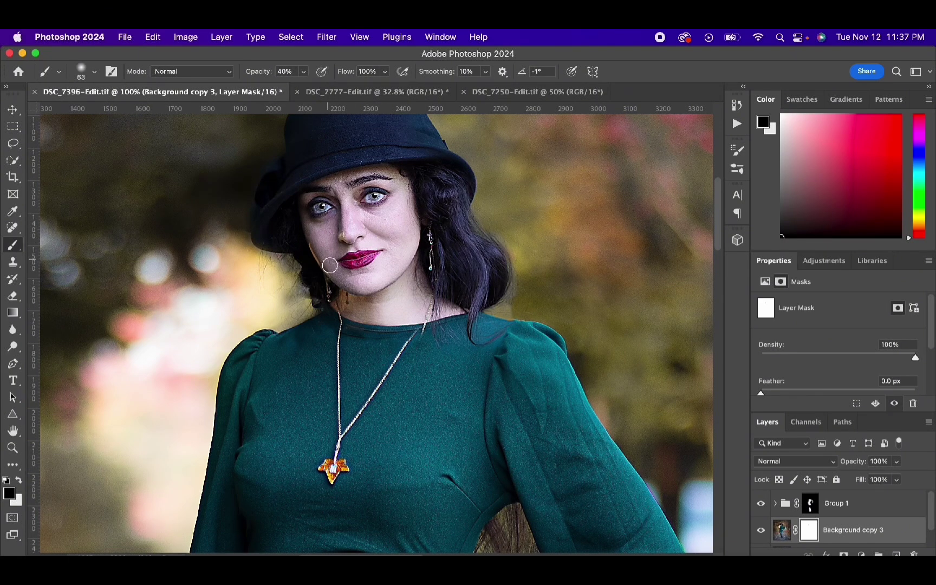
Paint black over finer areas of the face on the Background copy 3 mask with a 39 px brush at 100% opacity.
drag(304, 77, 443, 108)
right_click(414, 226)
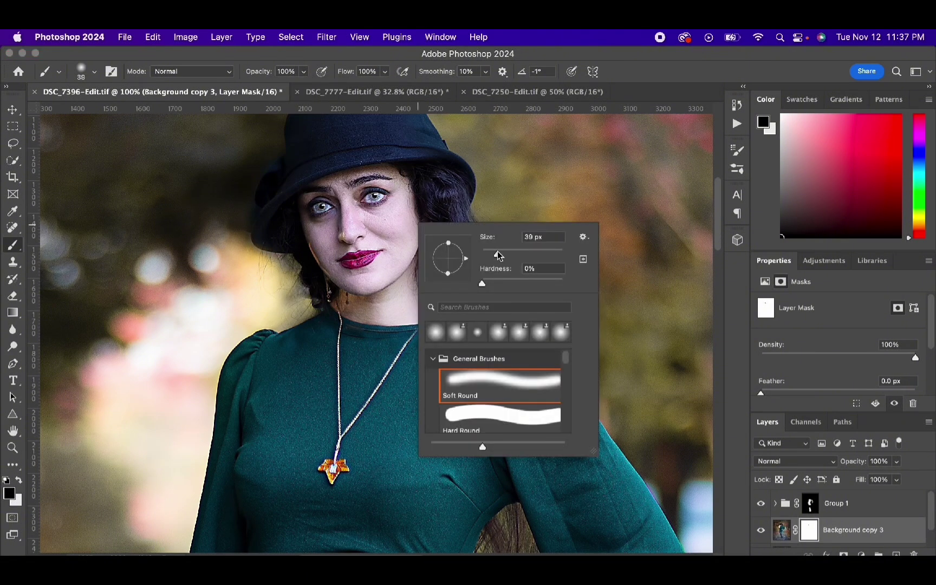
drag(498, 256, 496, 256)
click(376, 213)
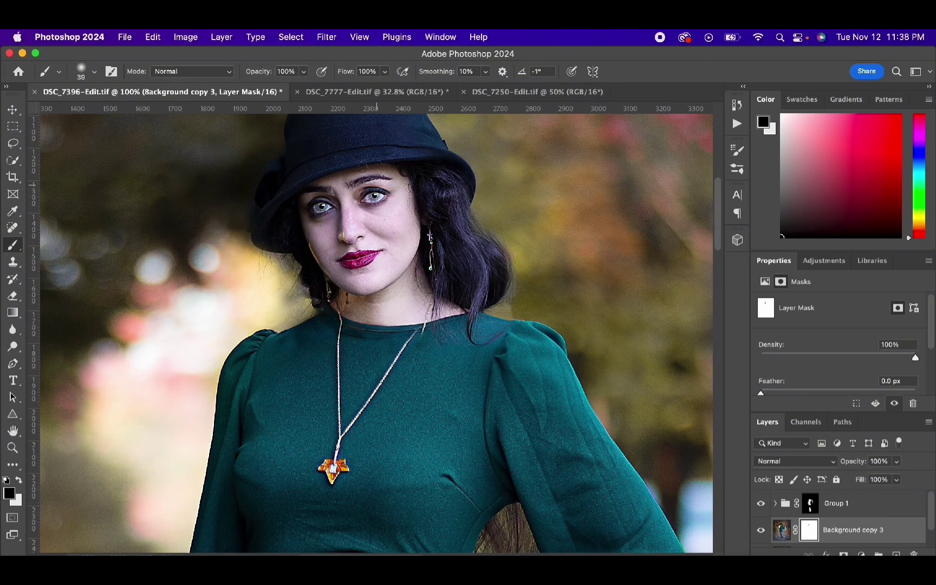
Enlarge the brush to 84 px and paint black over the neck skin on the Background copy 3 mask.
scroll(433, 243, up, 2)
right_click(479, 307)
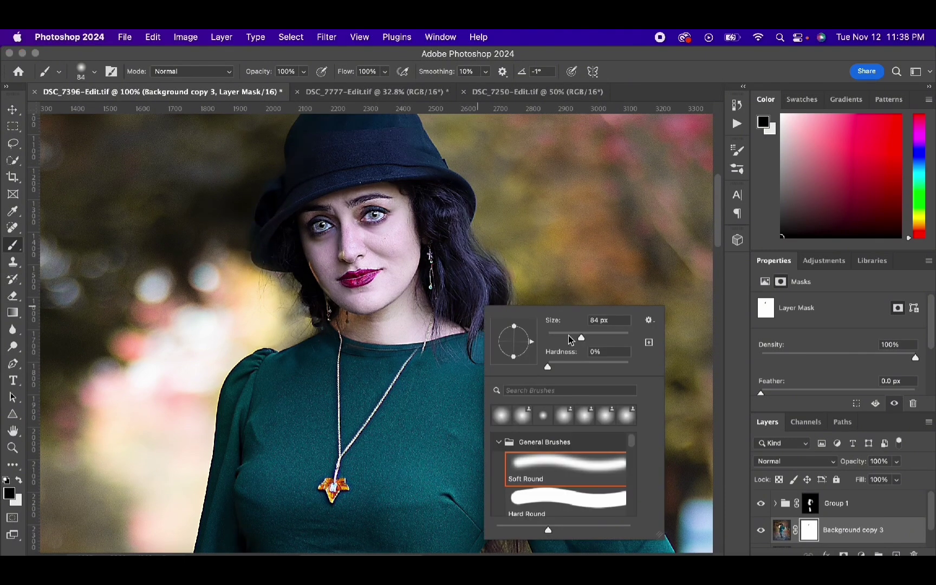
drag(569, 340, 572, 340)
click(381, 334)
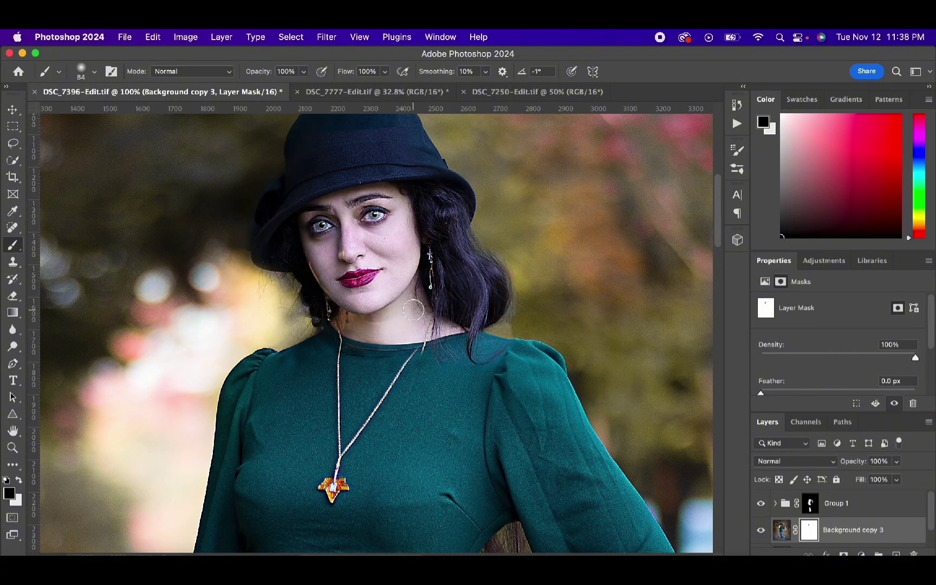
Enlarge the brush to 150 px and paint black over the hair beside the face on the Background copy 3 mask.
scroll(496, 320, down, 1)
right_click(529, 230)
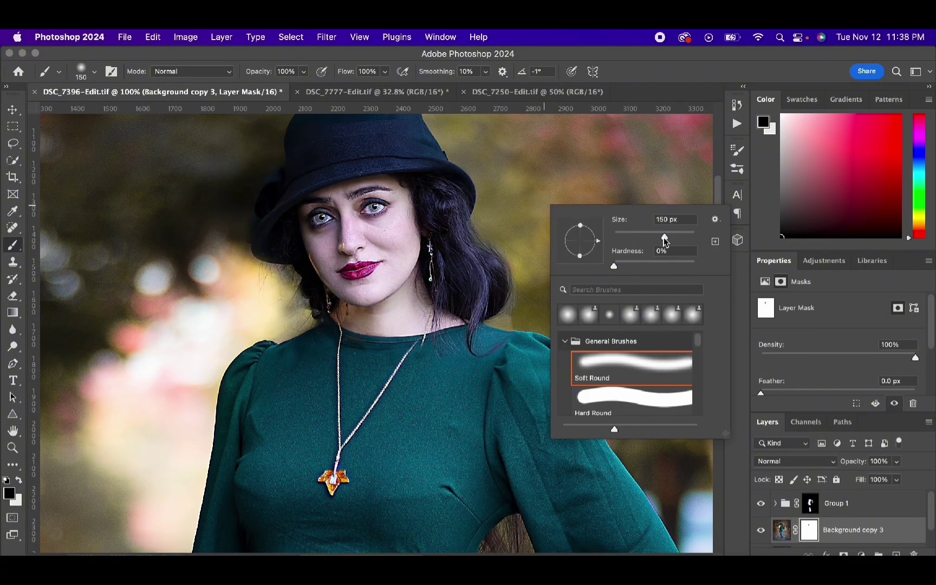
drag(664, 239, 664, 238)
click(448, 202)
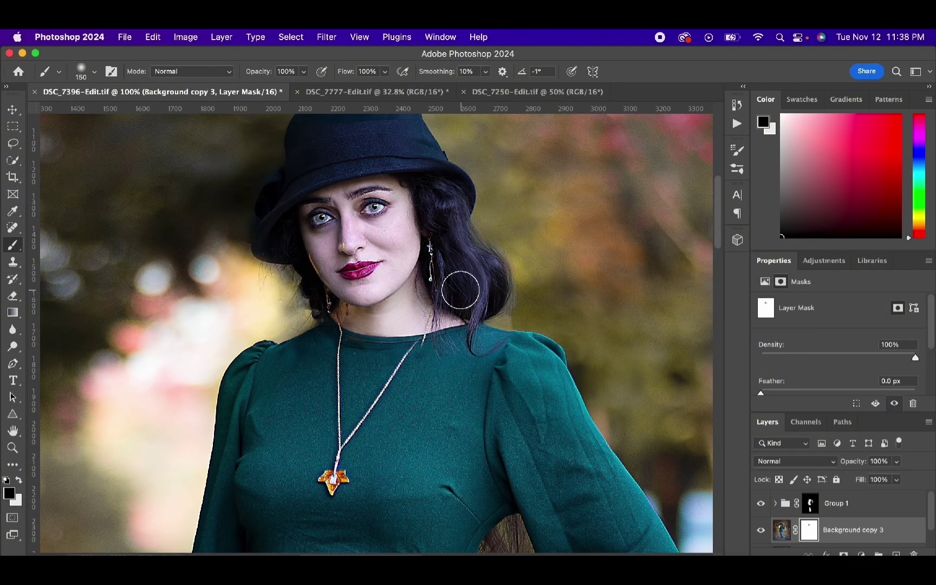
mouse_move(460, 291)
mouse_down()
mouse_move(495, 294)
mouse_move(470, 312)
mouse_move(480, 297)
mouse_move(467, 299)
mouse_move(497, 281)
mouse_move(479, 289)
mouse_up()
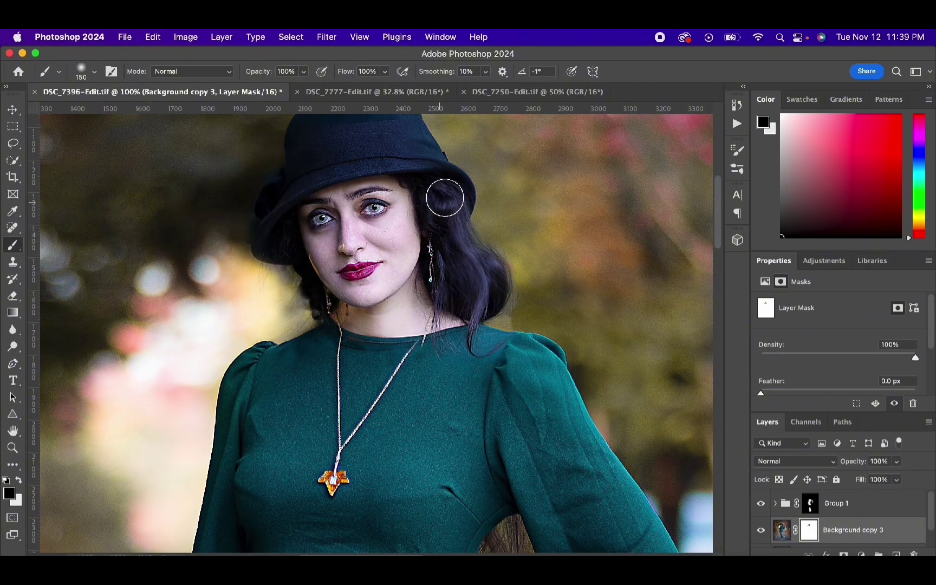
Merge Group 1, Background copy 3 and the Background into a single Background layer.
shift+click(867, 503)
scroll(877, 528, down, 1)
shift+click(883, 540)
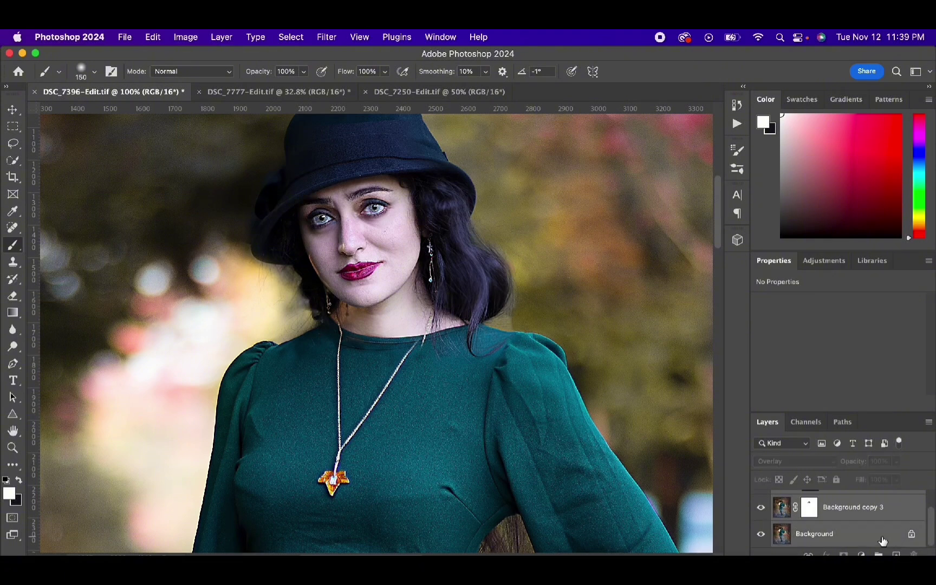
key(super+e)
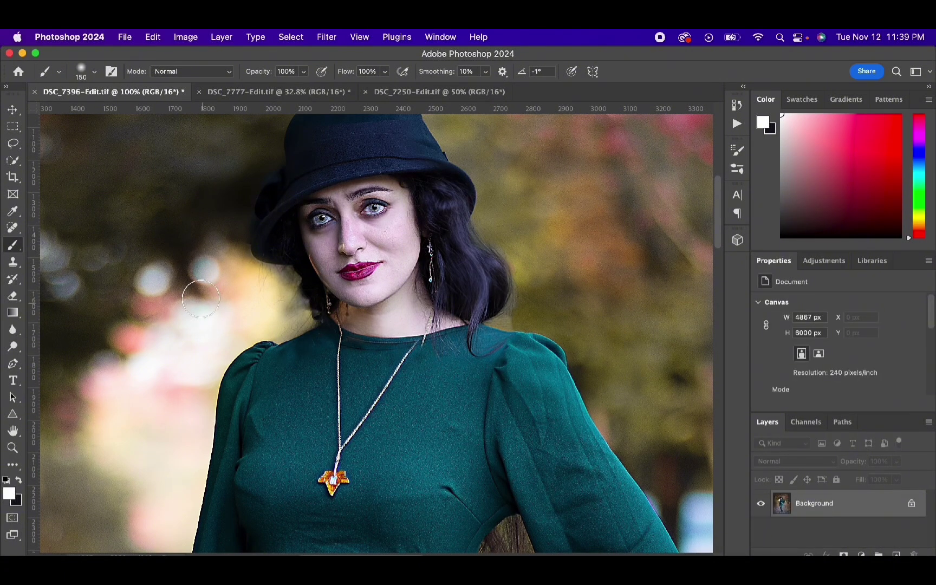
Set the Spot Healing Brush to 60 px for the broken necklace chain at the dress neckline.
click(14, 228)
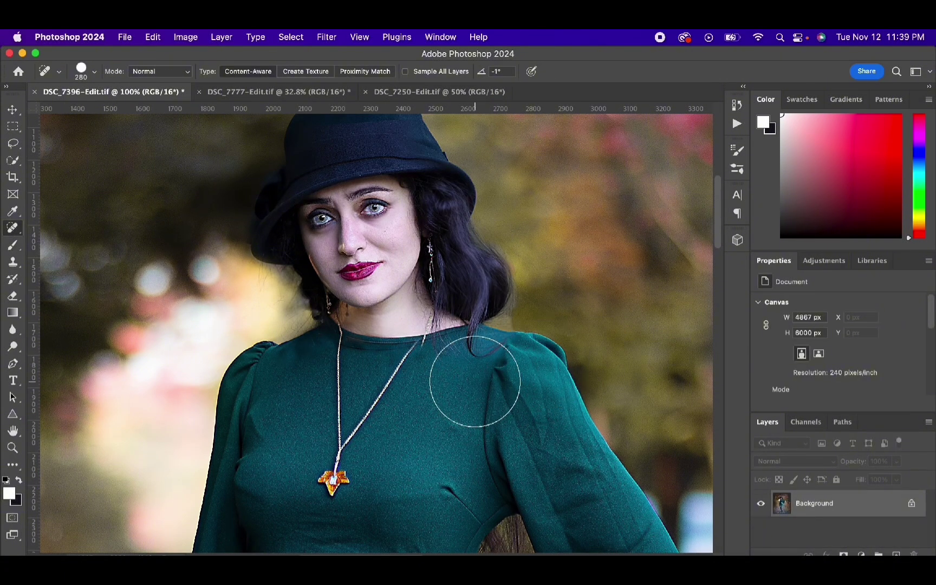
right_click(456, 349)
drag(550, 374, 542, 374)
key(Return)
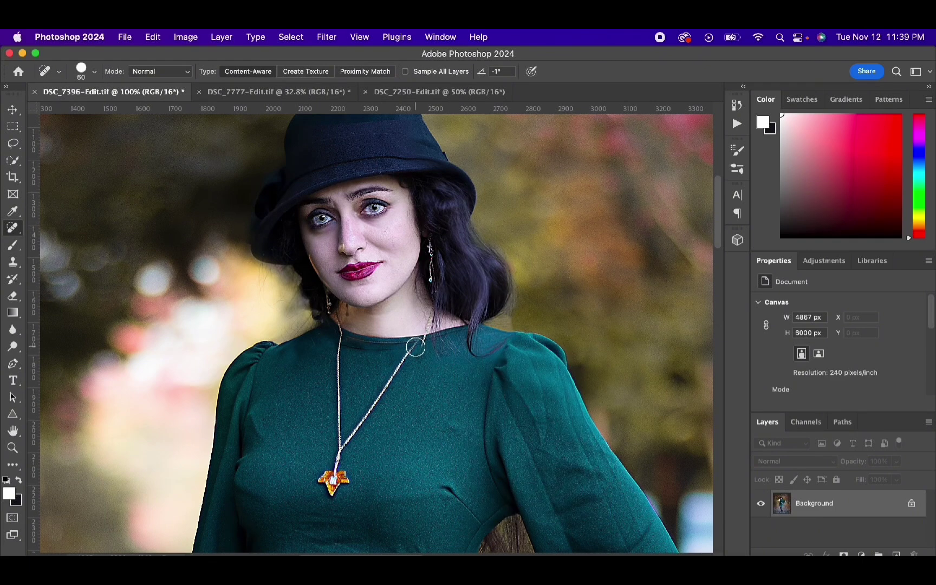
click(12, 448)
drag(439, 326, 529, 361)
key(b)
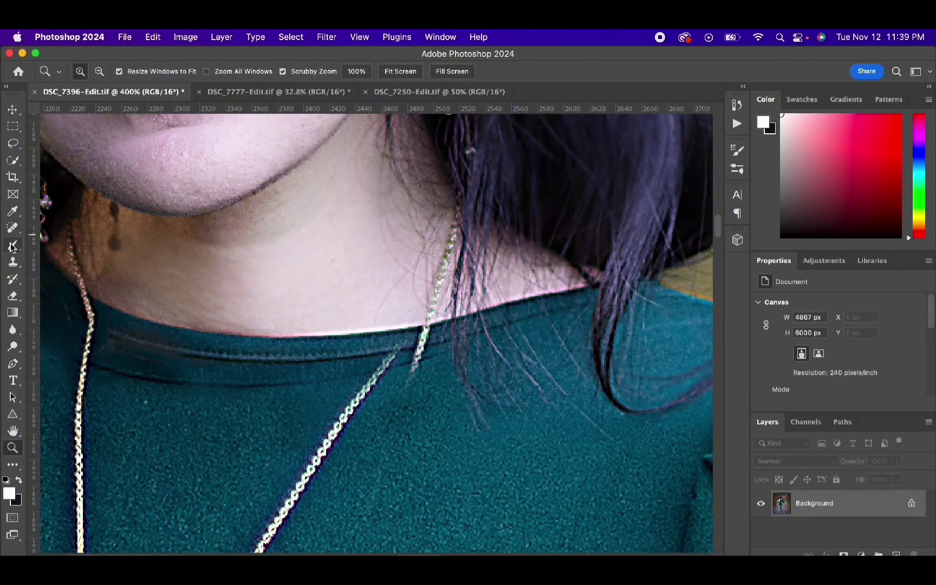
right_click(396, 367)
click(495, 363)
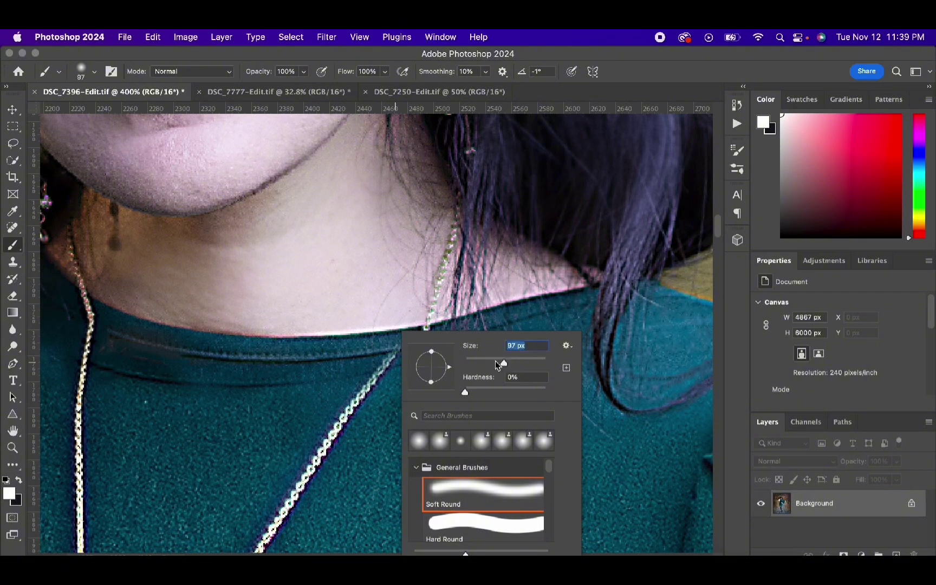
key(Return)
click(403, 363)
key(super+z)
Heal the broken necklace chain just below the neckline with the Spot Healing Brush at 25 px.
key(j)
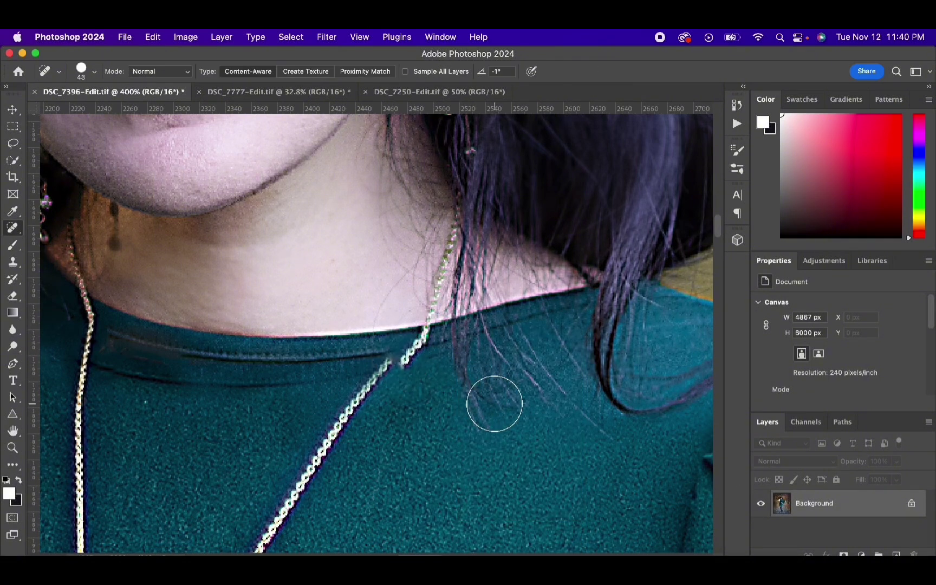
right_click(421, 379)
drag(457, 404, 450, 403)
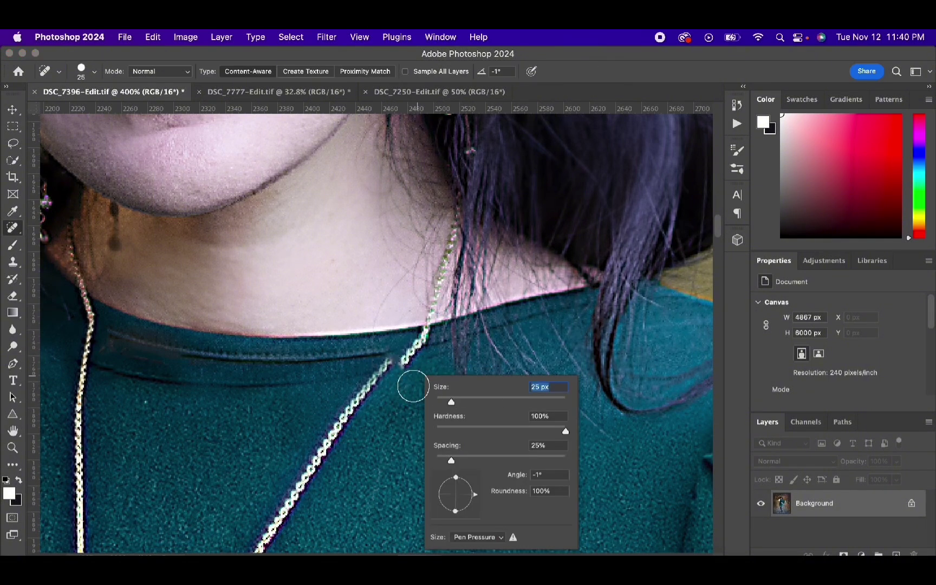
key(Return)
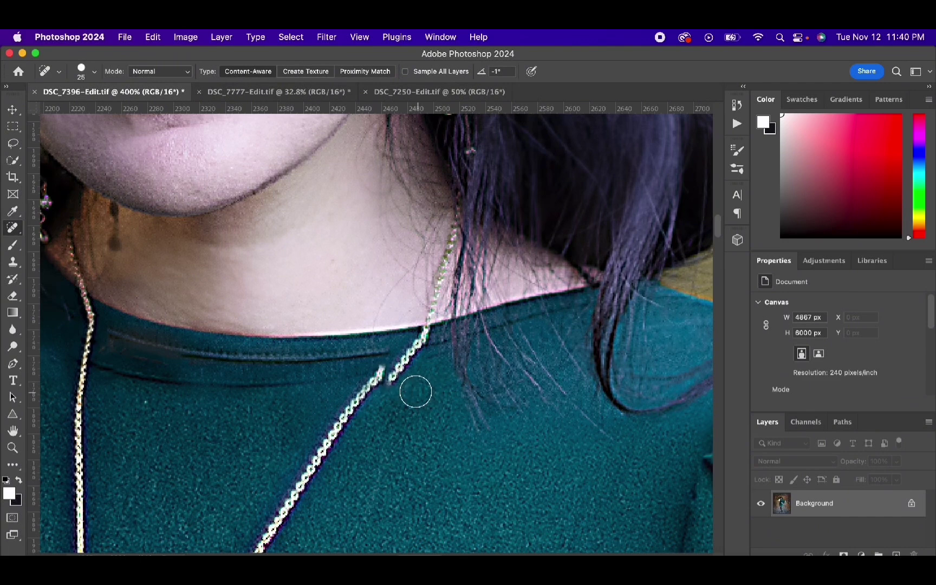
click(381, 377)
click(376, 387)
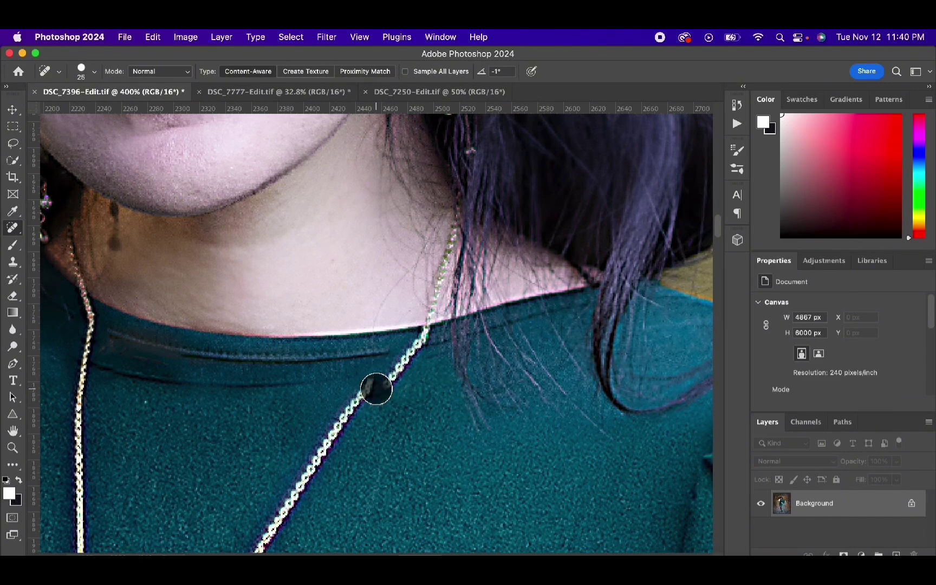
Undo the last healing strokes on the necklace chain.
key(super+z)
key(super+z)
key(bracketleft)
key(bracketleft)
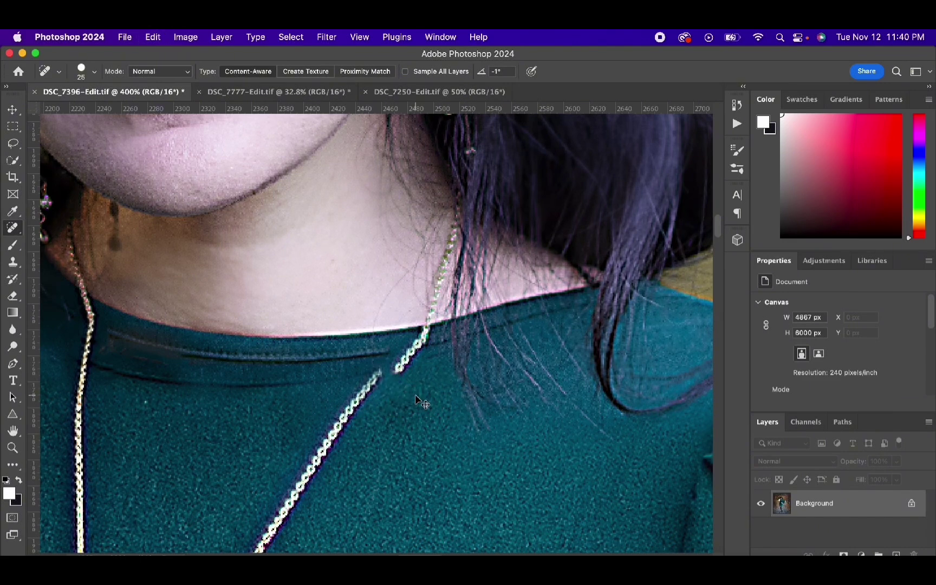
click(13, 110)
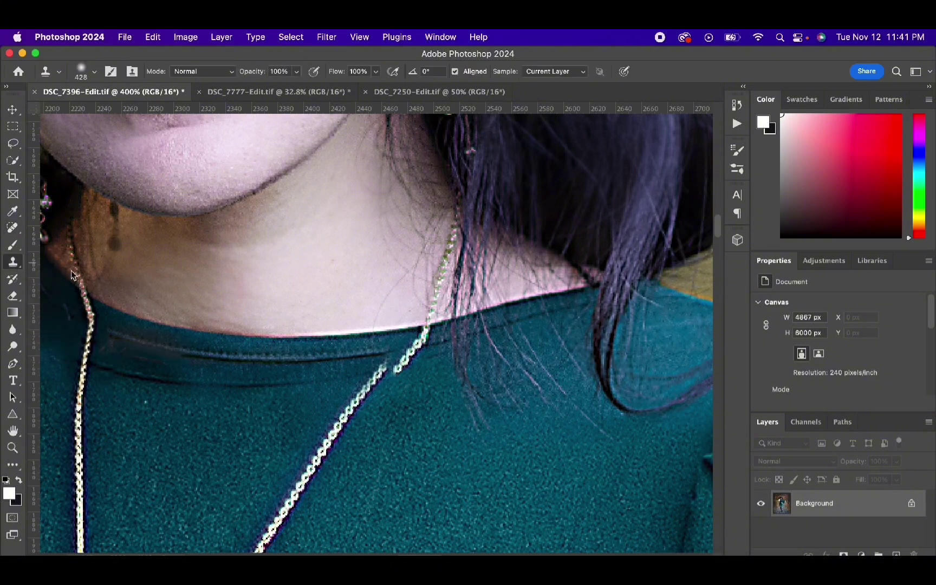
Copy a rectangular area of about 50 by 38 px around the chain segment below the neckline and paste it as a new layer.
click(15, 130)
drag(391, 380, 456, 331)
key(super+c)
click(153, 36)
click(163, 150)
Move the pasted chain piece over the gap just below the neckline and rotate it about 9° to line up with the chain.
right_click(469, 372)
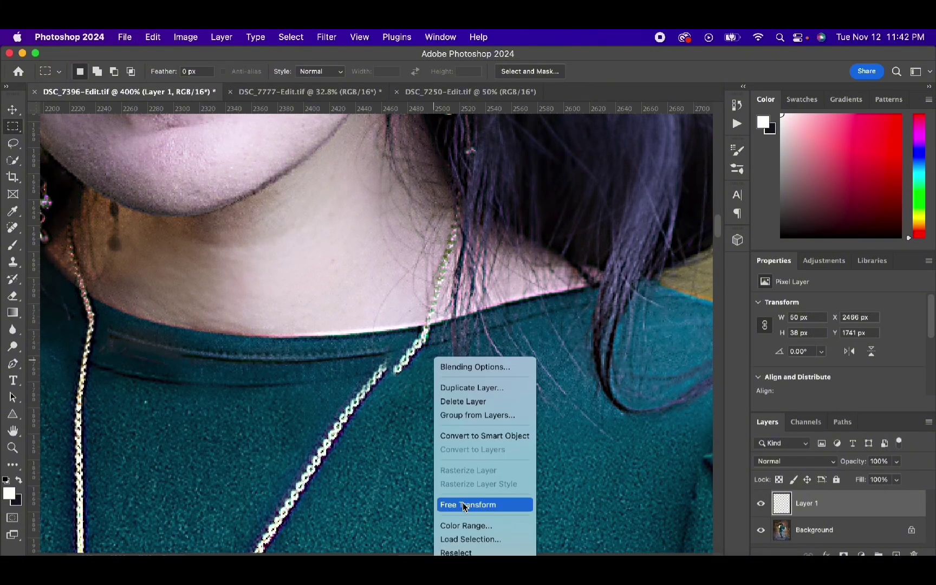
click(465, 504)
mouse_move(433, 370)
mouse_down()
mouse_move(417, 367)
mouse_move(453, 345)
mouse_move(440, 381)
mouse_move(385, 400)
mouse_move(415, 369)
mouse_up()
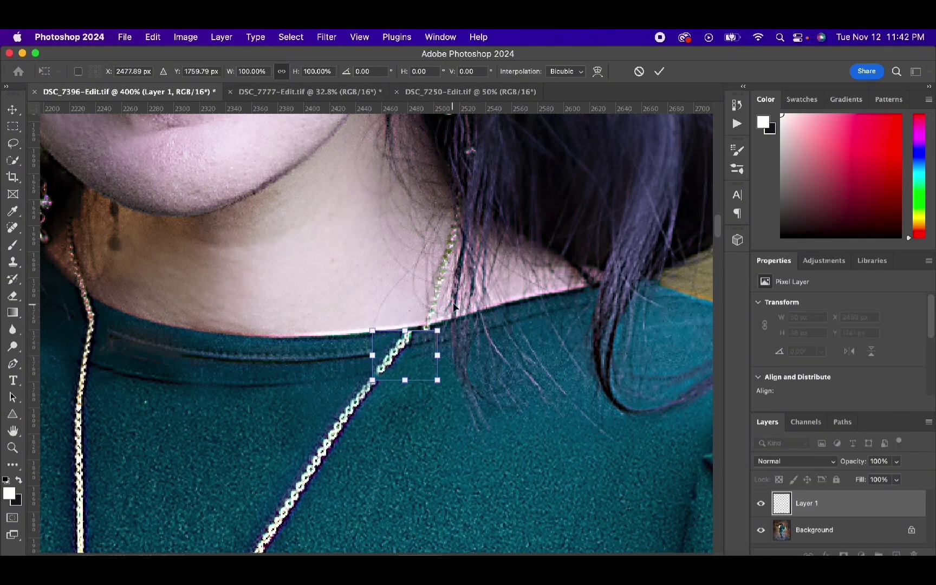
drag(451, 314, 482, 304)
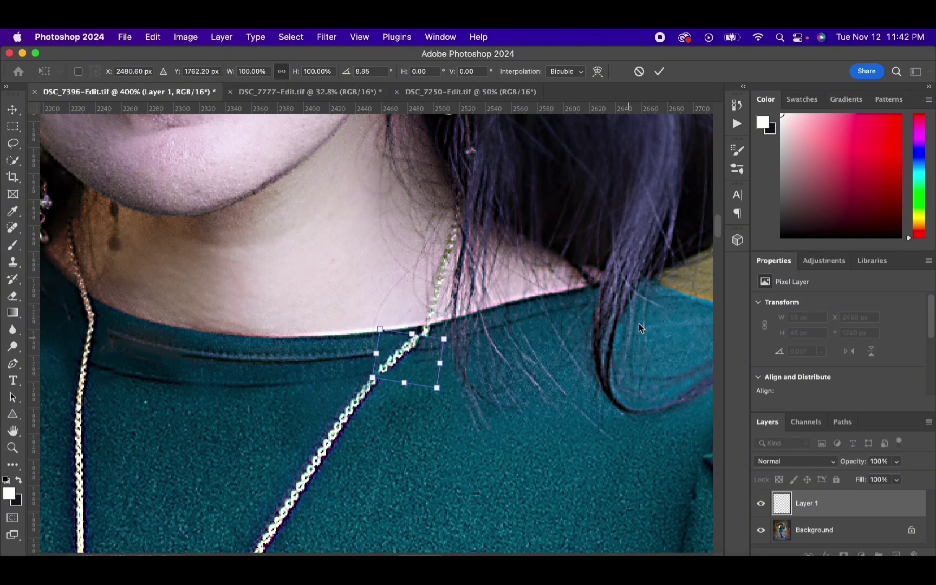
click(665, 72)
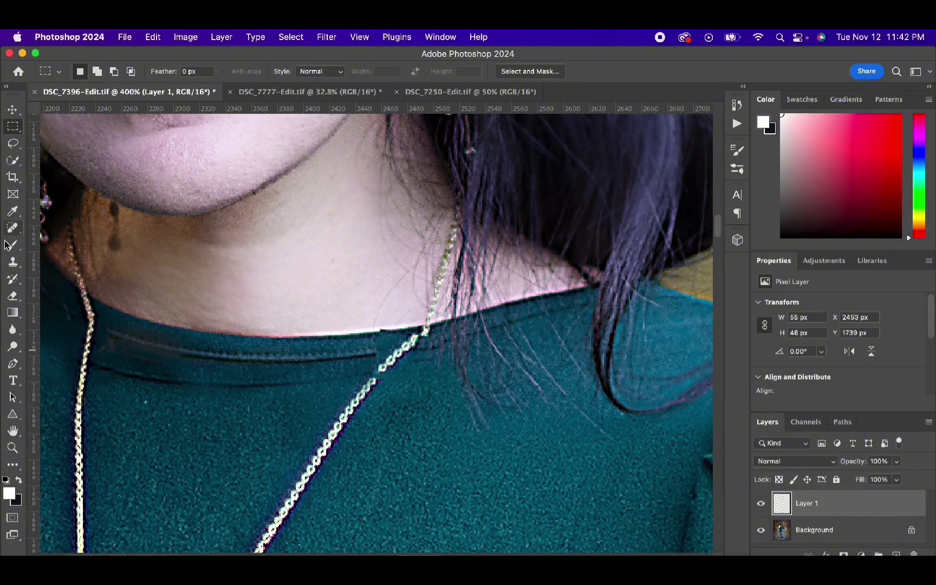
Erase the surplus edges of the chain patch on Layer 1 with a soft 23 px Eraser.
click(13, 296)
right_click(477, 358)
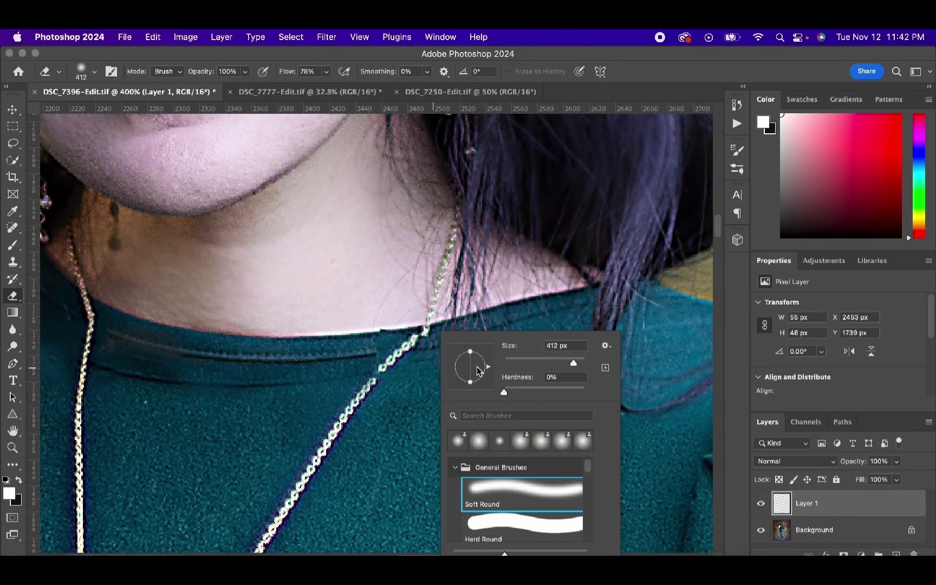
drag(541, 361, 529, 361)
text(23)
key(Return)
right_click(497, 346)
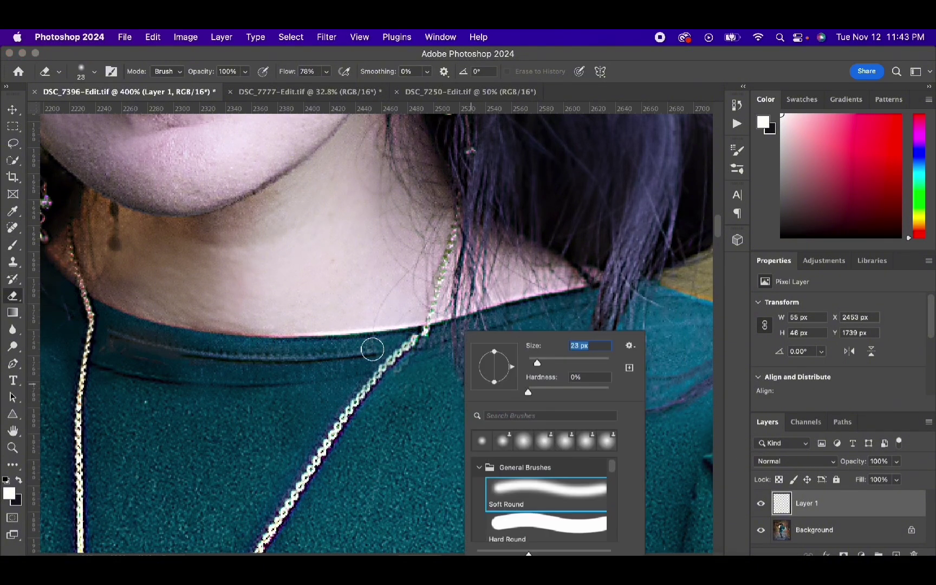
key(Escape)
mouse_move(369, 412)
mouse_down()
mouse_move(399, 400)
mouse_move(406, 374)
mouse_move(439, 352)
mouse_up()
Flatten the chain patch into the Background and heal the fabric beside the repaired chain with the Spot Healing Brush at 12 px.
click(819, 531)
right_click(819, 531)
click(742, 533)
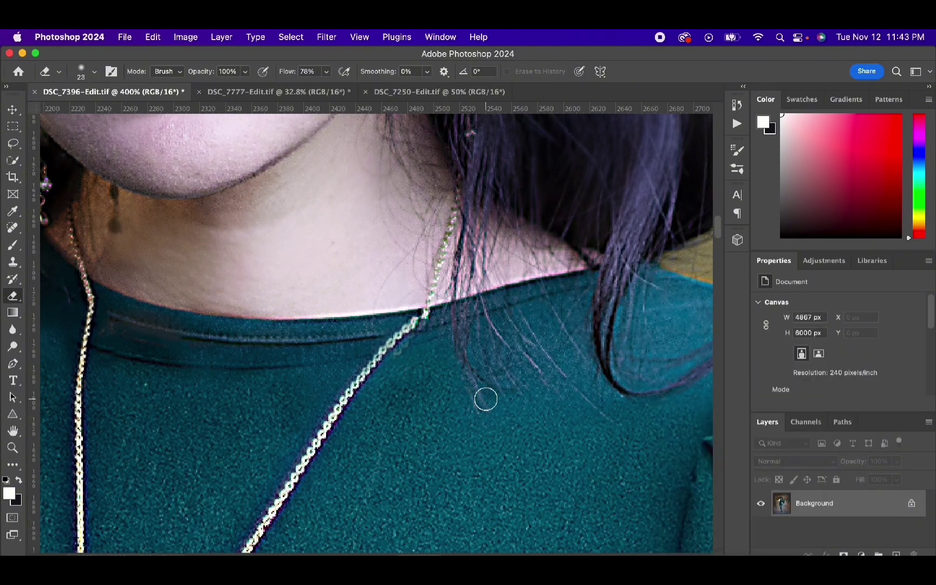
key(j)
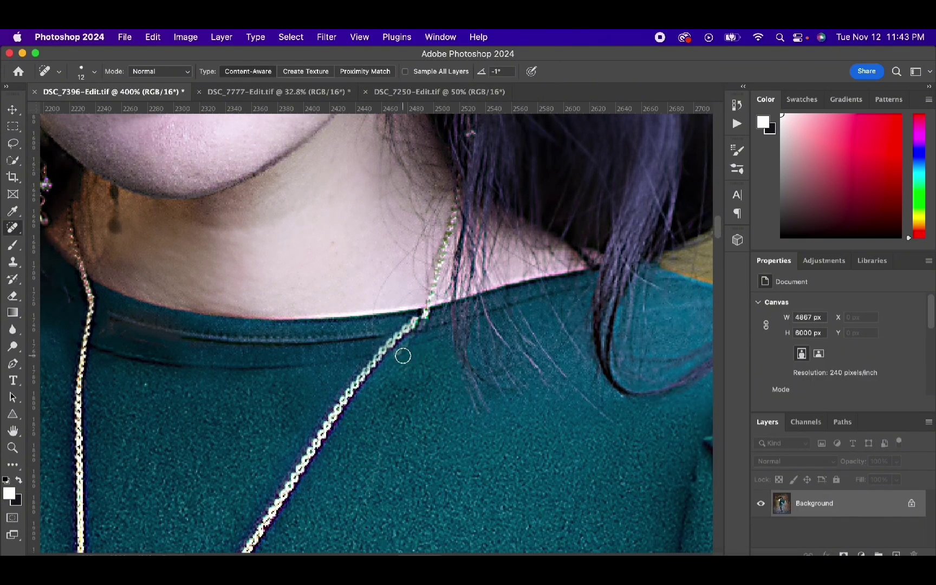
drag(405, 352, 410, 342)
Retouch the dress's neckline seam near the left chain strand with the Clone Stamp at 22 px.
click(14, 262)
right_click(263, 391)
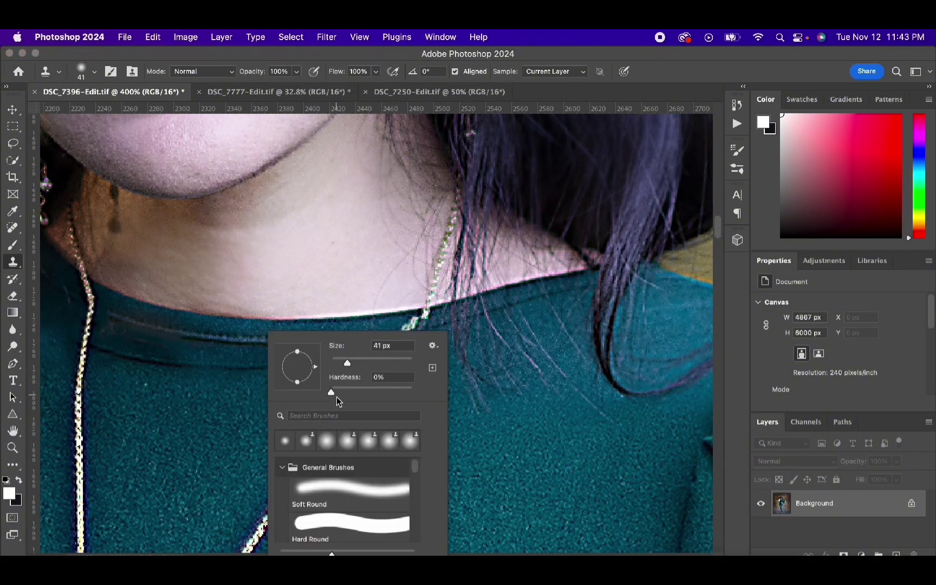
key(bracketleft)
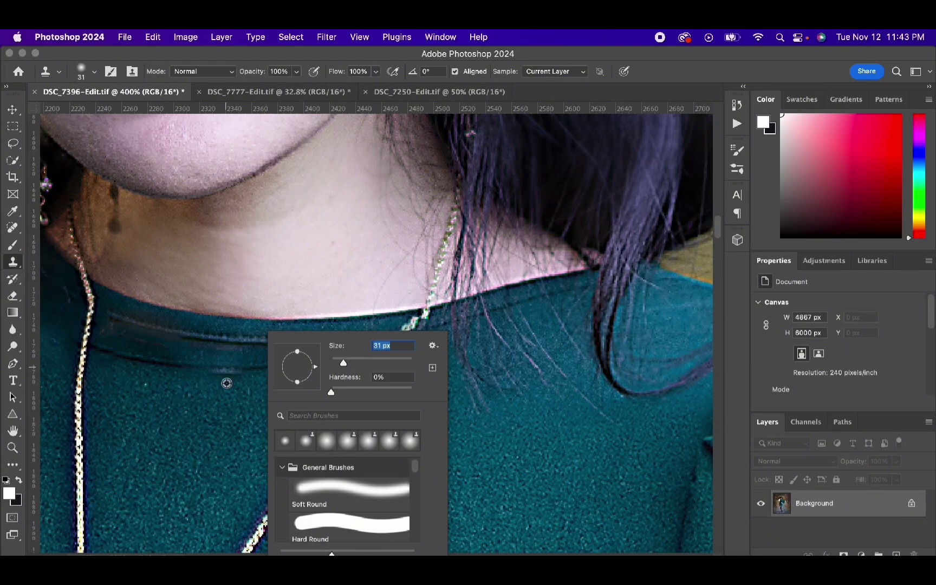
key(Return)
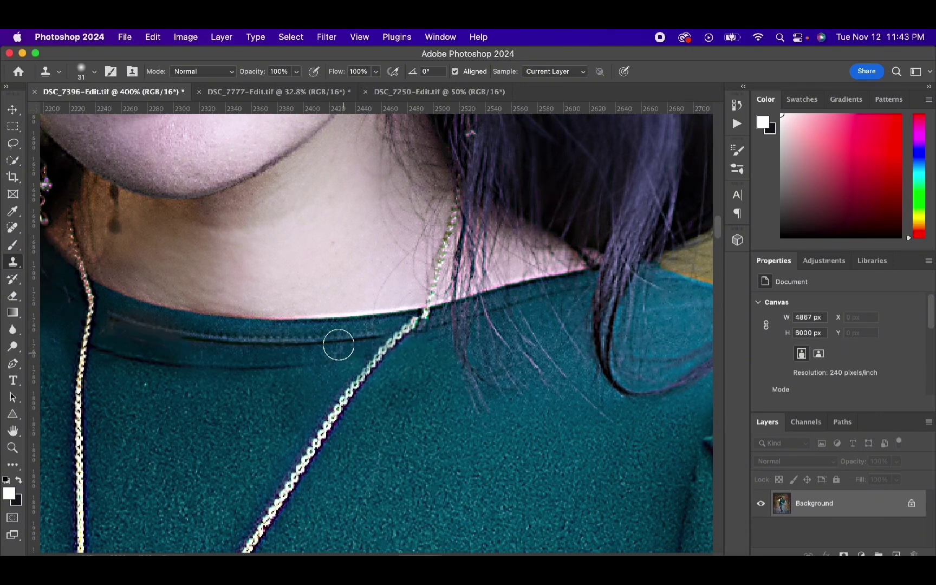
right_click(341, 334)
drag(418, 364, 412, 363)
key(Return)
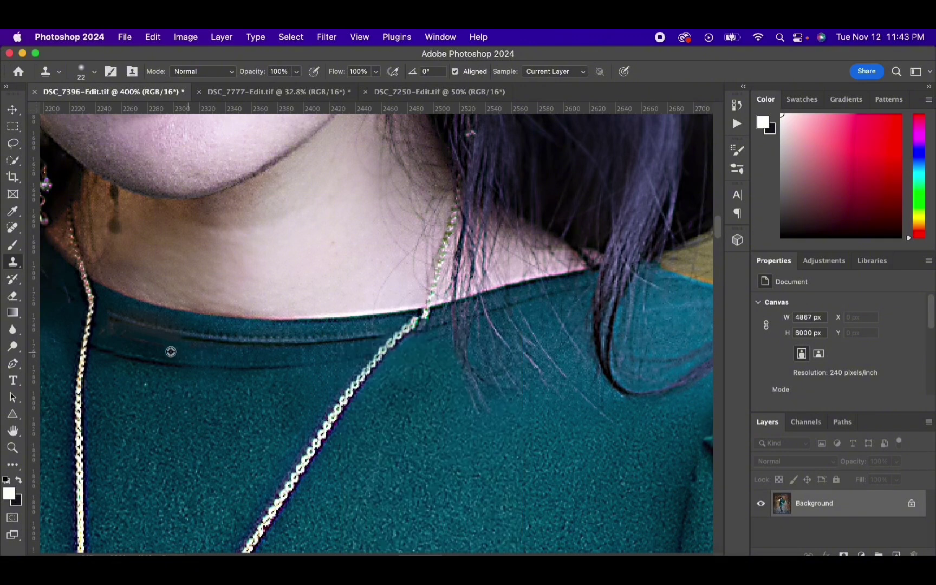
drag(156, 343, 130, 335)
drag(138, 341, 117, 331)
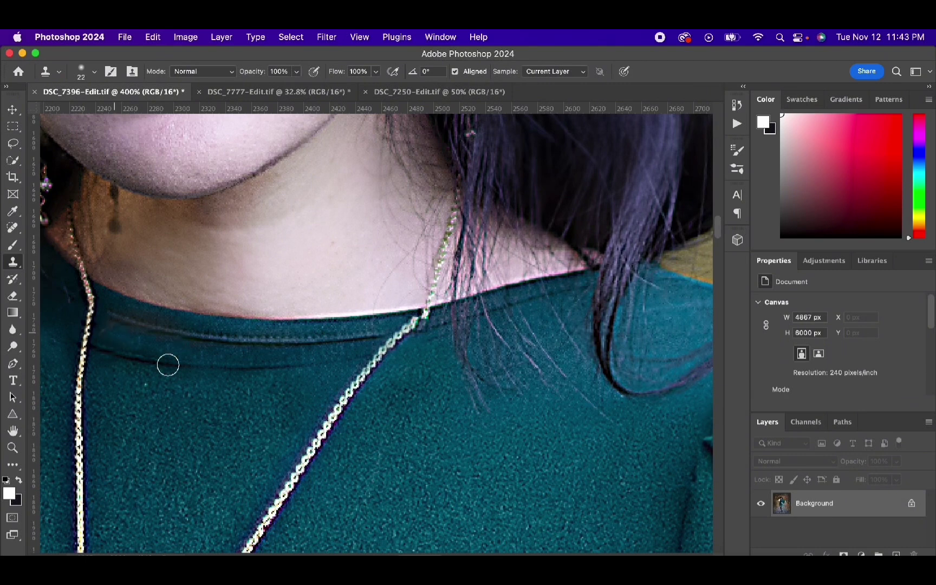
Review the retouched portrait as a whole and close up around the face and necklace, ending with the whole image fitted on screen.
scroll(167, 366, up, 1)
key(z)
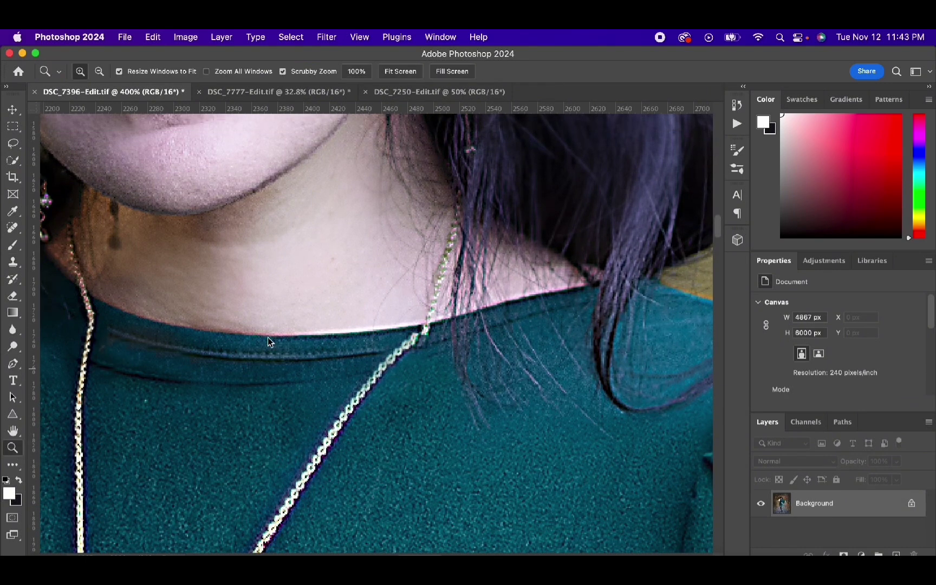
key(super+0)
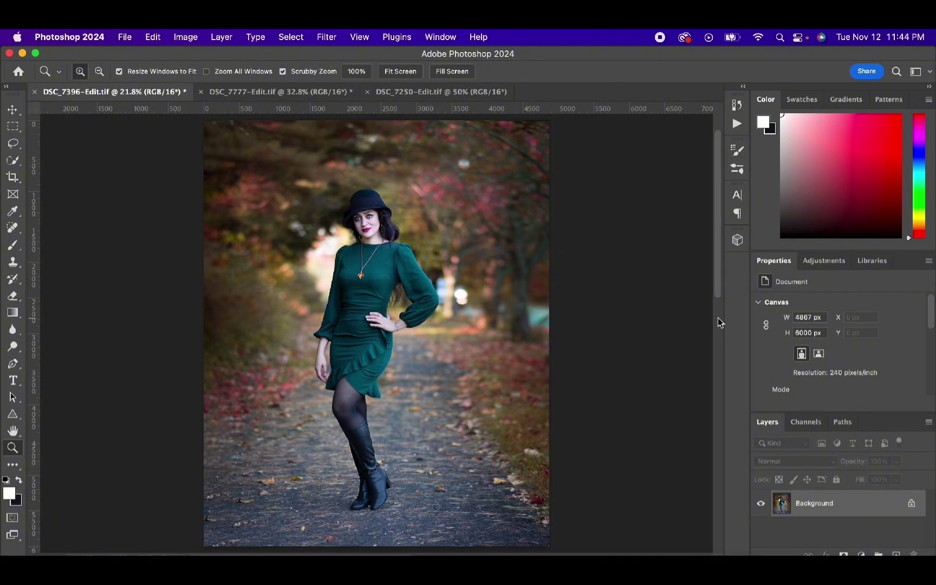
click(363, 221)
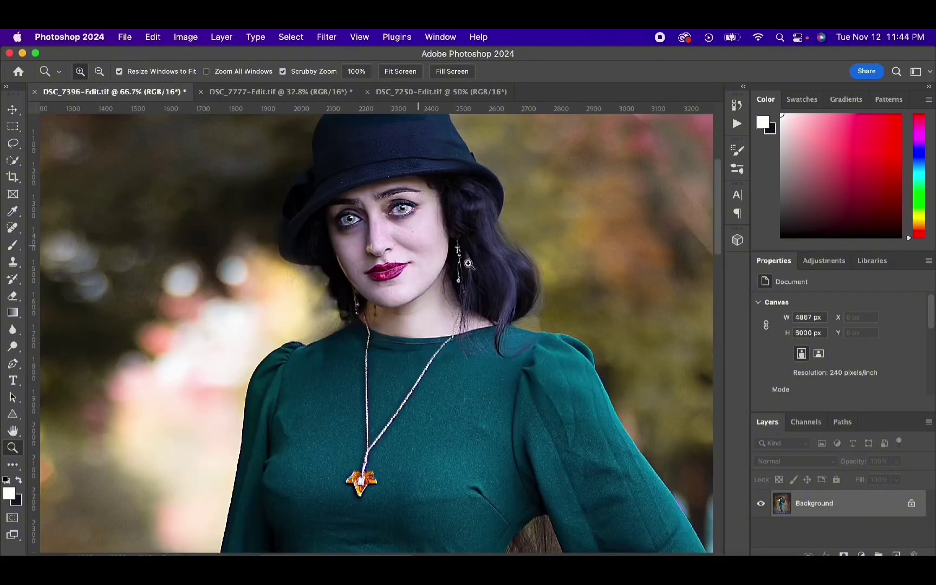
right_click(472, 246)
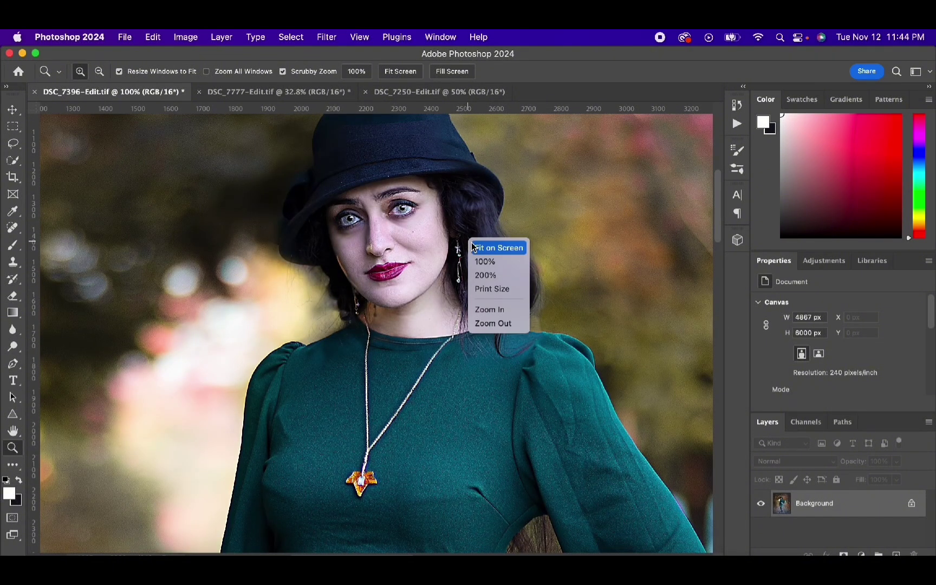
click(473, 246)
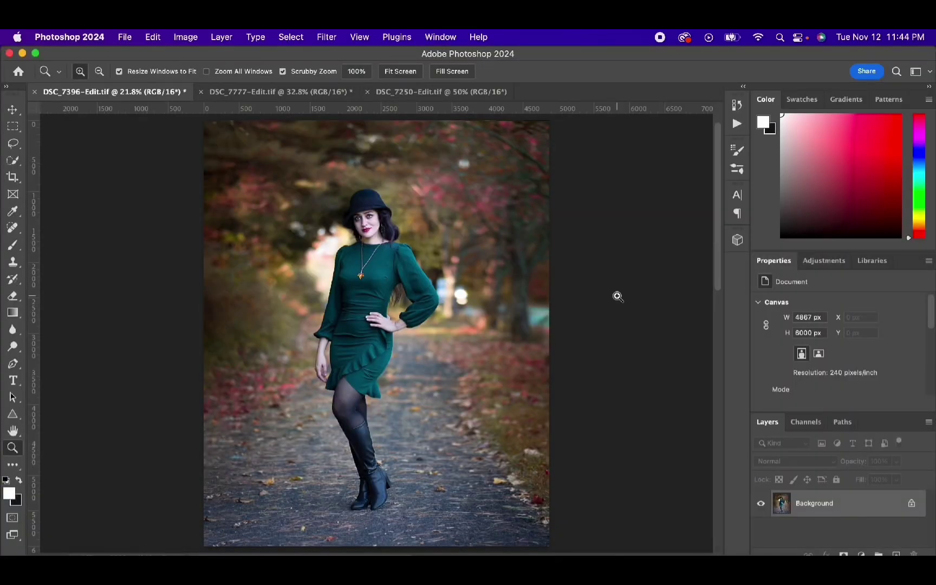